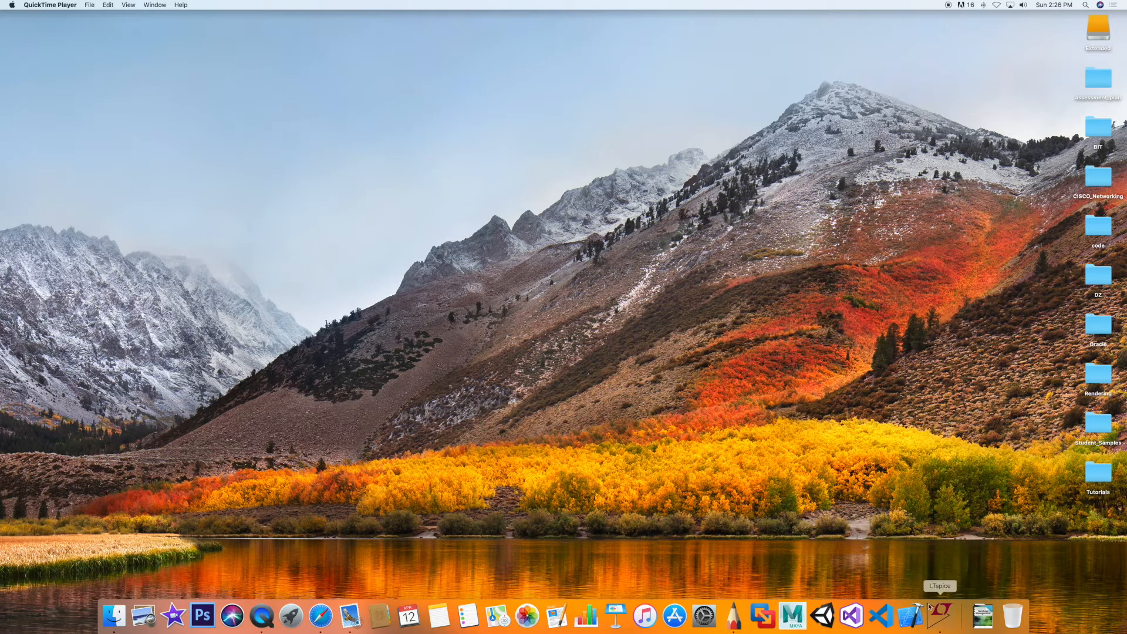
- Start a new, blank schematic in LTspice and enlarge its window across the middle of the desktop
{"action": "left_click", "coordinate": [939, 614]}
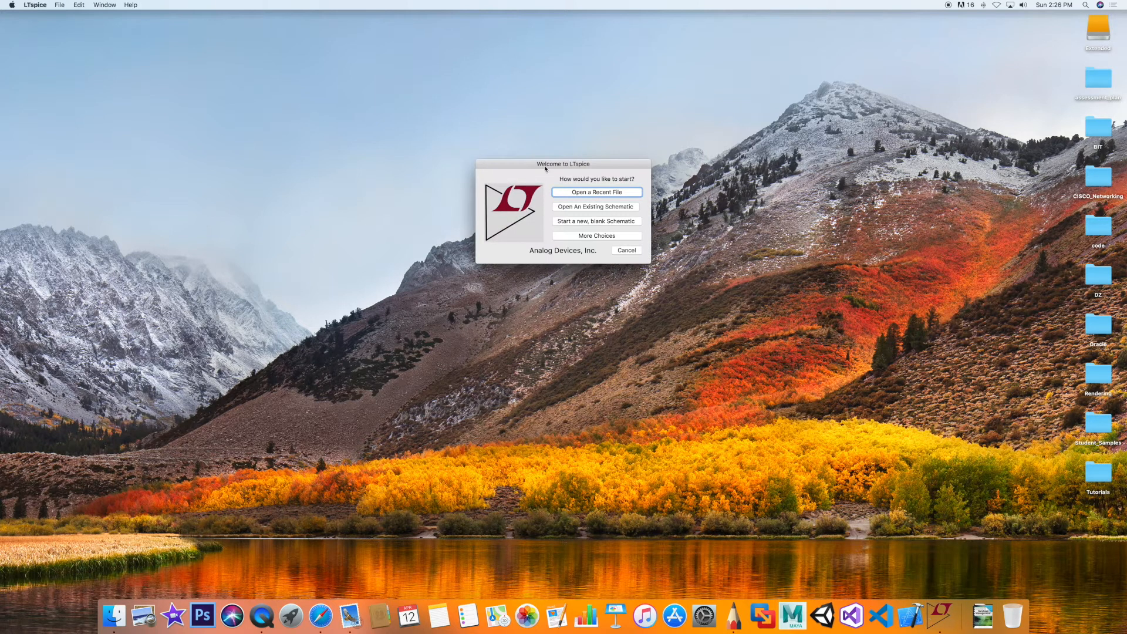
{"action": "left_click", "coordinate": [568, 227]}
{"action": "left_click_drag", "start_coordinate": [331, 331], "coordinate": [483, 98]}
{"action": "left_click_drag", "start_coordinate": [584, 265], "coordinate": [1011, 600]}
{"action": "left_click_drag", "start_coordinate": [805, 104], "coordinate": [766, 60]}
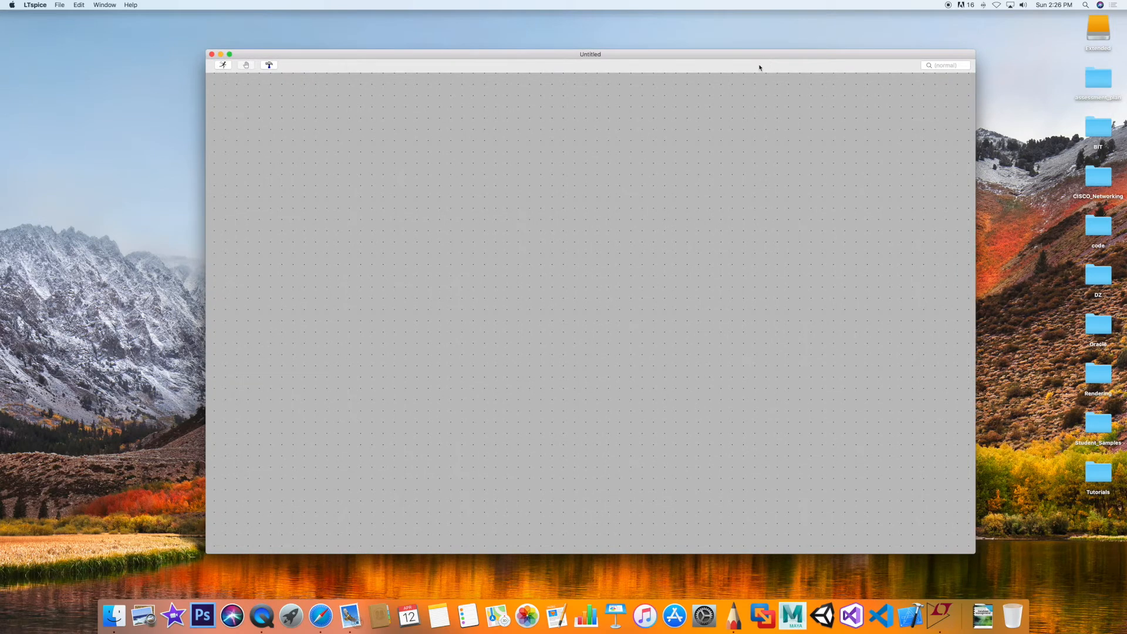
- Draw a closed rectangular wire loop in the middle of the schematic, wider than it is tall
{"action": "right_click", "coordinate": [452, 201]}
{"action": "mouse_move", "coordinate": [487, 235]}
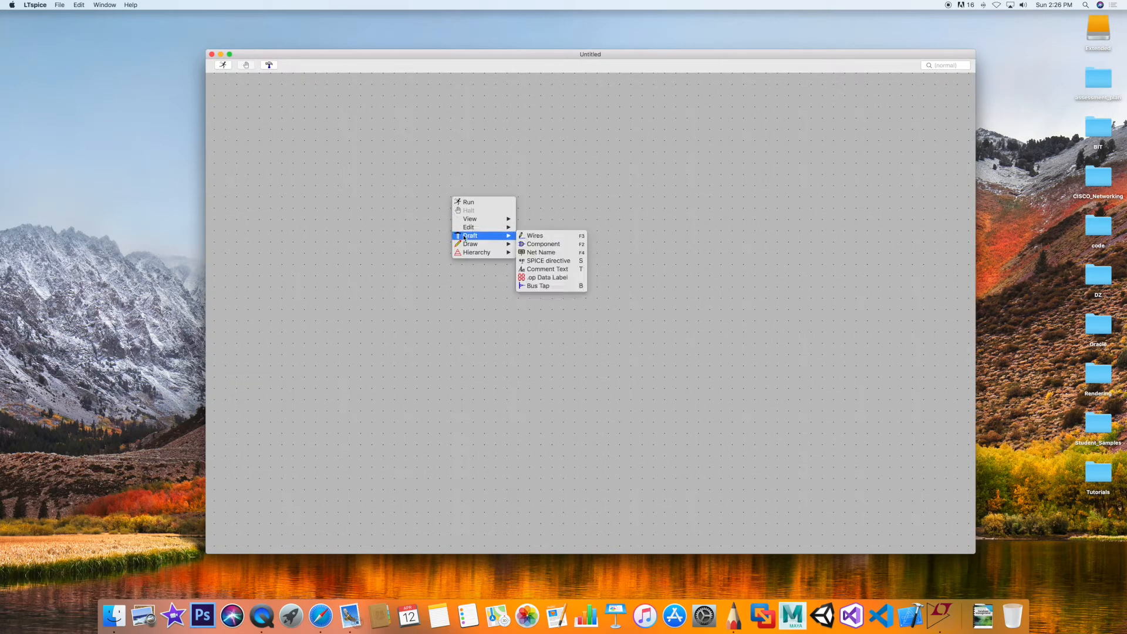
{"action": "left_click", "coordinate": [526, 236]}
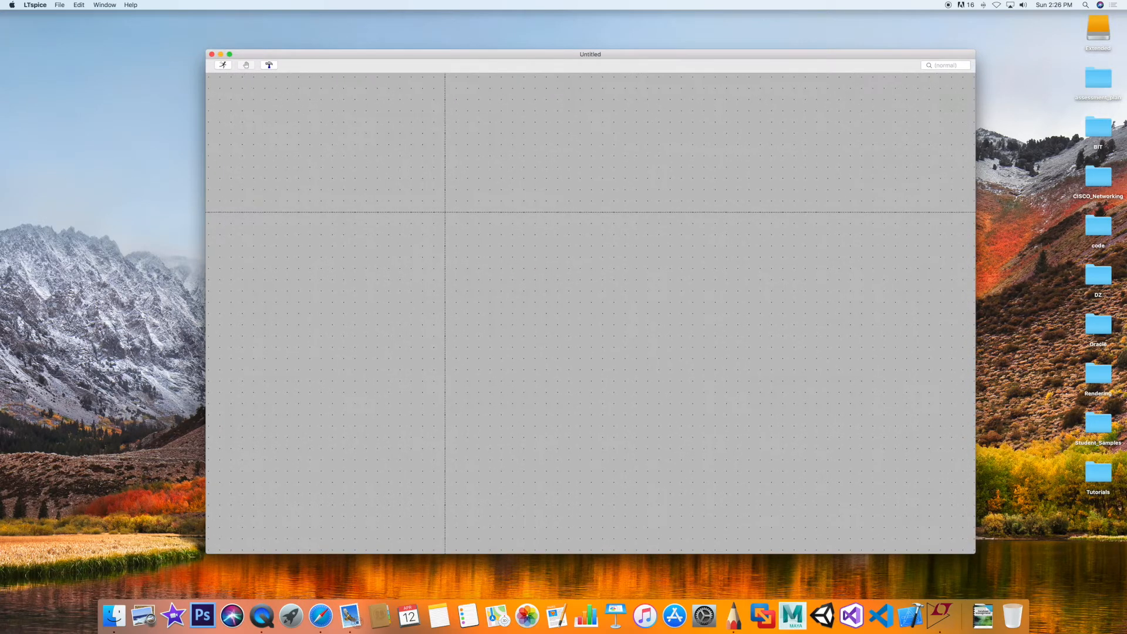
{"action": "left_click", "coordinate": [412, 214]}
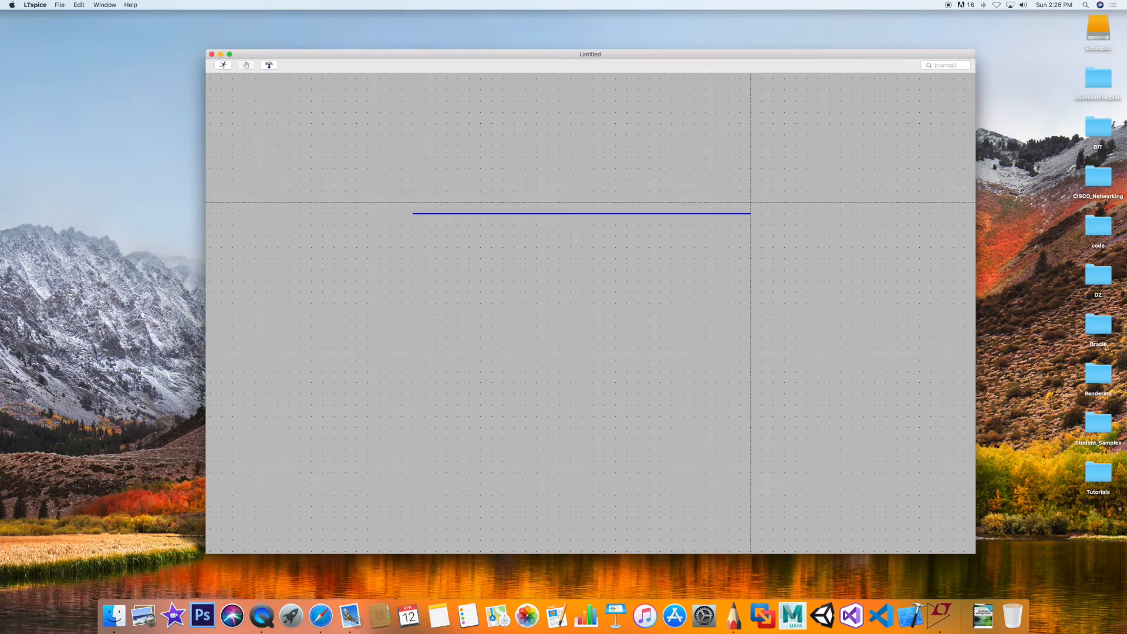
{"action": "left_click", "coordinate": [739, 213]}
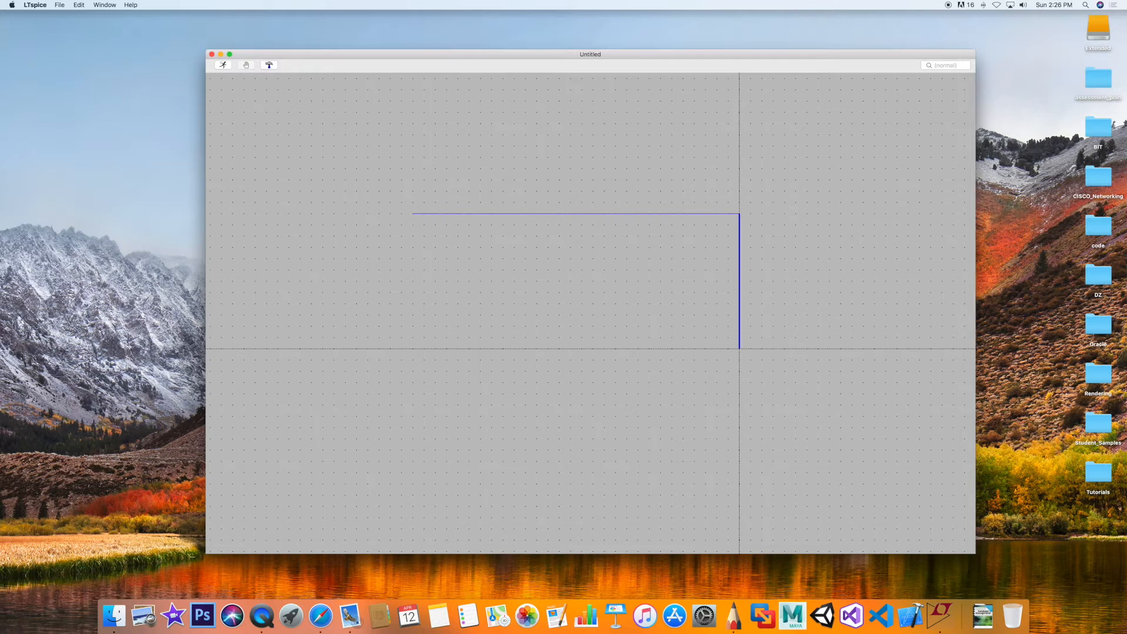
{"action": "left_click", "coordinate": [739, 359]}
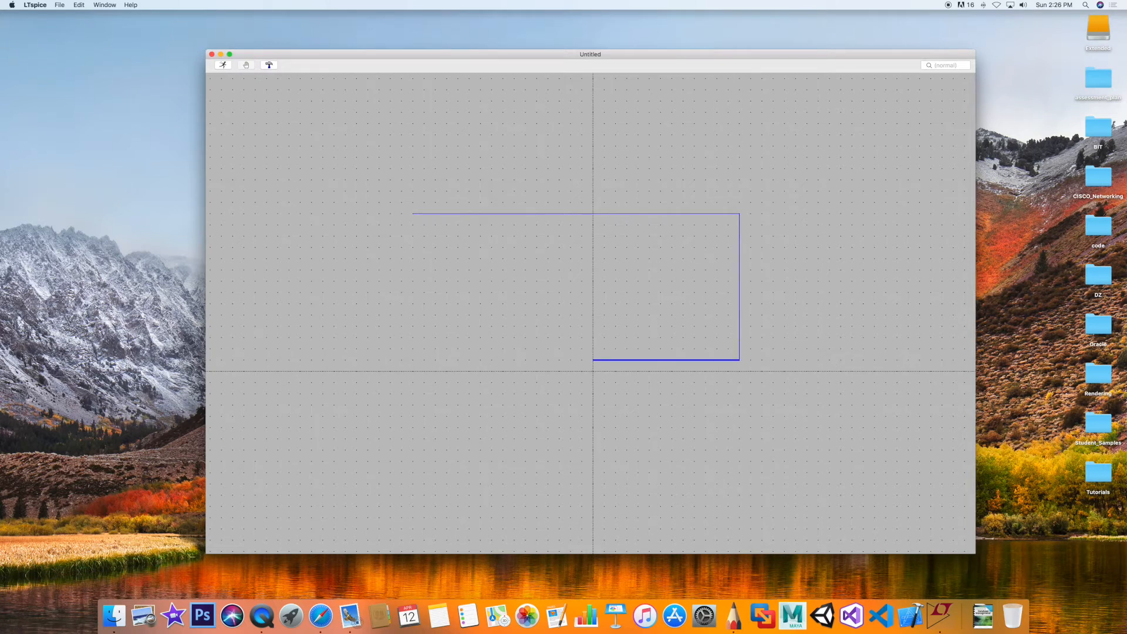
{"action": "left_click", "coordinate": [413, 359]}
{"action": "left_click", "coordinate": [412, 214]}
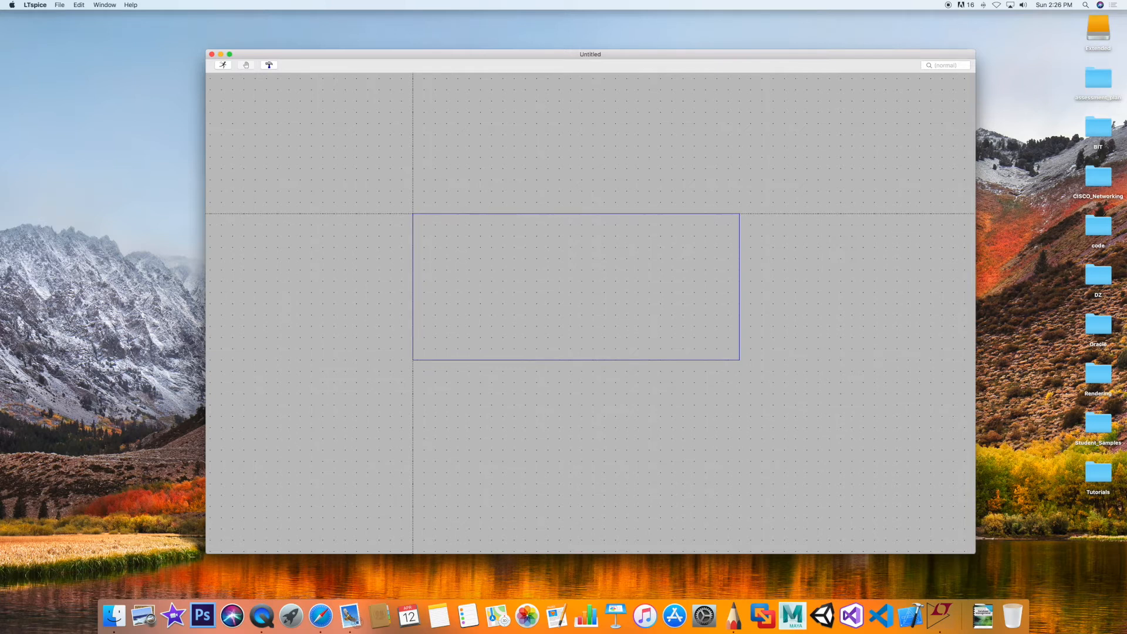
{"action": "key", "text": "Escape"}
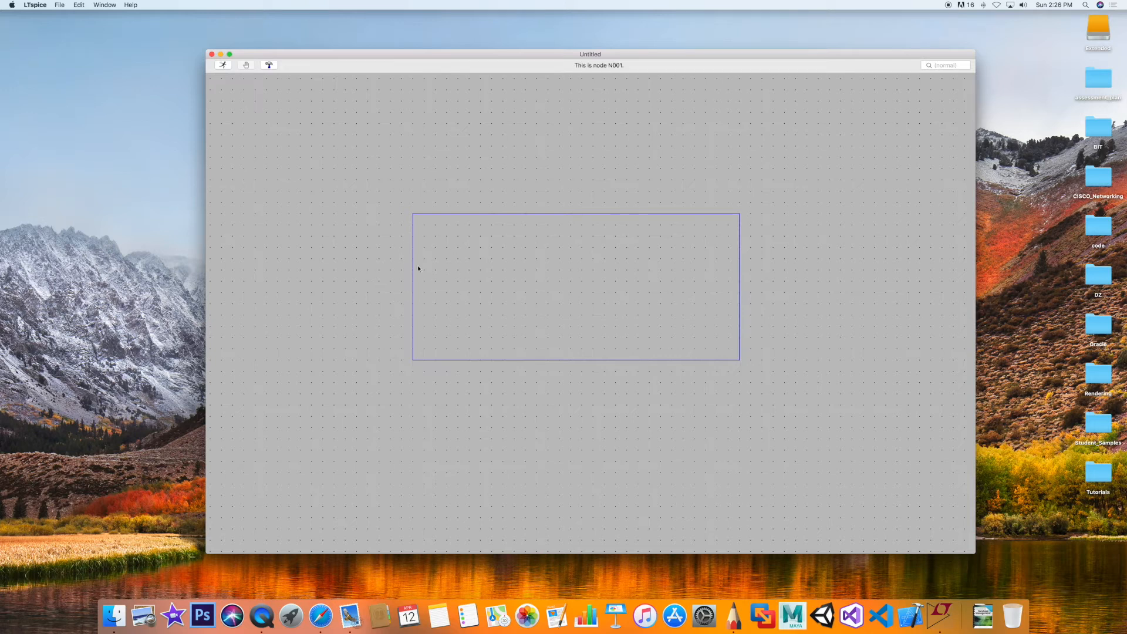
- Place a resistor (res), rotated to horizontal, at the middle of the loop's top wire
{"action": "right_click", "coordinate": [567, 174]}
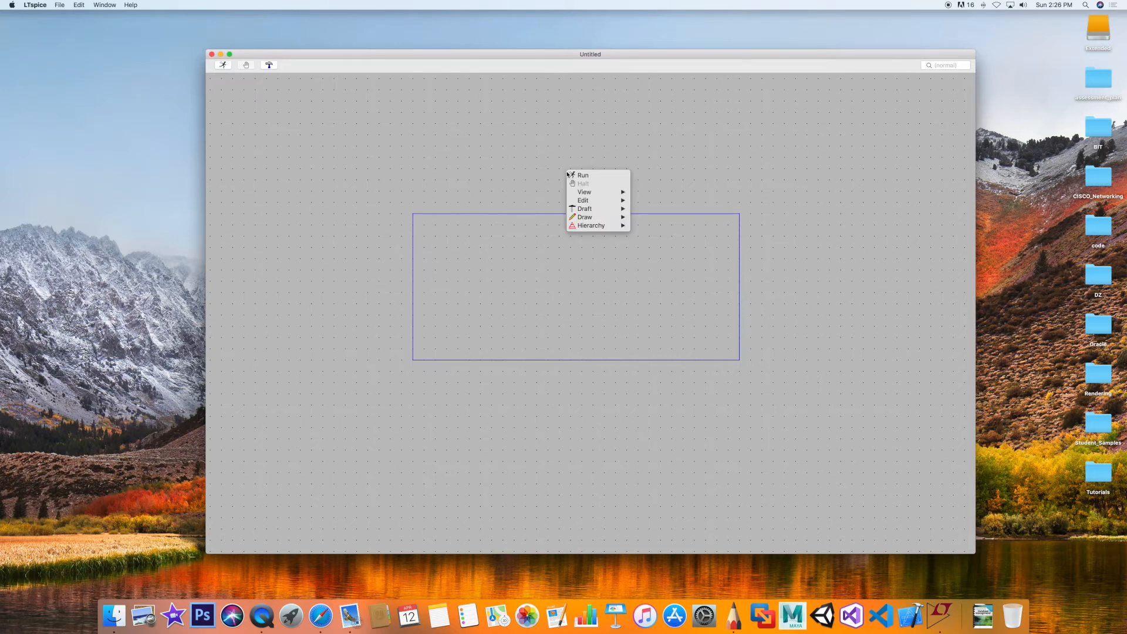
{"action": "mouse_move", "coordinate": [594, 215]}
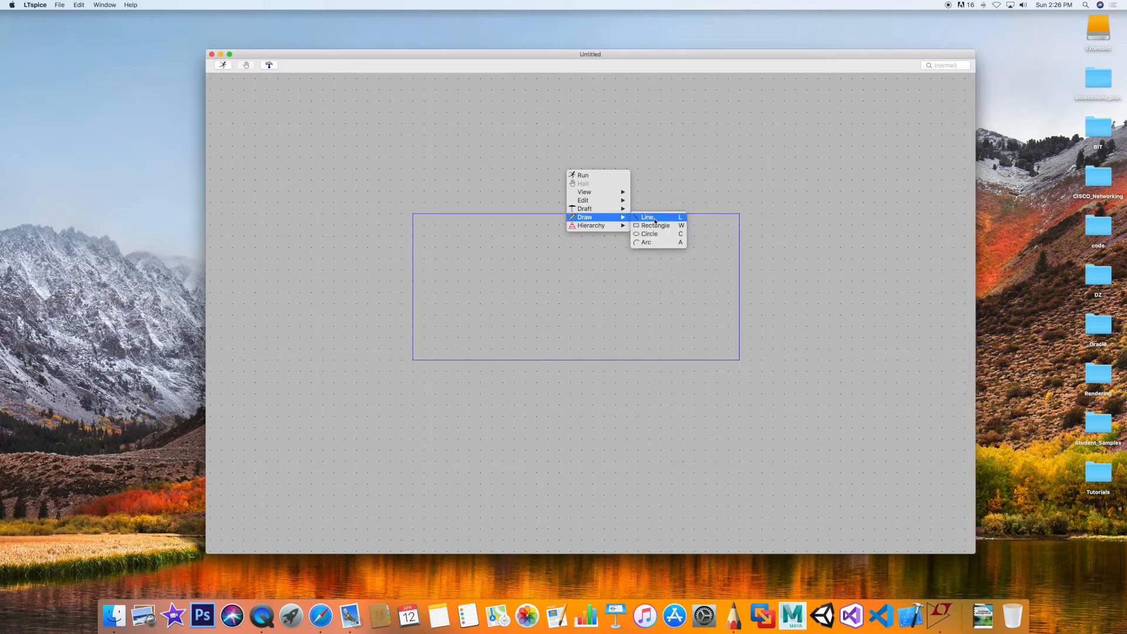
{"action": "left_click", "coordinate": [640, 217]}
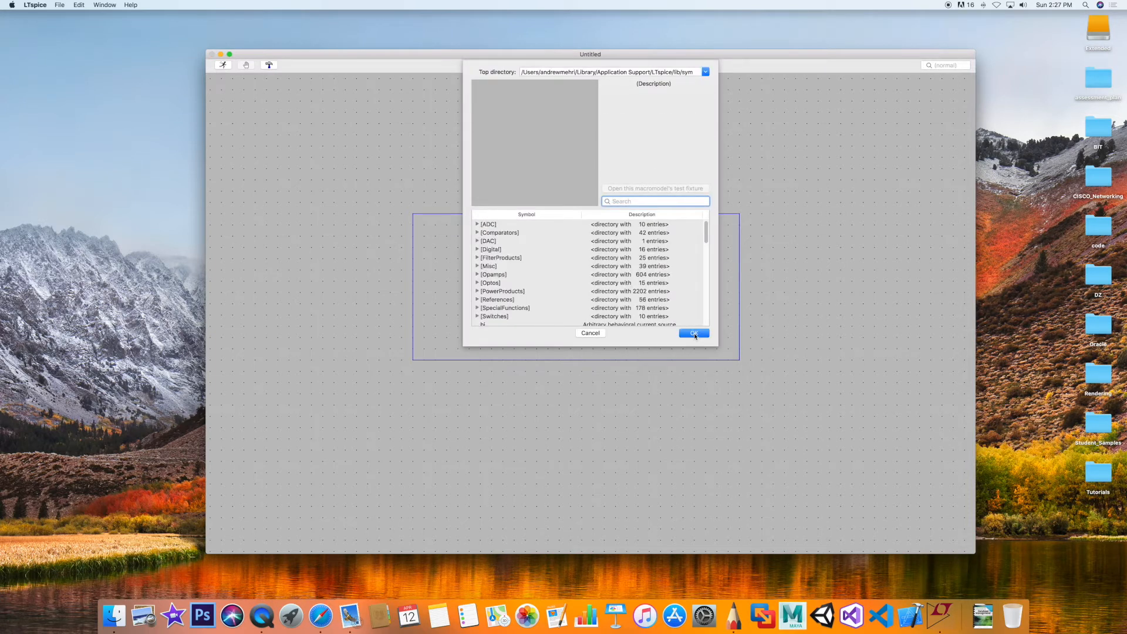
{"action": "type", "text": "resi"}
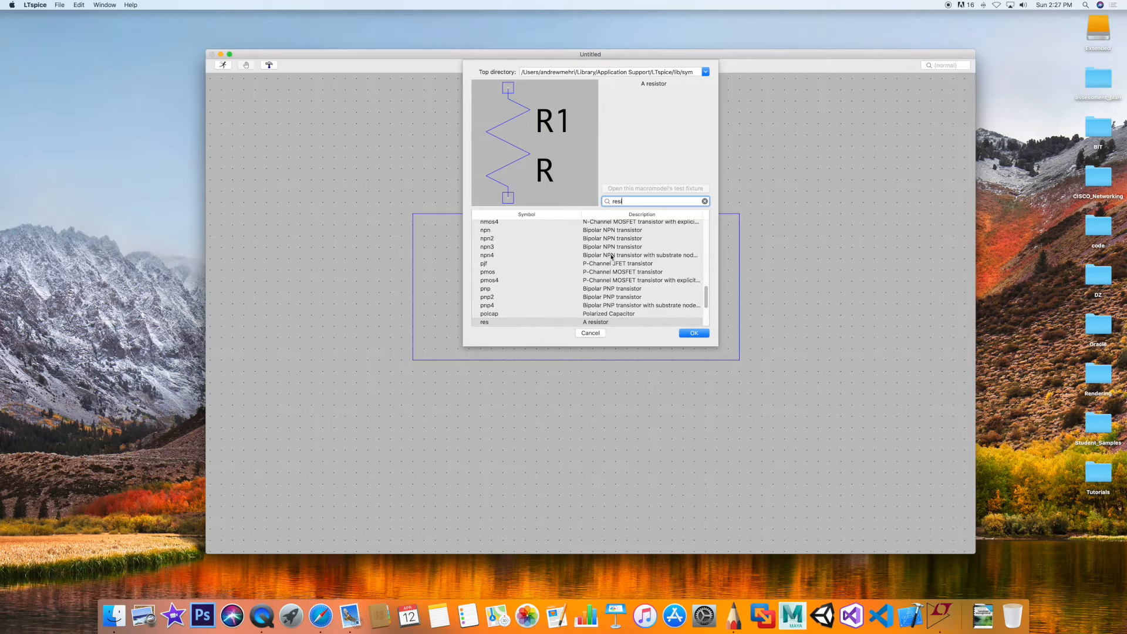
{"action": "left_click", "coordinate": [694, 332]}
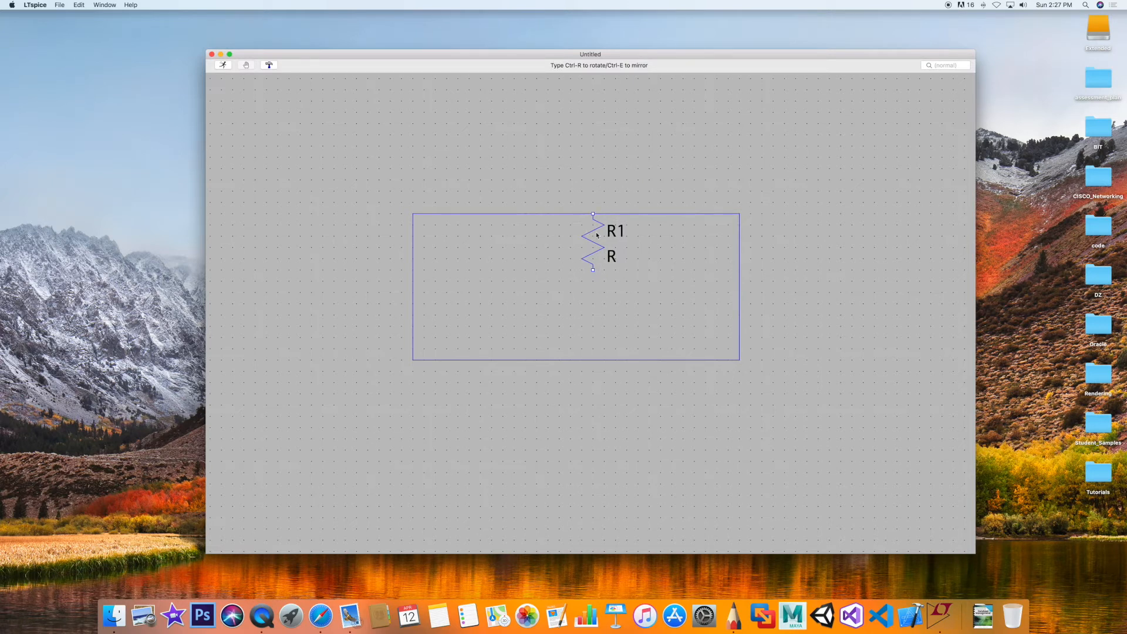
{"action": "key", "text": "ctrl+r"}
{"action": "left_click", "coordinate": [578, 218]}
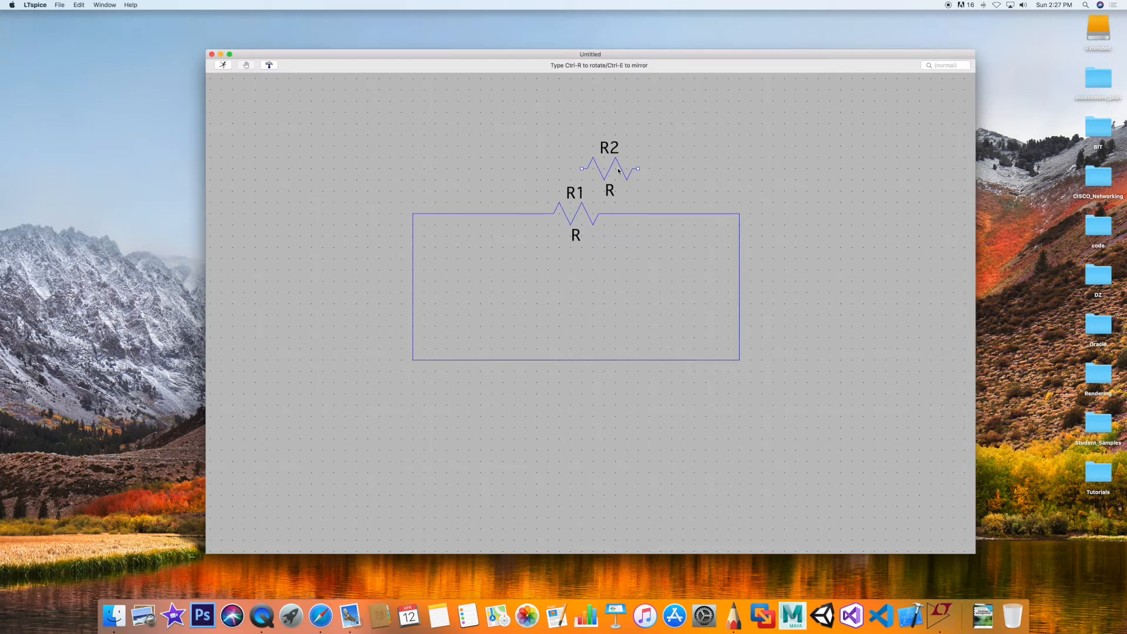
- Place two extra horizontal resistors side by side above the wire loop and end the placement
{"action": "left_click", "coordinate": [626, 157]}
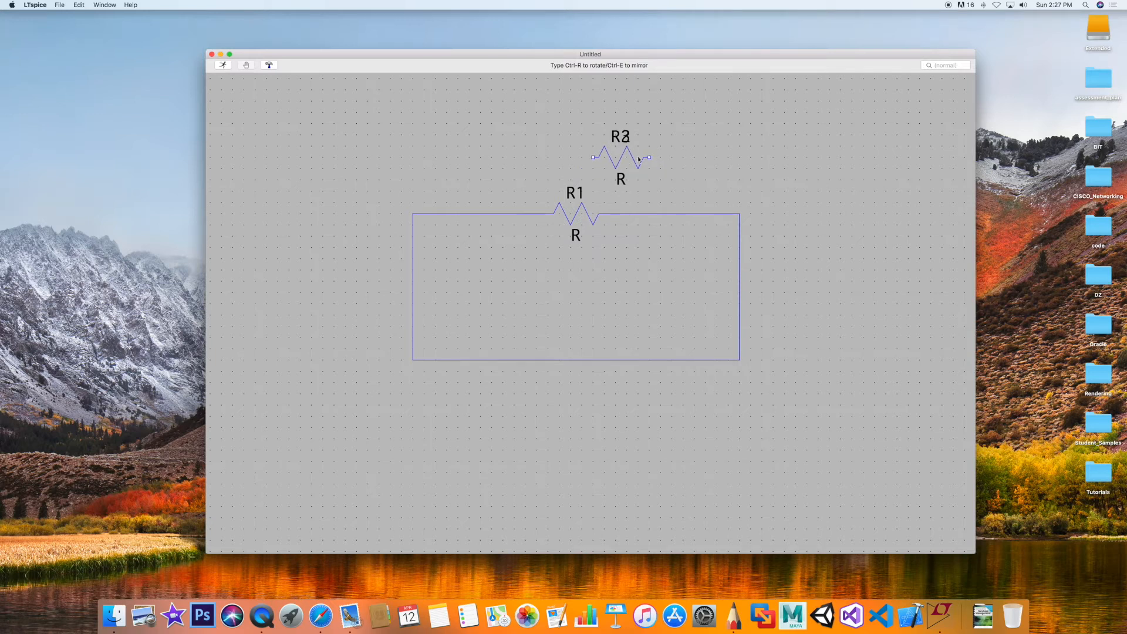
{"action": "left_click", "coordinate": [695, 156]}
{"action": "right_click", "coordinate": [780, 173]}
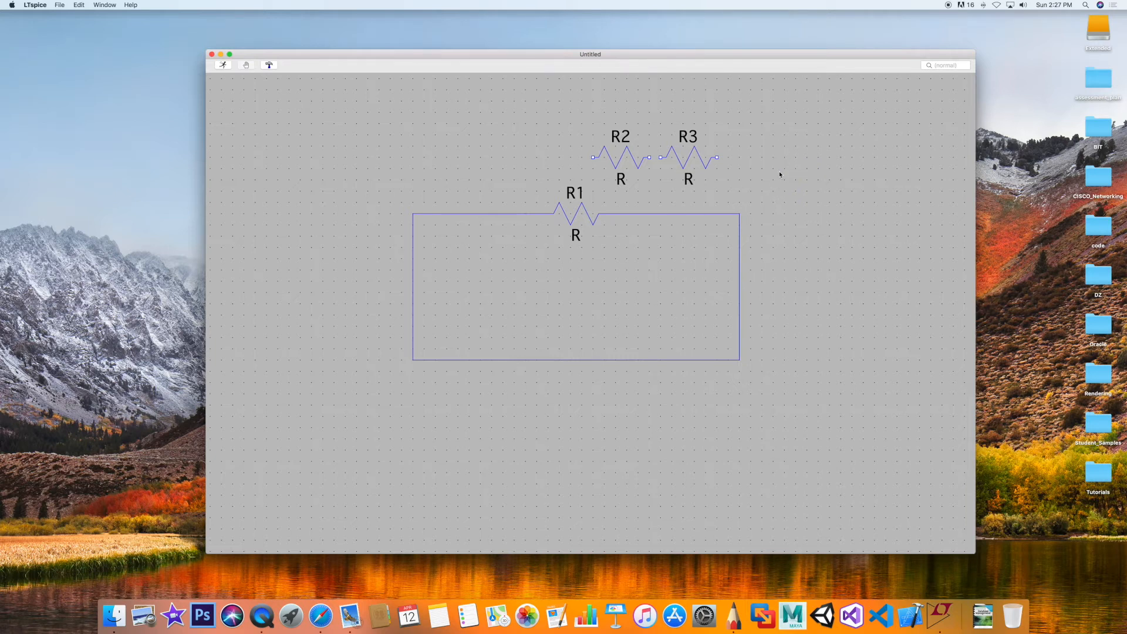
- Delete the two loose resistors R3 and R2 above the loop
{"action": "right_click", "coordinate": [771, 172]}
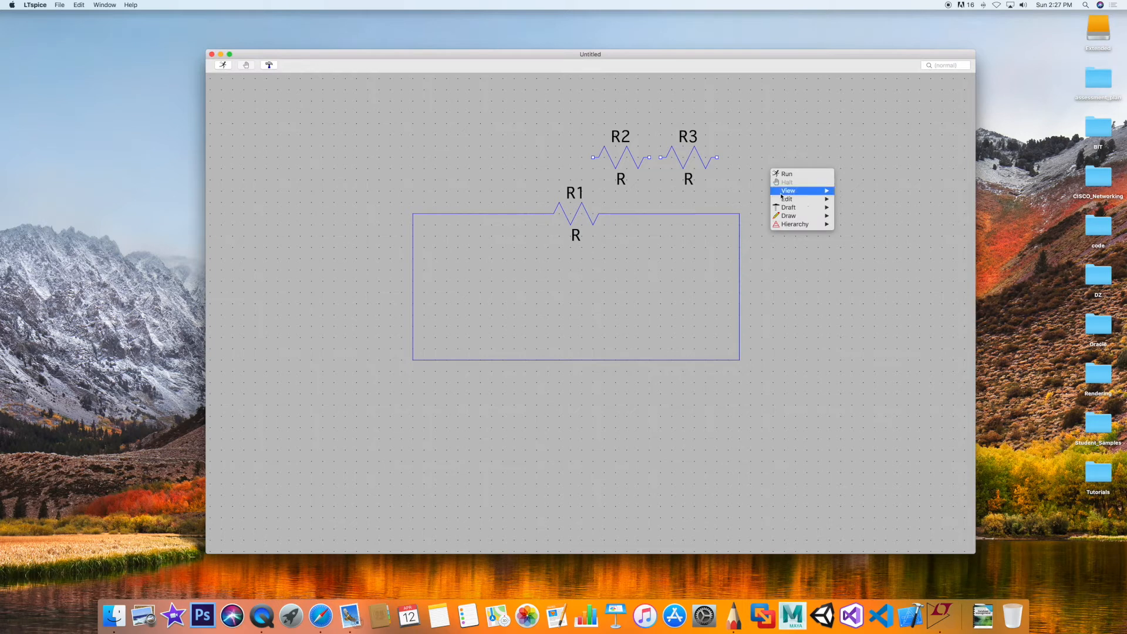
{"action": "mouse_move", "coordinate": [792, 211]}
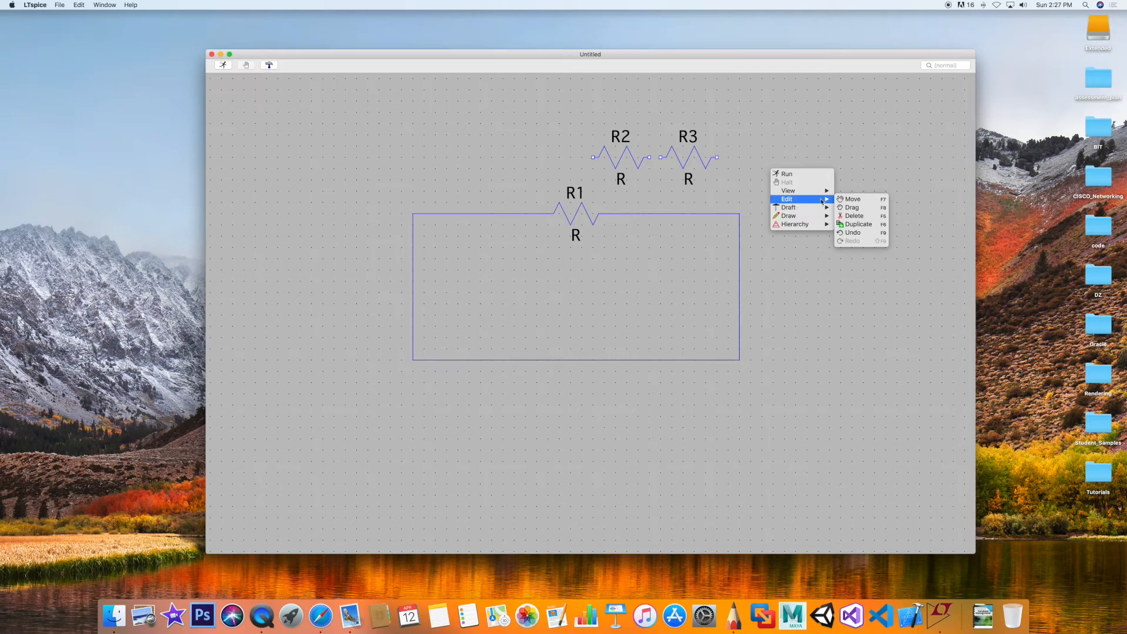
{"action": "left_click", "coordinate": [855, 217]}
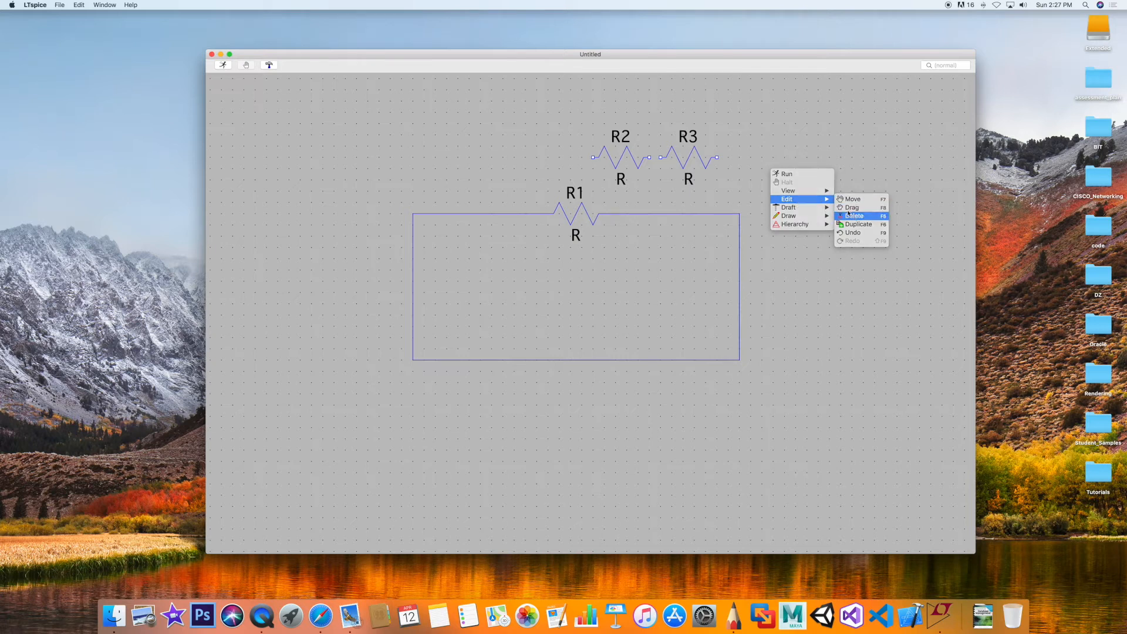
{"action": "left_click", "coordinate": [696, 155]}
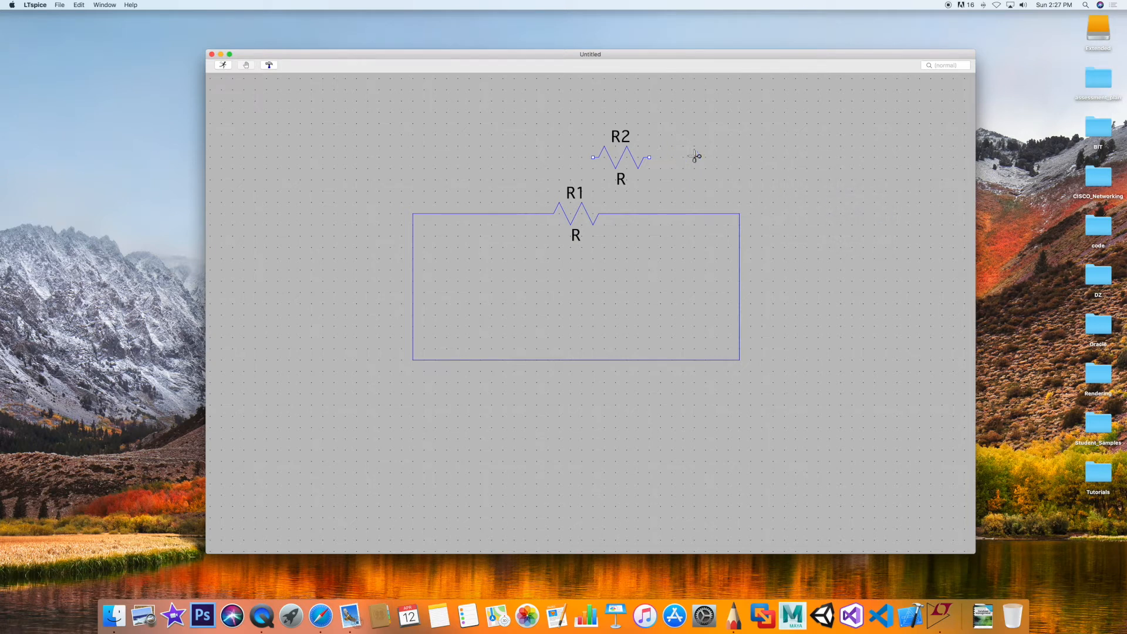
{"action": "left_click", "coordinate": [629, 159]}
{"action": "key", "text": "Escape"}
- Place a vertical inductor (ind) at the middle of the loop's right wire
{"action": "right_click", "coordinate": [643, 157]}
{"action": "mouse_move", "coordinate": [675, 195]}
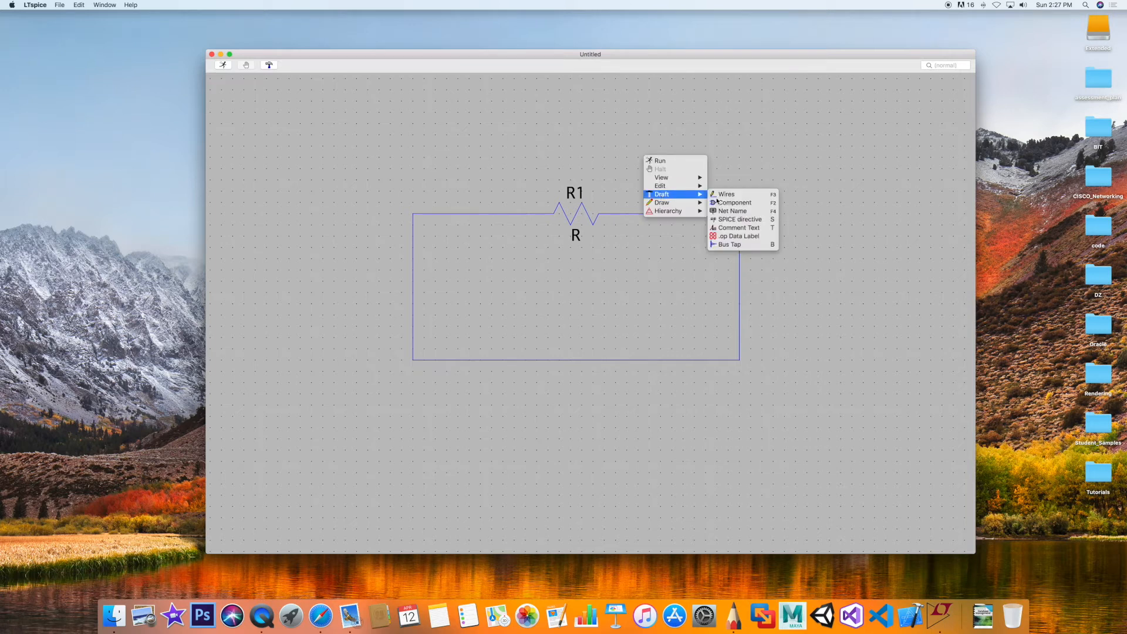
{"action": "left_click", "coordinate": [732, 203]}
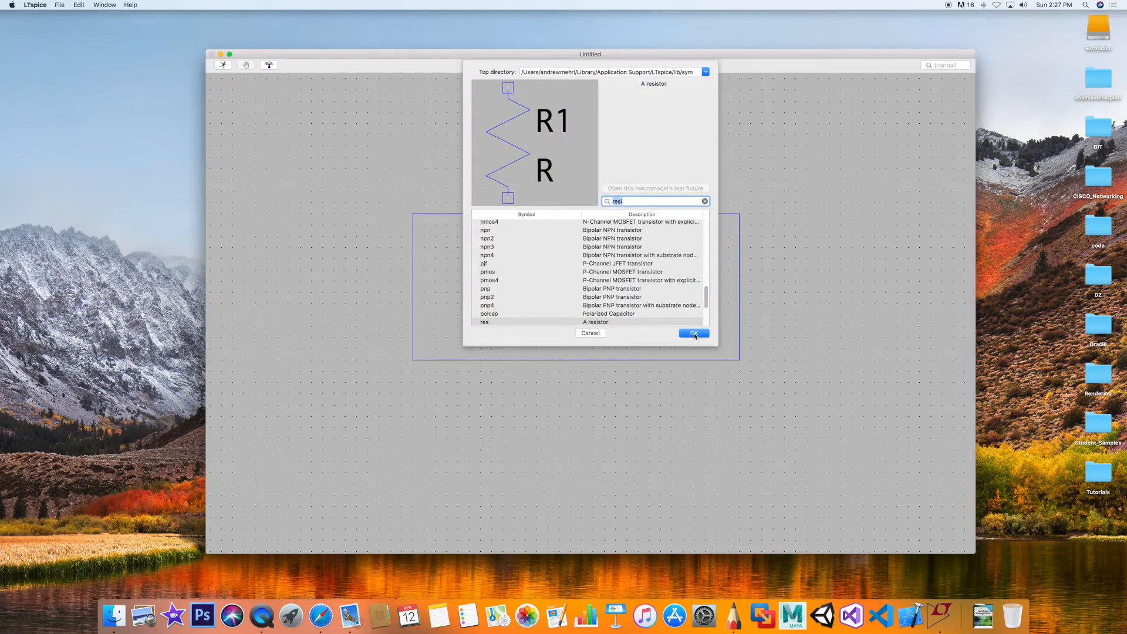
{"action": "type", "text": "induc"}
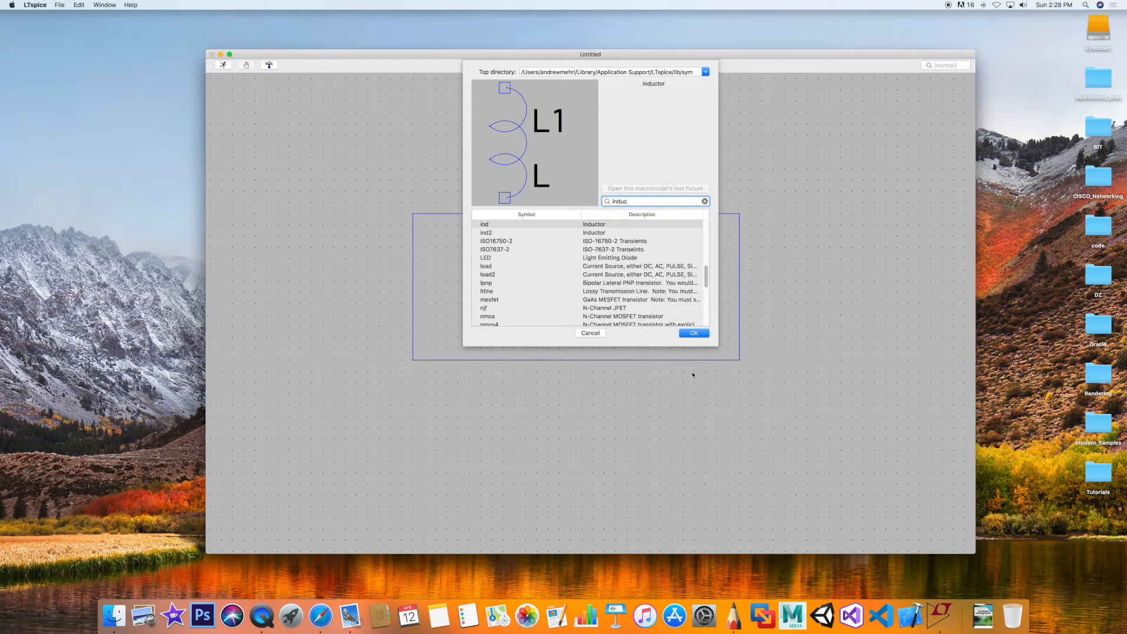
{"action": "left_click", "coordinate": [689, 333]}
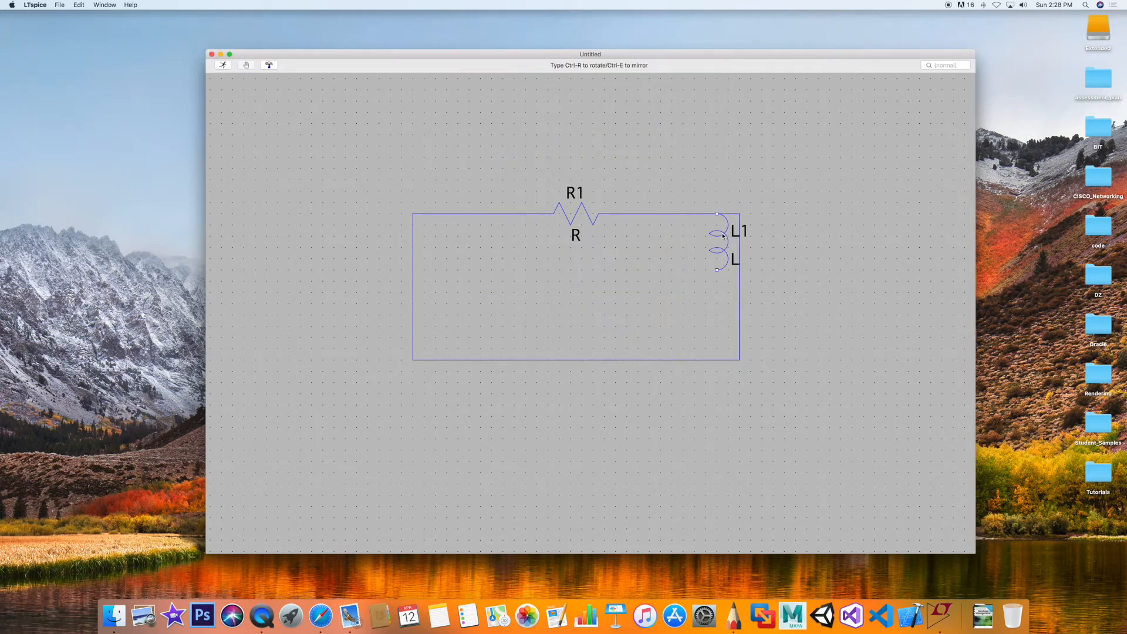
{"action": "left_click", "coordinate": [738, 282]}
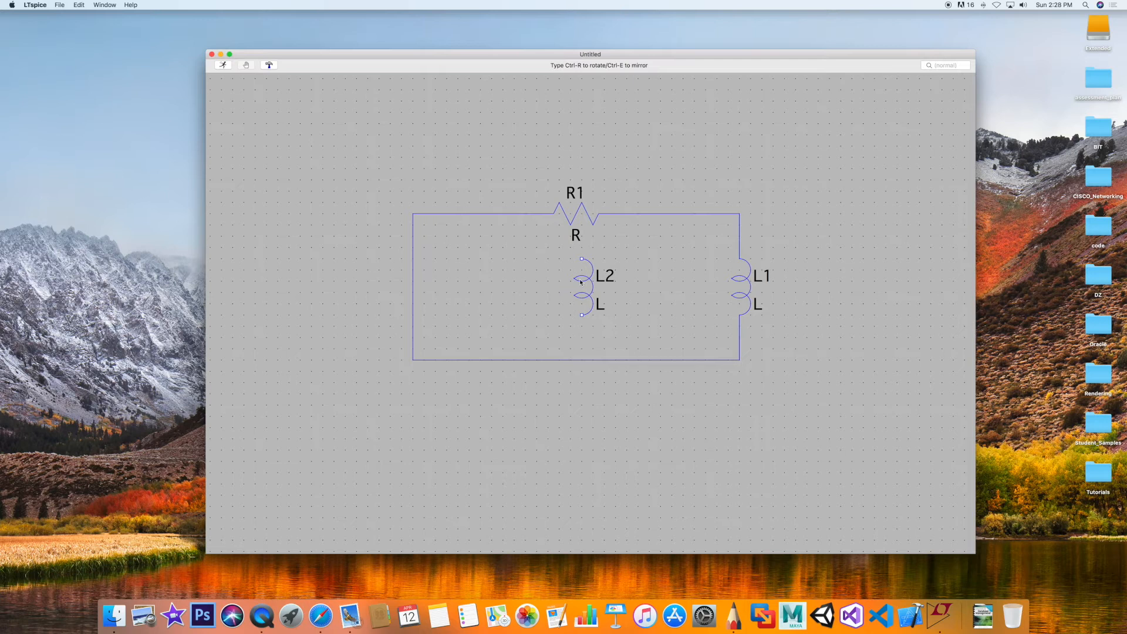
{"action": "key", "text": "Escape"}
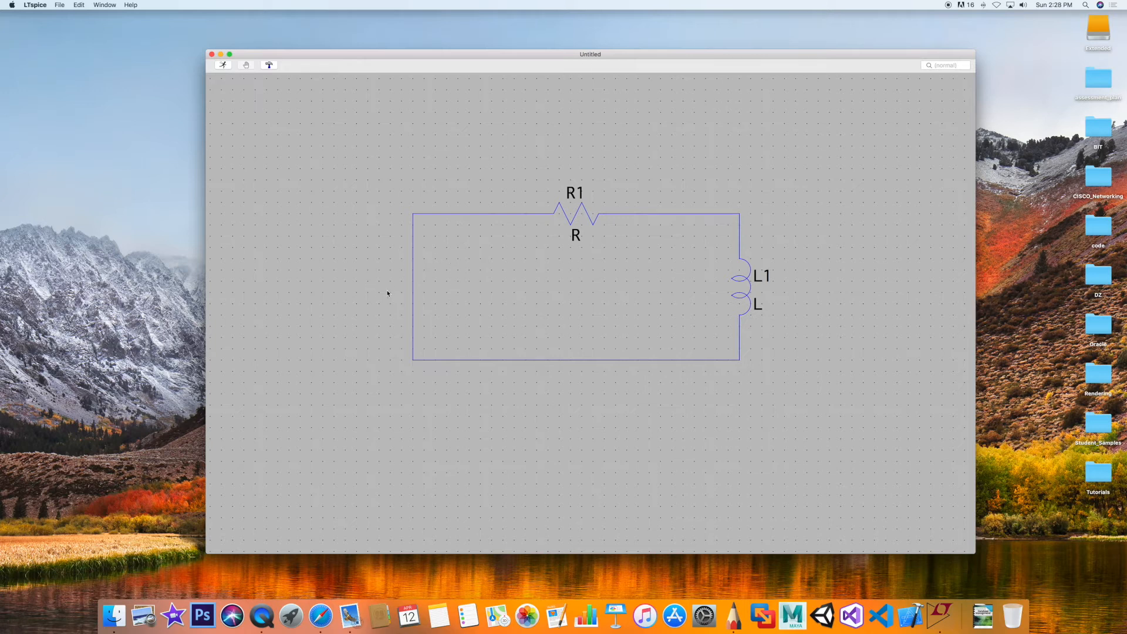
- Place a voltage source (voltage) at the middle of the loop's left wire with its positive terminal up
{"action": "right_click", "coordinate": [470, 128]}
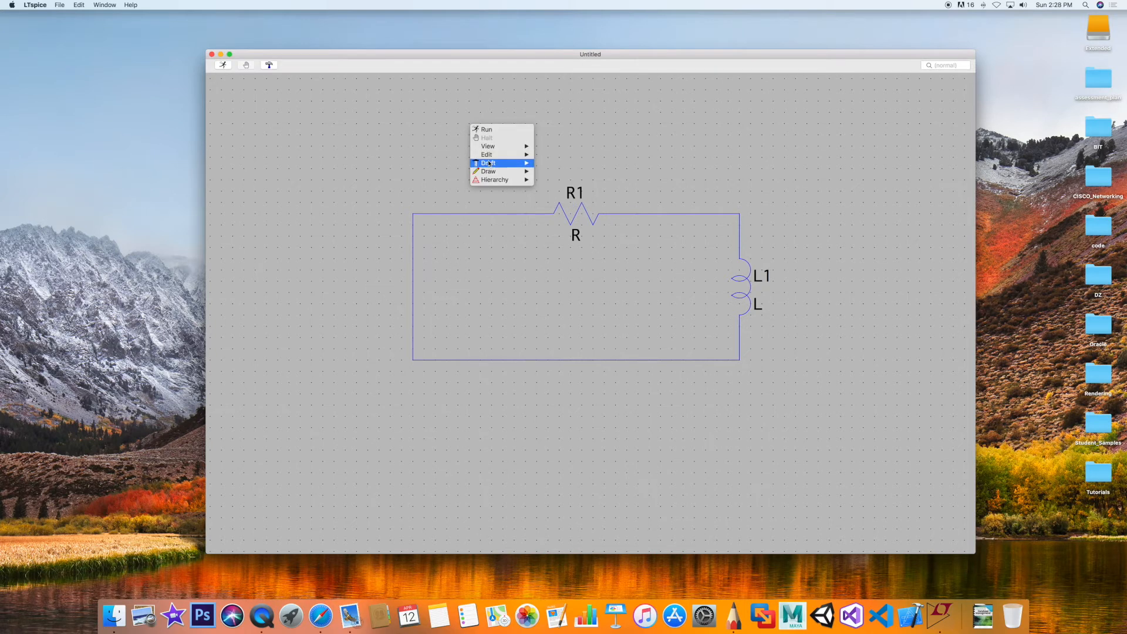
{"action": "mouse_move", "coordinate": [487, 163]}
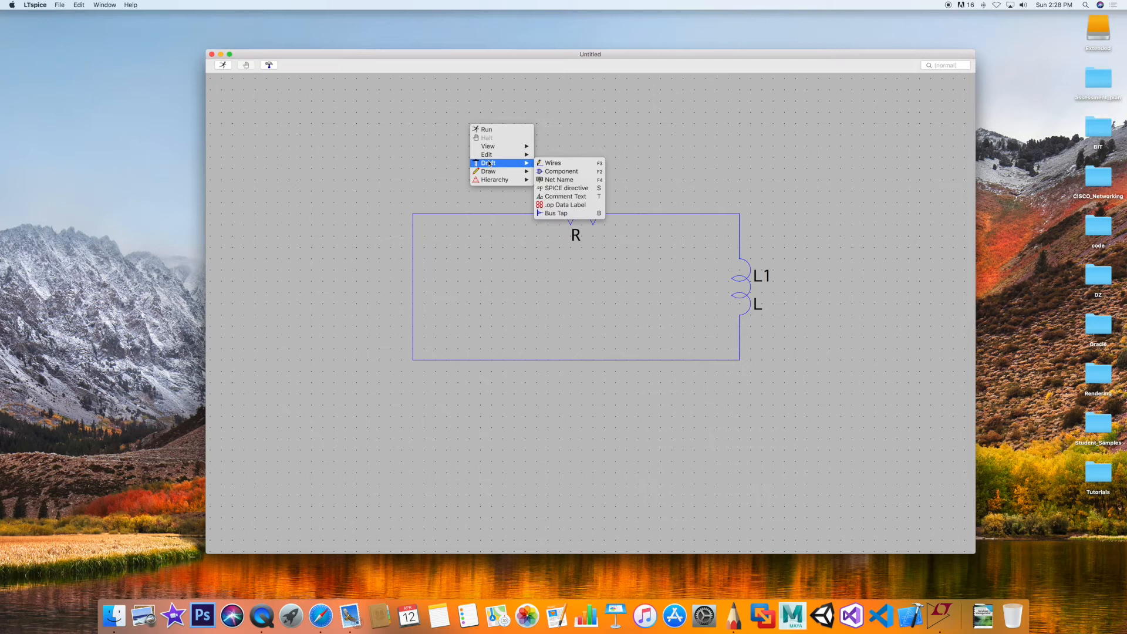
{"action": "left_click", "coordinate": [559, 171]}
{"action": "type", "text": "volta"}
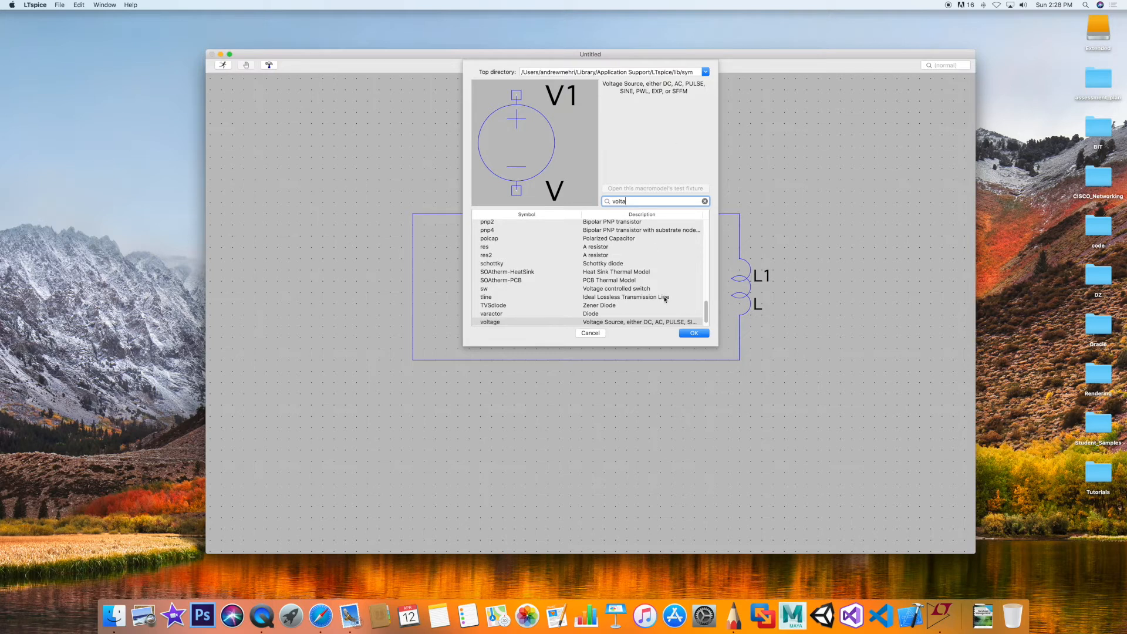
{"action": "left_click", "coordinate": [681, 334]}
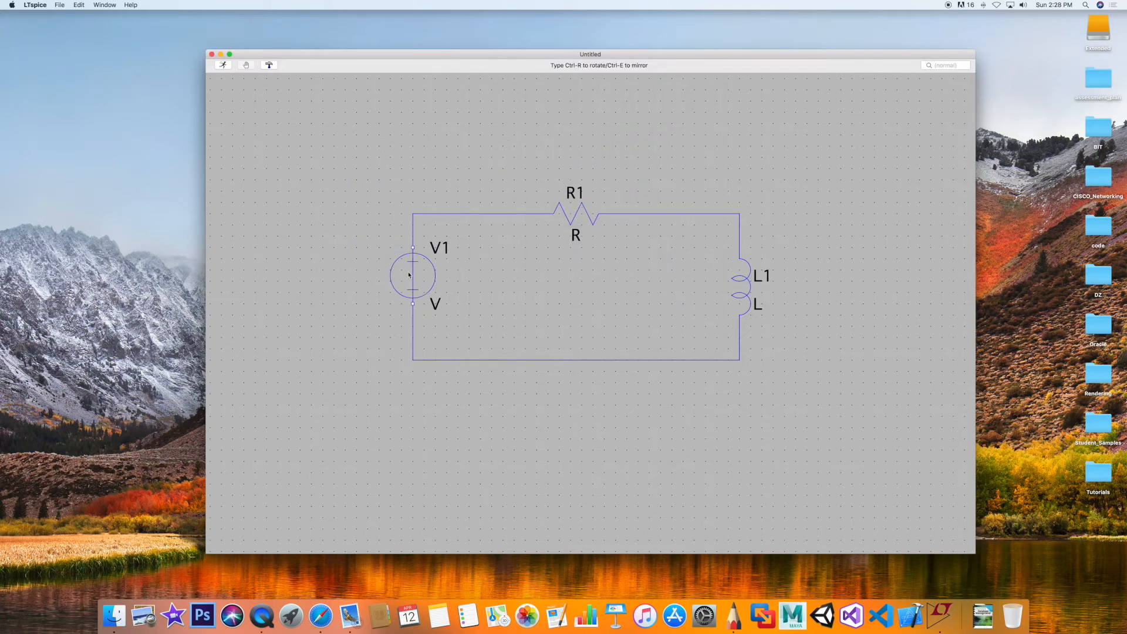
{"action": "left_click", "coordinate": [412, 259]}
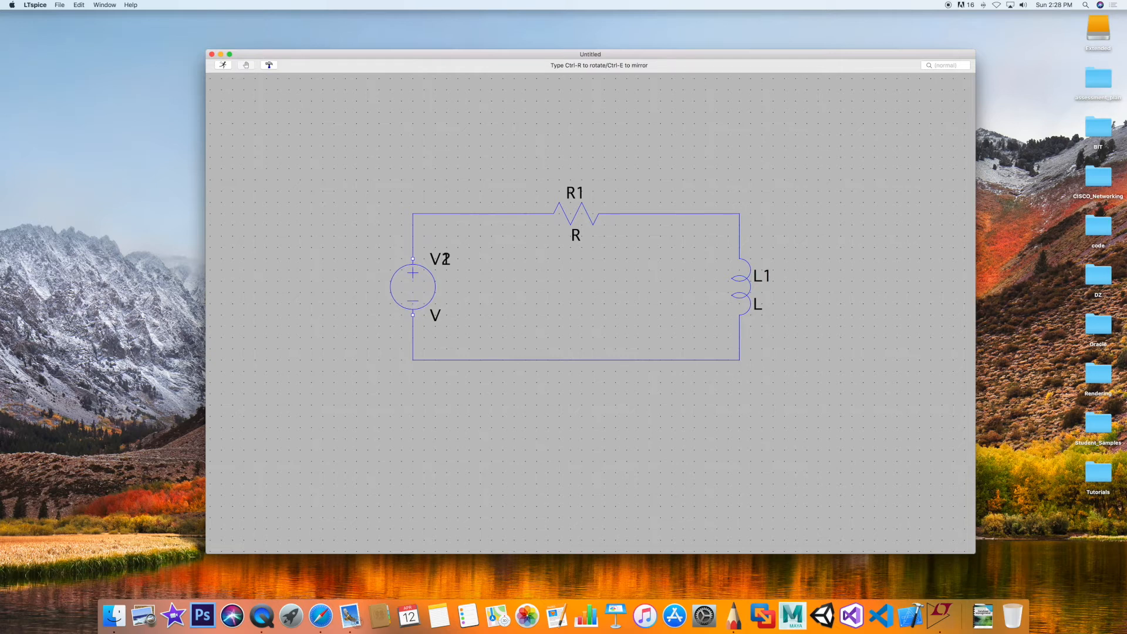
{"action": "key", "text": "Escape"}
- Place a GND (global node 0) symbol just below the middle of the loop's lower wire
{"action": "right_click", "coordinate": [568, 372]}
{"action": "mouse_move", "coordinate": [590, 408]}
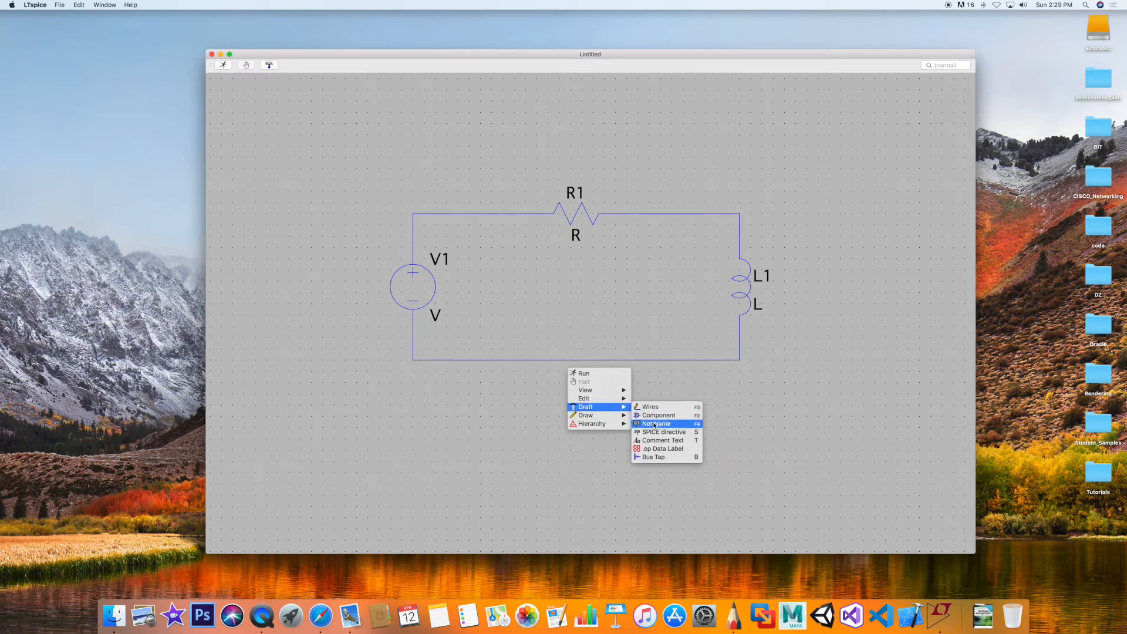
{"action": "left_click", "coordinate": [655, 424]}
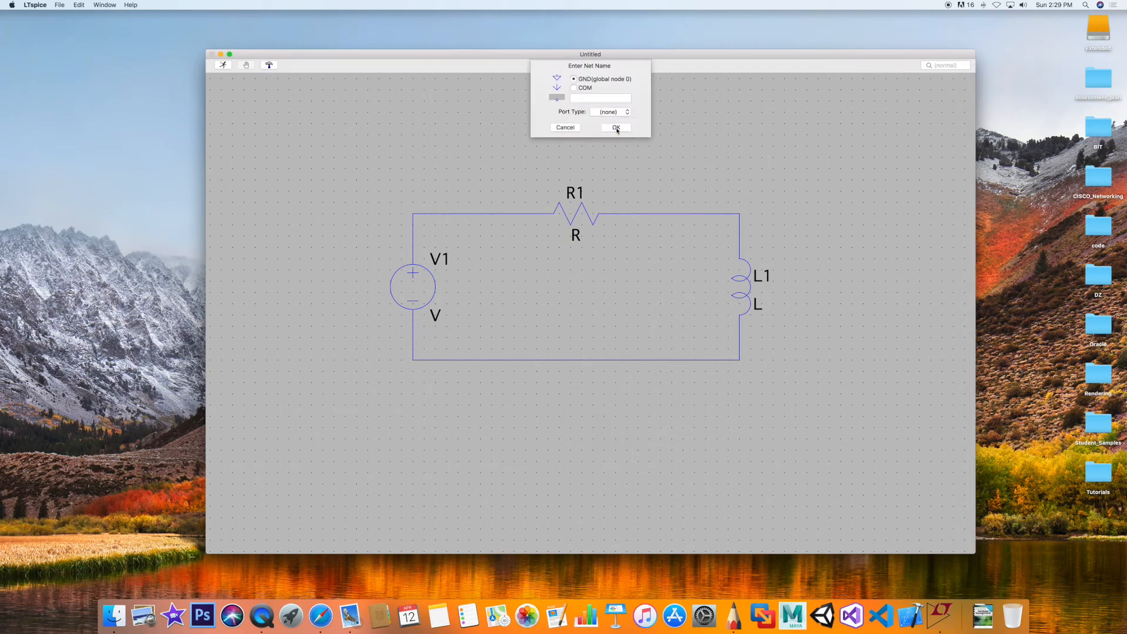
{"action": "left_click", "coordinate": [574, 79]}
{"action": "left_click", "coordinate": [617, 127]}
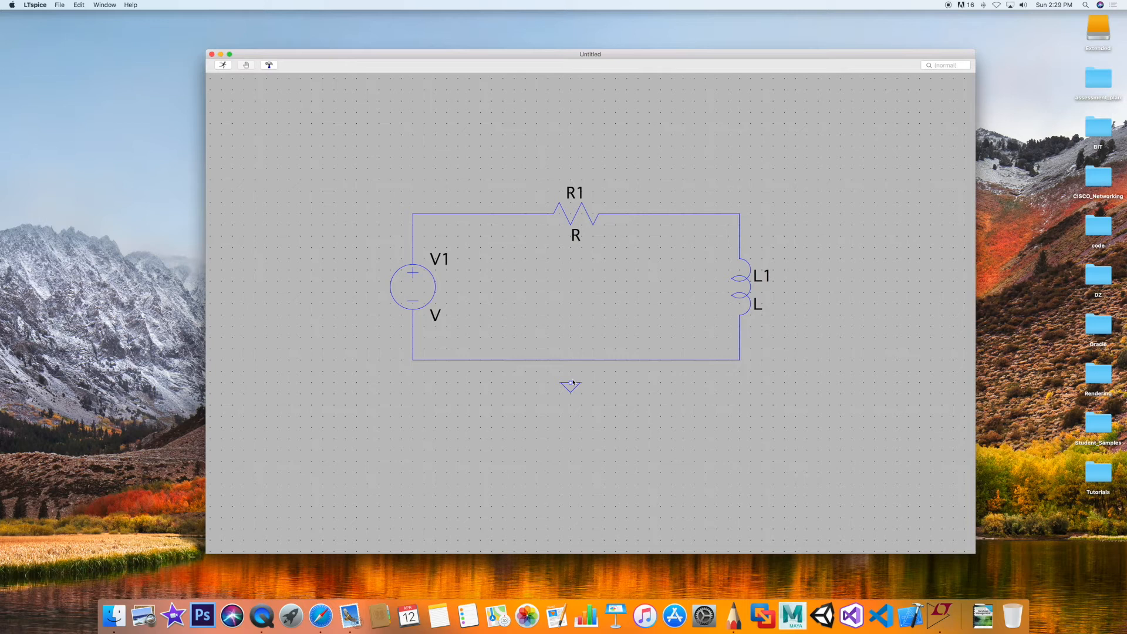
{"action": "left_click", "coordinate": [572, 382]}
- Connect the ground symbol to the loop's lower wire with a short vertical wire and end wiring
{"action": "right_click", "coordinate": [575, 346]}
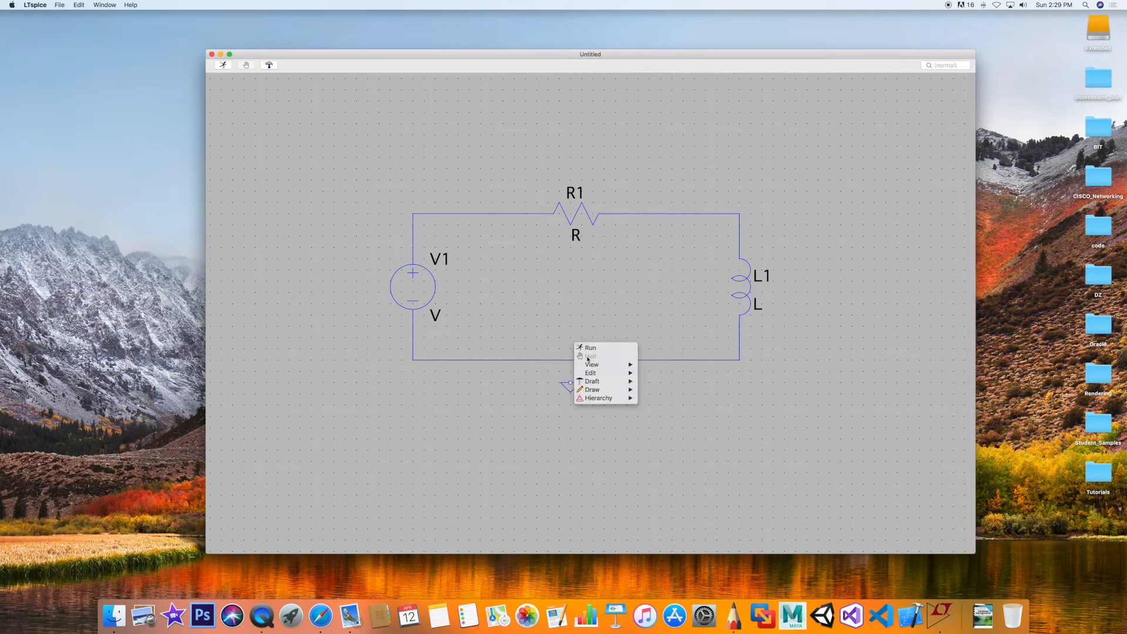
{"action": "mouse_move", "coordinate": [595, 385]}
{"action": "left_click", "coordinate": [658, 382]}
{"action": "left_click", "coordinate": [570, 359]}
{"action": "key", "text": "Escape"}
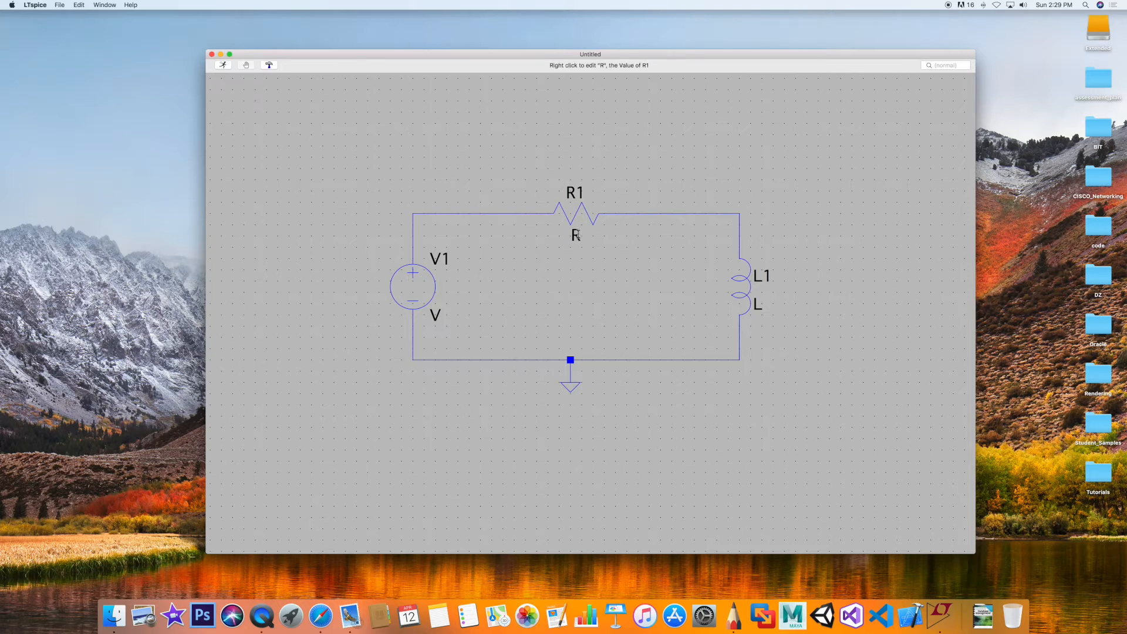
- Set the value of resistor R1 to 10
{"action": "right_click", "coordinate": [576, 235]}
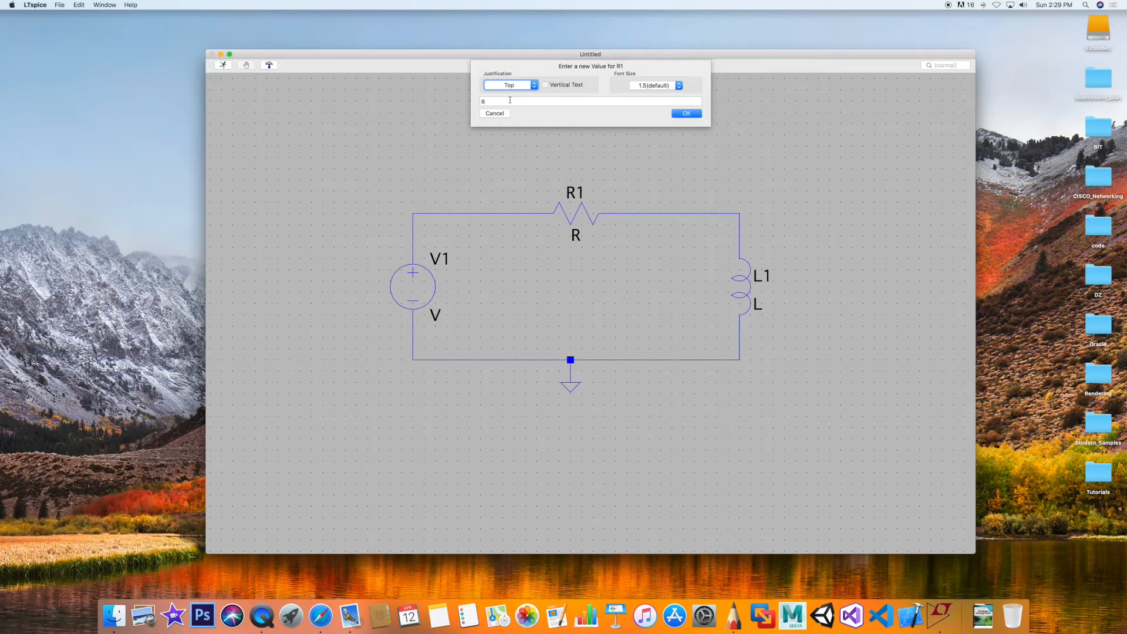
{"action": "key", "text": "Tab"}
{"action": "type", "text": "10"}
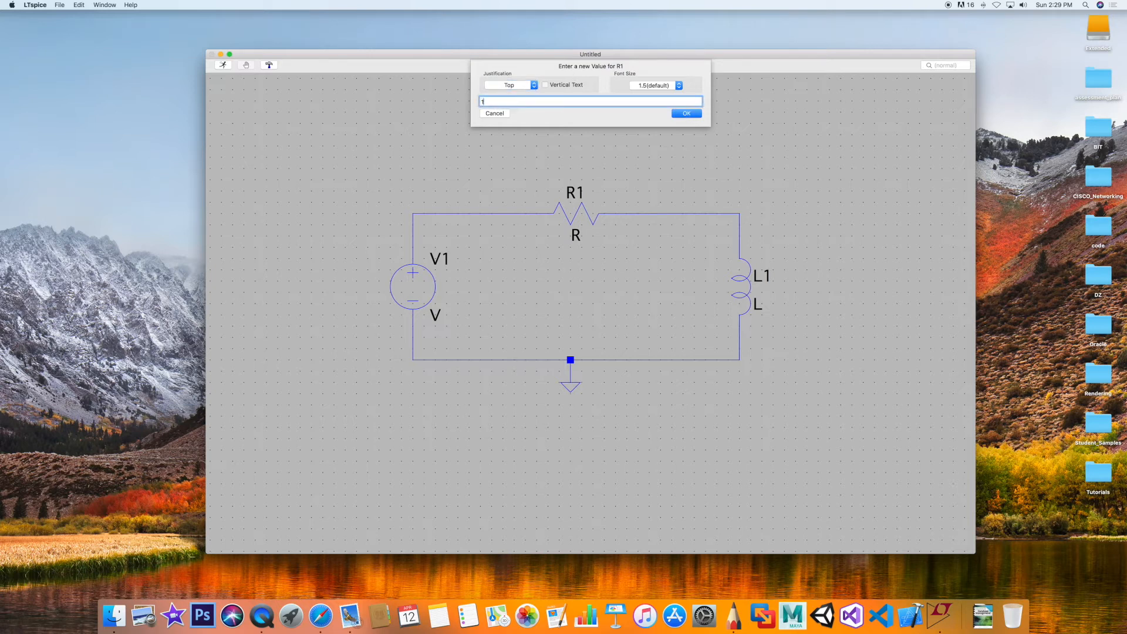
{"action": "left_click", "coordinate": [690, 115]}
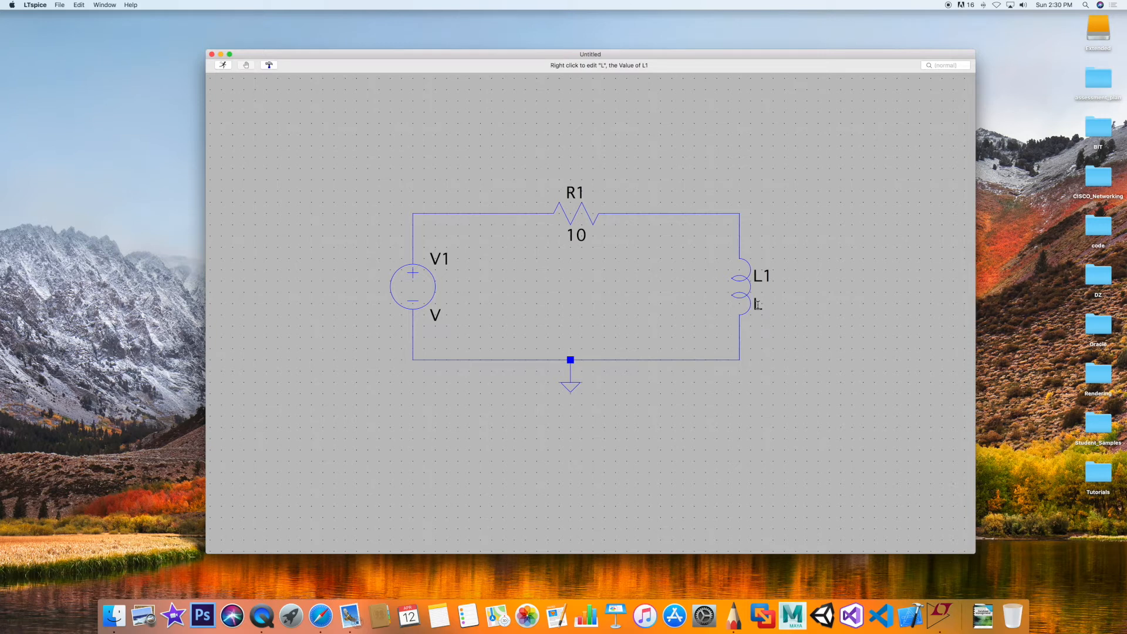
- Set the value of inductor L1 to 2mH
{"action": "right_click", "coordinate": [758, 305]}
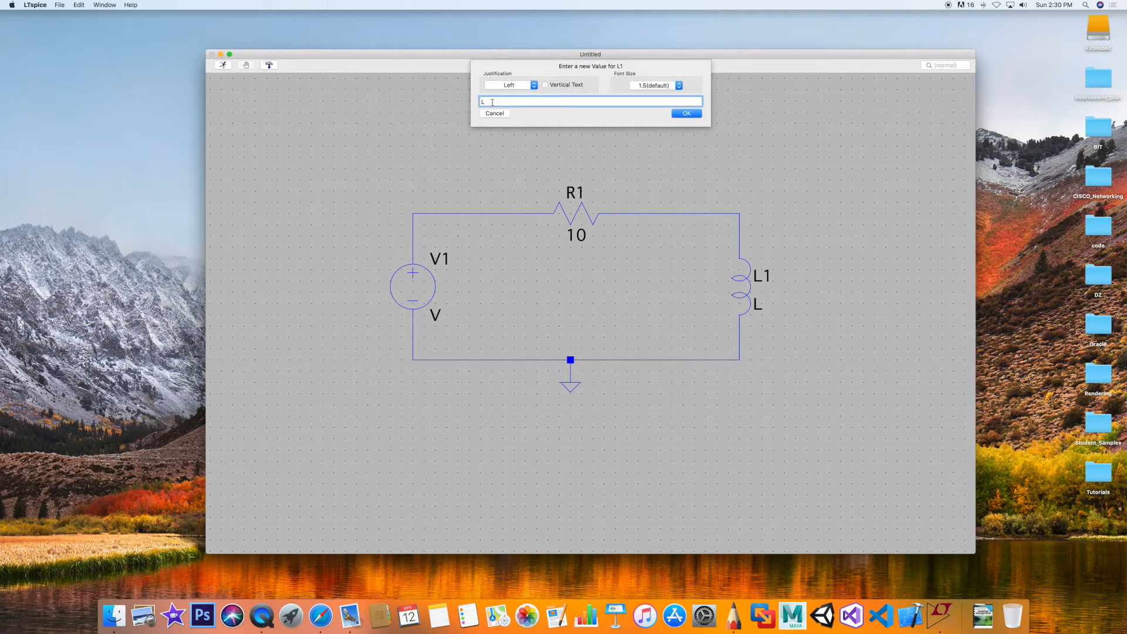
{"action": "type", "text": "2mH"}
{"action": "left_click", "coordinate": [688, 114]}
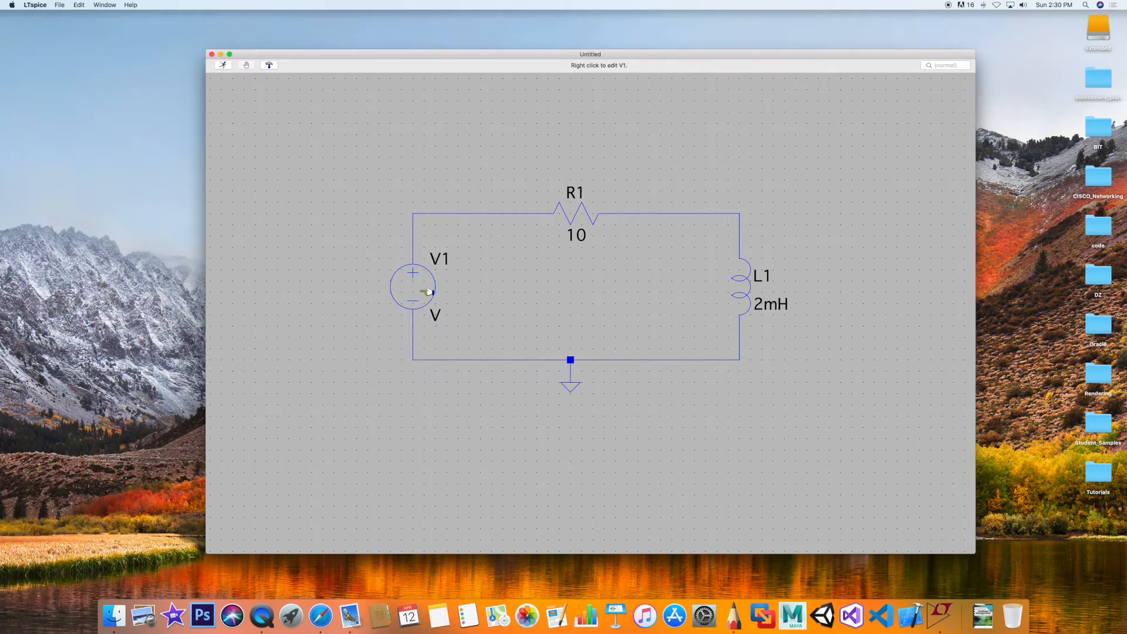
- Define voltage source V1 as a SINE function with 0 V DC offset, 10 V amplitude and 60 Hz frequency
{"action": "right_click", "coordinate": [425, 292]}
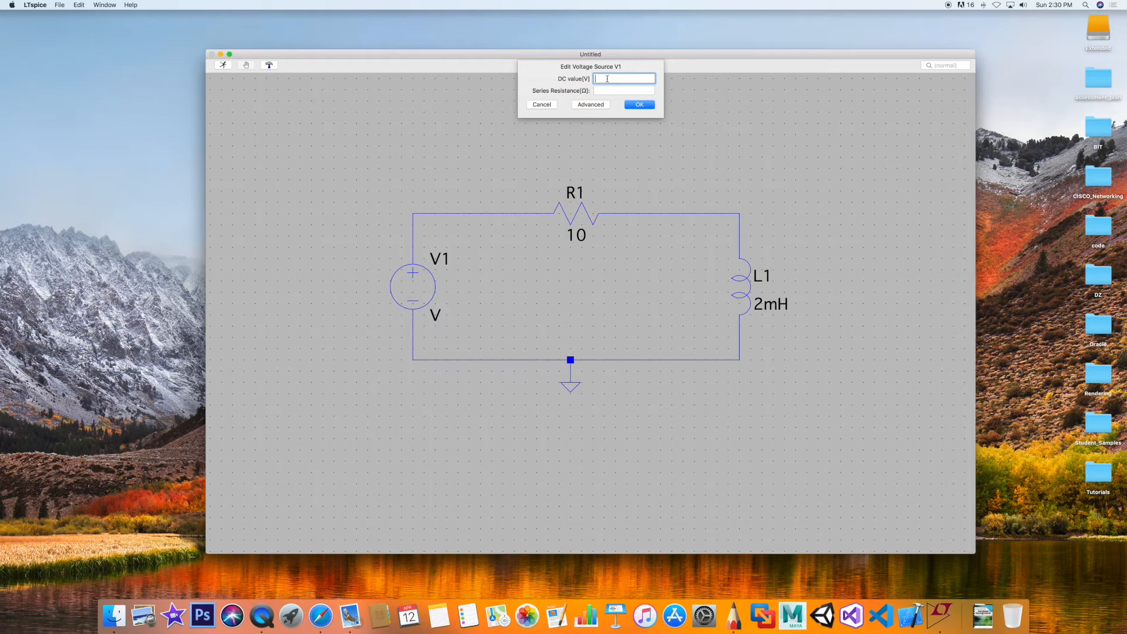
{"action": "left_click", "coordinate": [591, 105]}
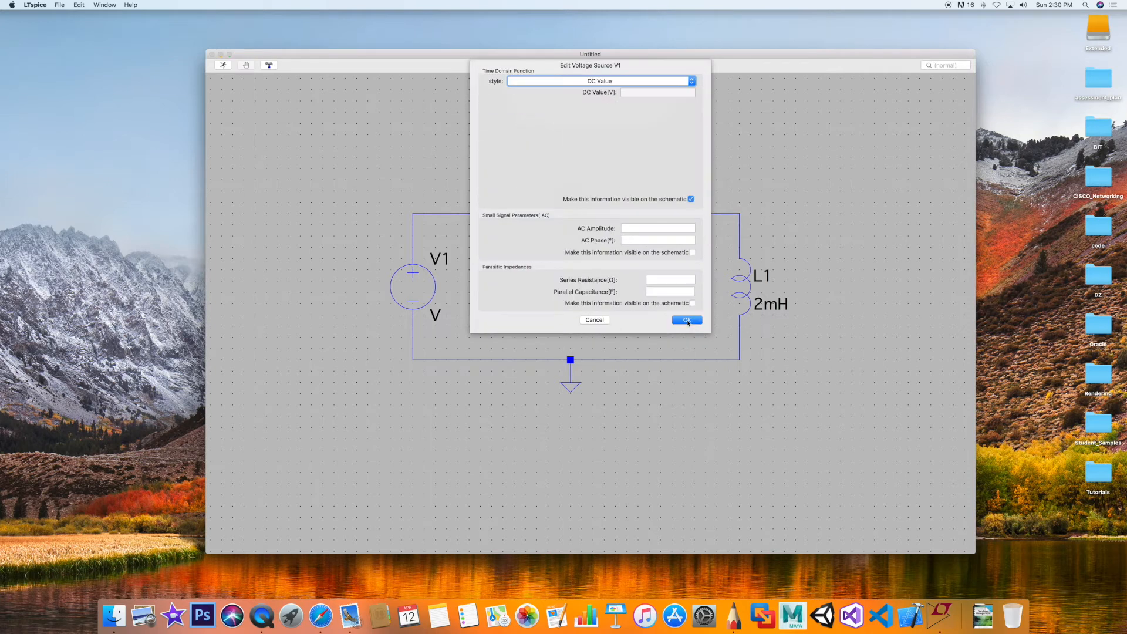
{"action": "left_click", "coordinate": [644, 85]}
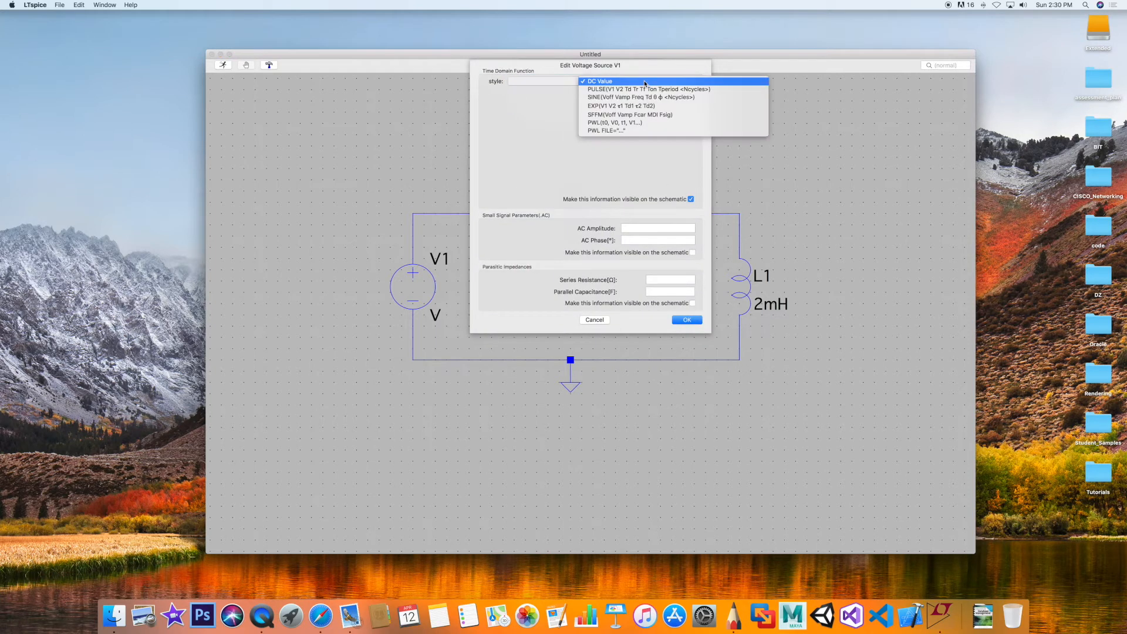
{"action": "left_click", "coordinate": [632, 97]}
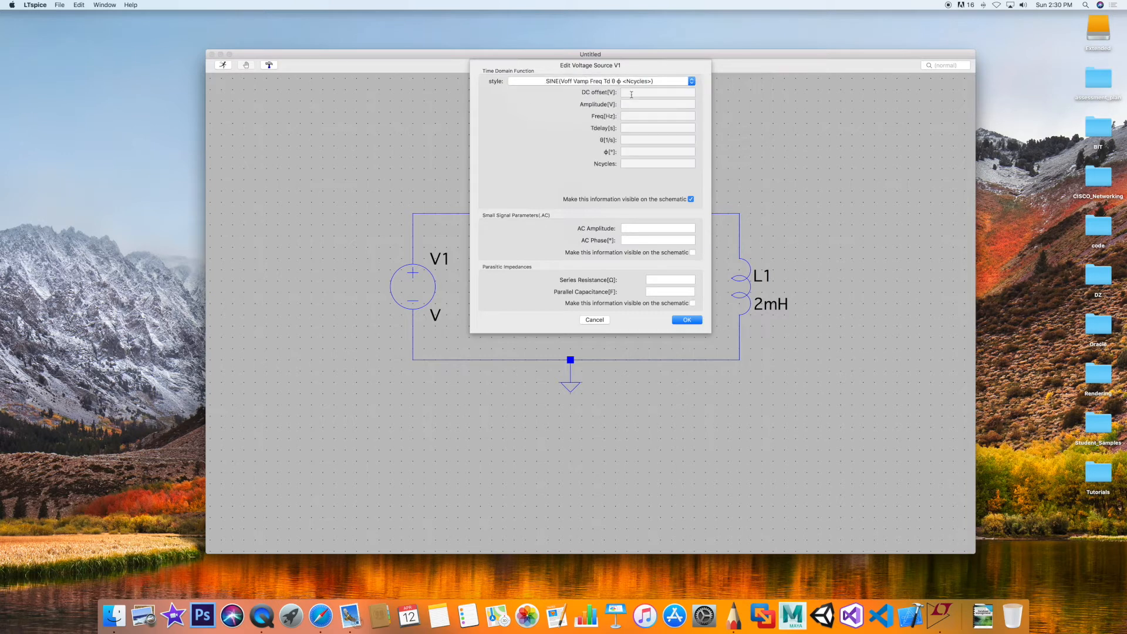
{"action": "left_click", "coordinate": [636, 105]}
{"action": "type", "text": "10"}
{"action": "left_click", "coordinate": [627, 92]}
{"action": "type", "text": "0"}
{"action": "left_click", "coordinate": [630, 115]}
{"action": "type", "text": "60"}
- Set V1's small-signal AC amplitude to 10 and AC phase to 0, and apply the source settings
{"action": "left_click", "coordinate": [633, 229]}
{"action": "type", "text": "10"}
{"action": "left_click", "coordinate": [631, 239]}
{"action": "type", "text": "0"}
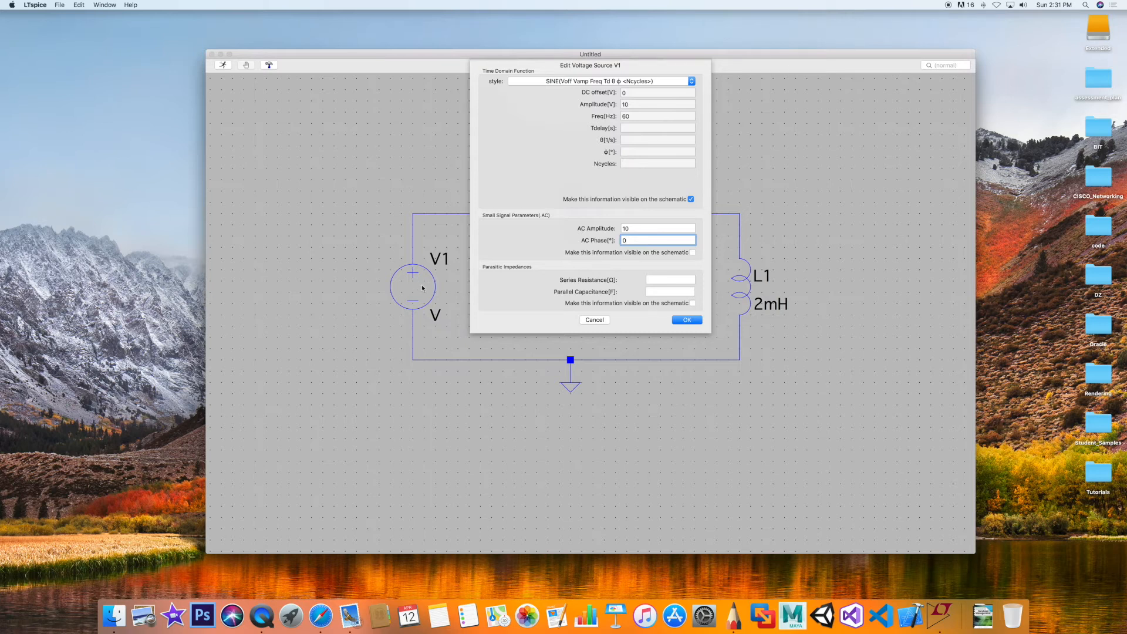
{"action": "left_click", "coordinate": [696, 322]}
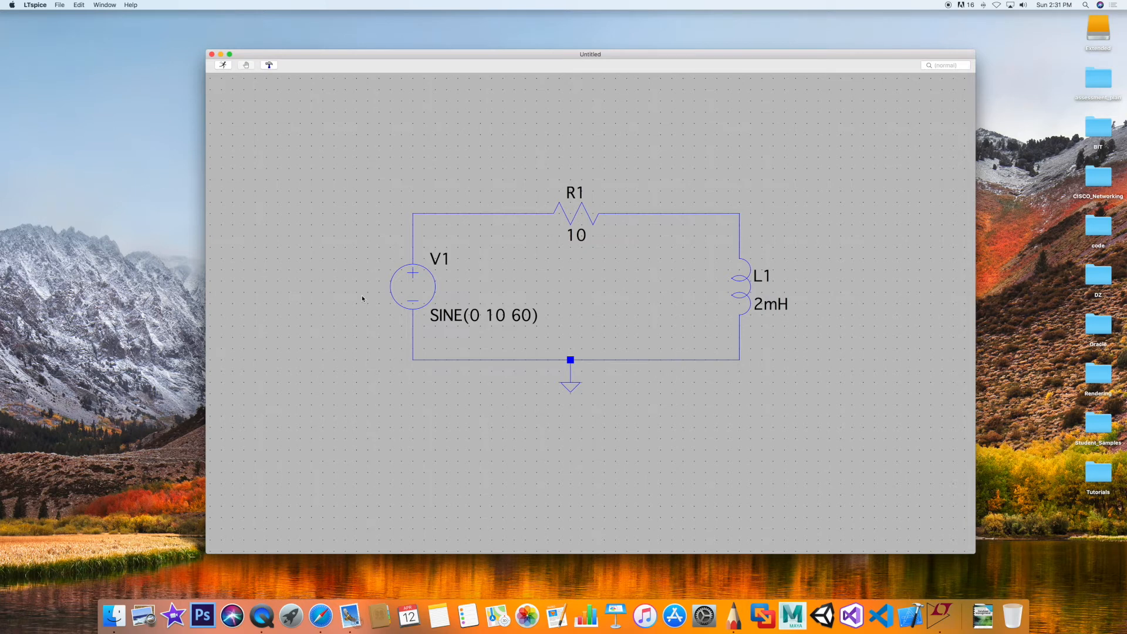
- Try to run the simulation without an analysis command and dismiss the message
{"action": "left_click", "coordinate": [222, 66]}
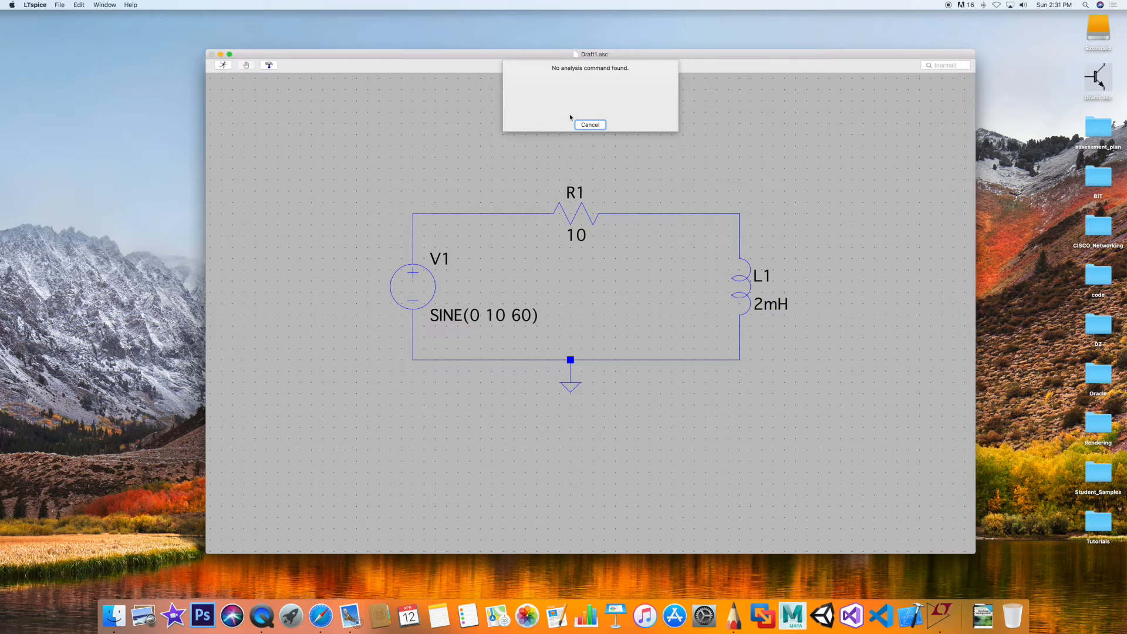
{"action": "left_click", "coordinate": [590, 125]}
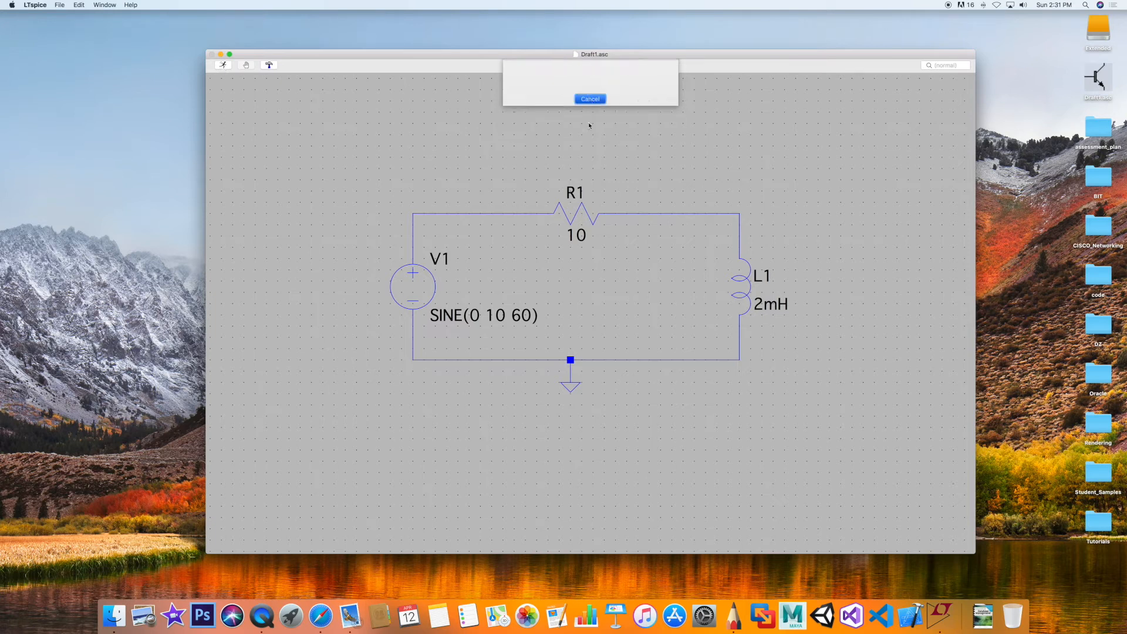
- Create a transient analysis SPICE directive with stop time 1 (.tran 1) and place it beside V1, outside the loop
{"action": "right_click", "coordinate": [527, 150]}
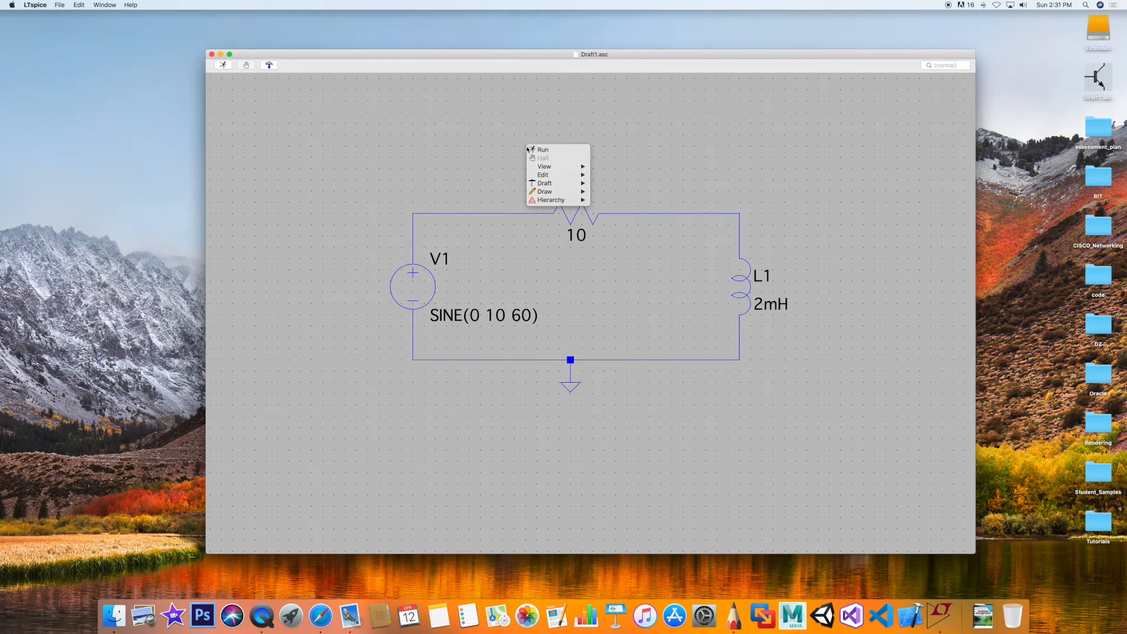
{"action": "mouse_move", "coordinate": [555, 184]}
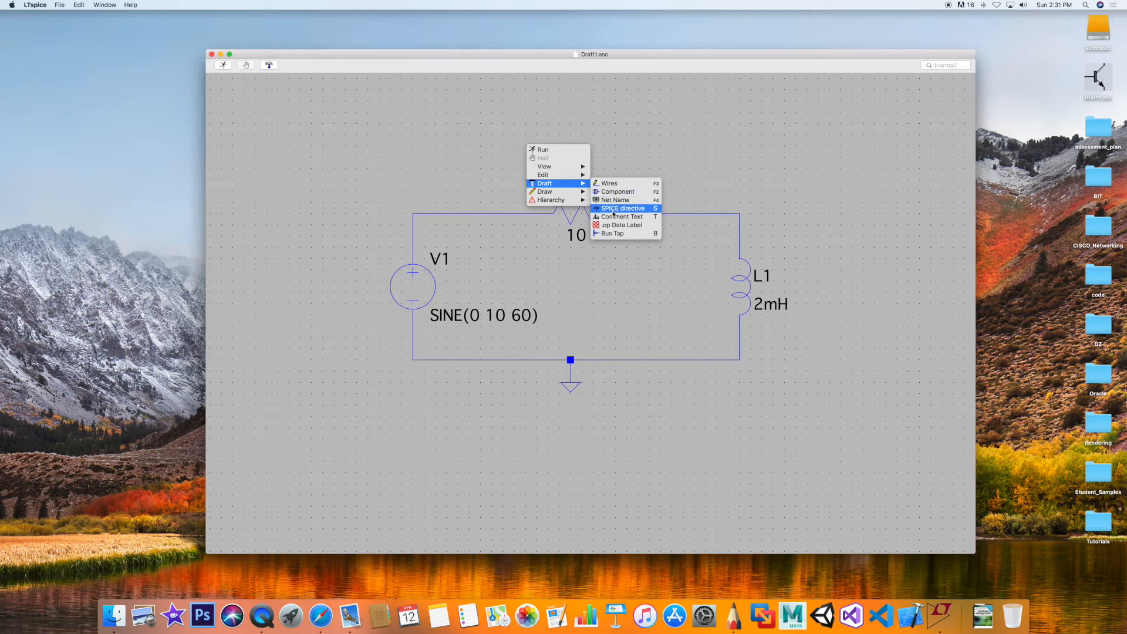
{"action": "left_click", "coordinate": [614, 211]}
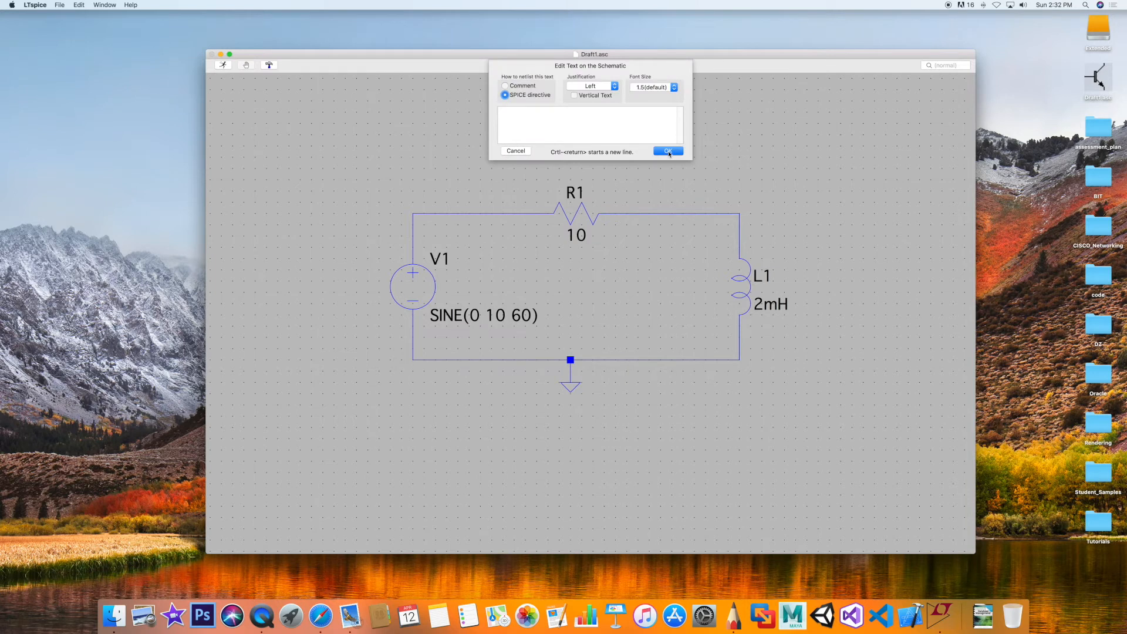
{"action": "right_click", "coordinate": [541, 128]}
{"action": "mouse_move", "coordinate": [570, 158]}
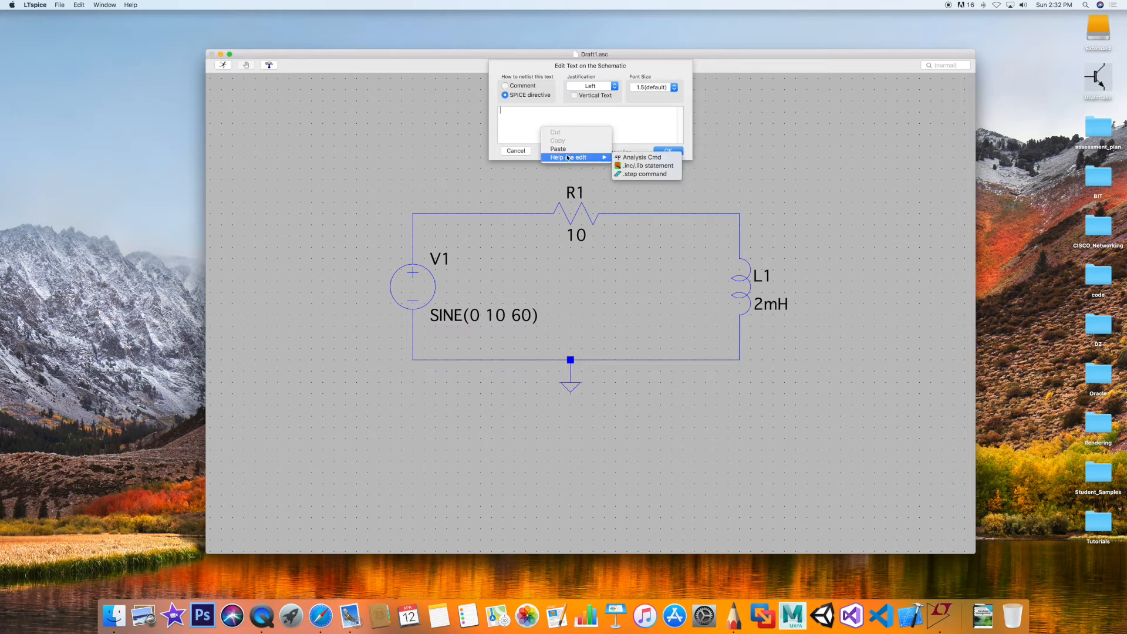
{"action": "left_click", "coordinate": [629, 159]}
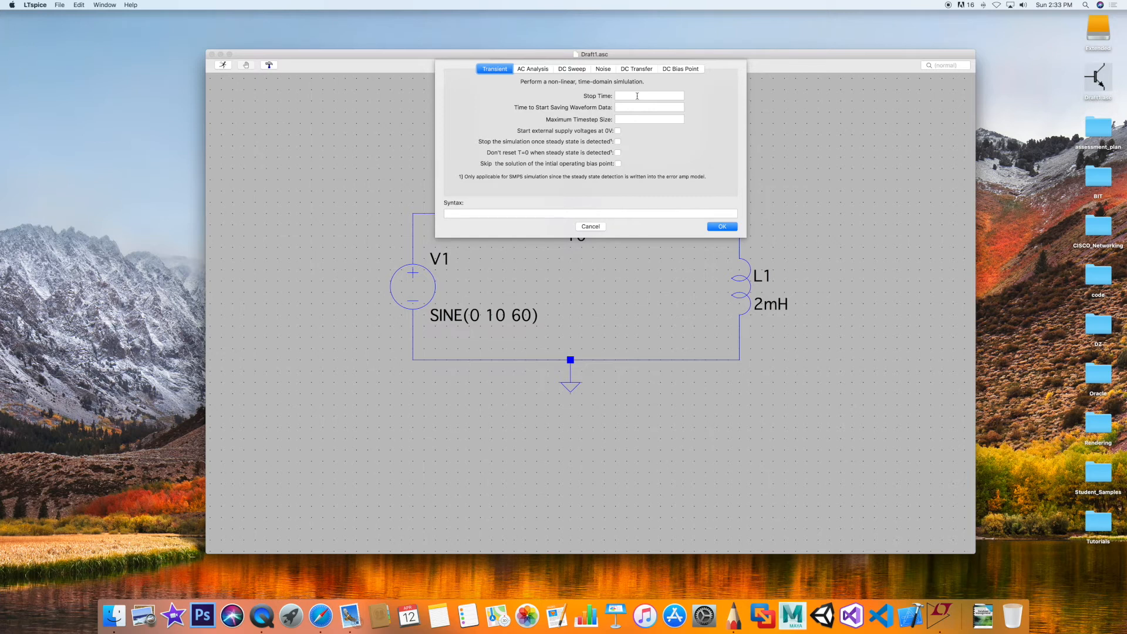
{"action": "left_click", "coordinate": [637, 96]}
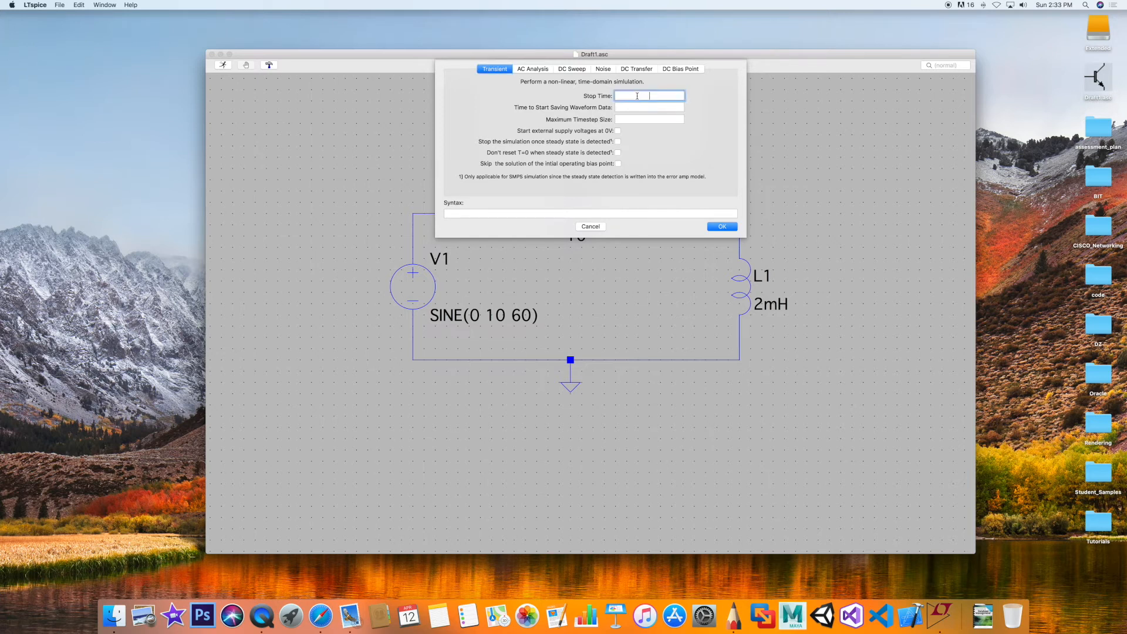
{"action": "type", "text": "1"}
{"action": "left_click", "coordinate": [721, 227]}
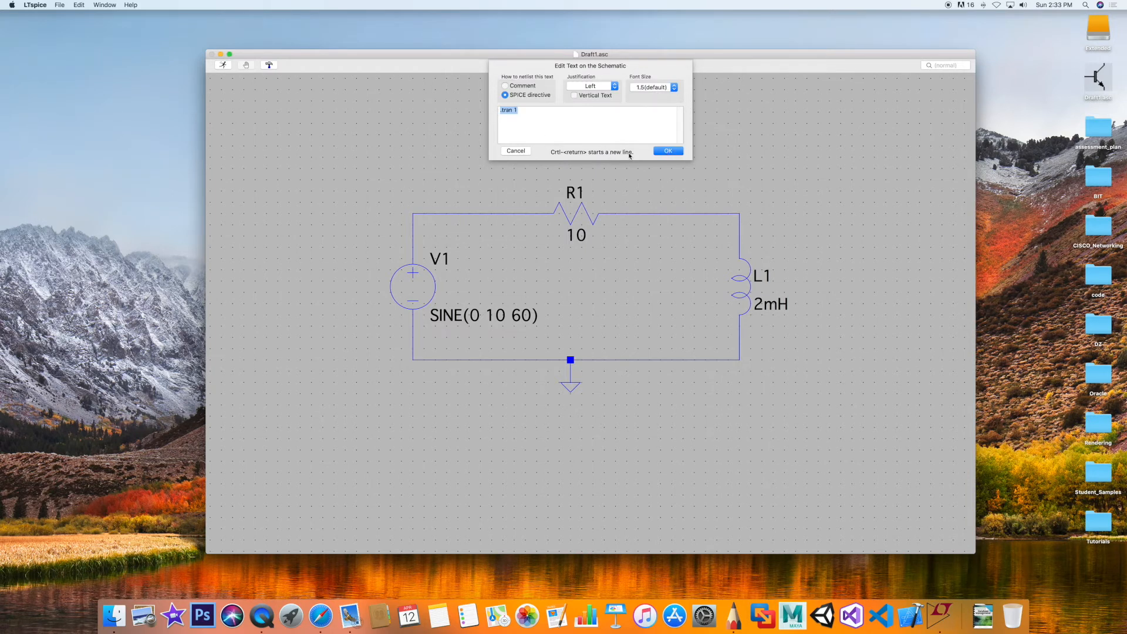
{"action": "left_click", "coordinate": [667, 152]}
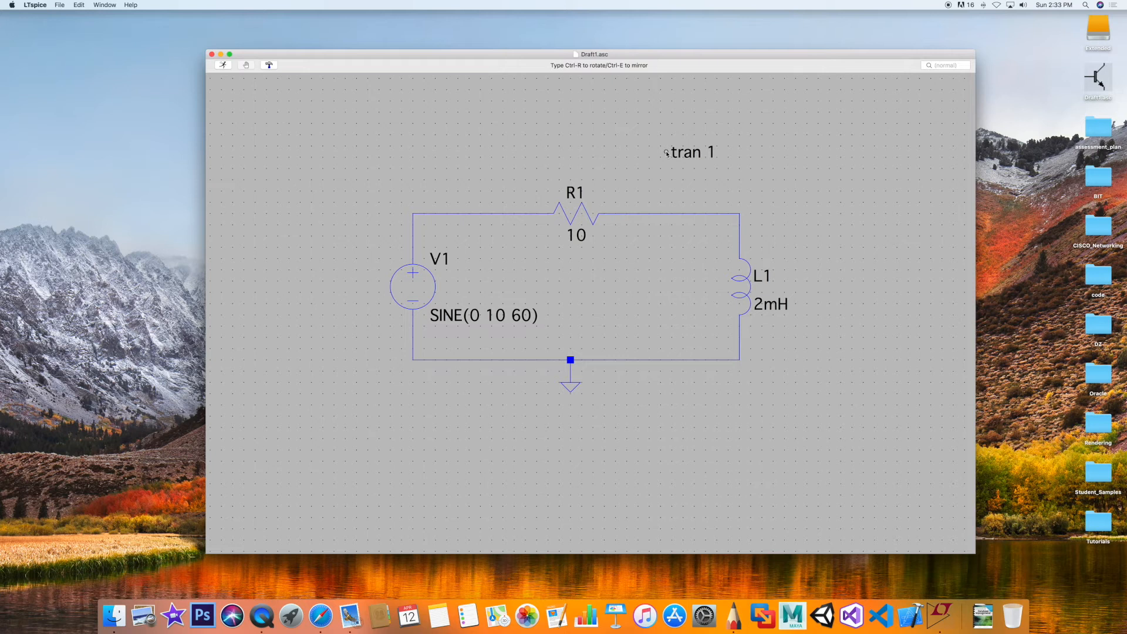
{"action": "left_click", "coordinate": [301, 288]}
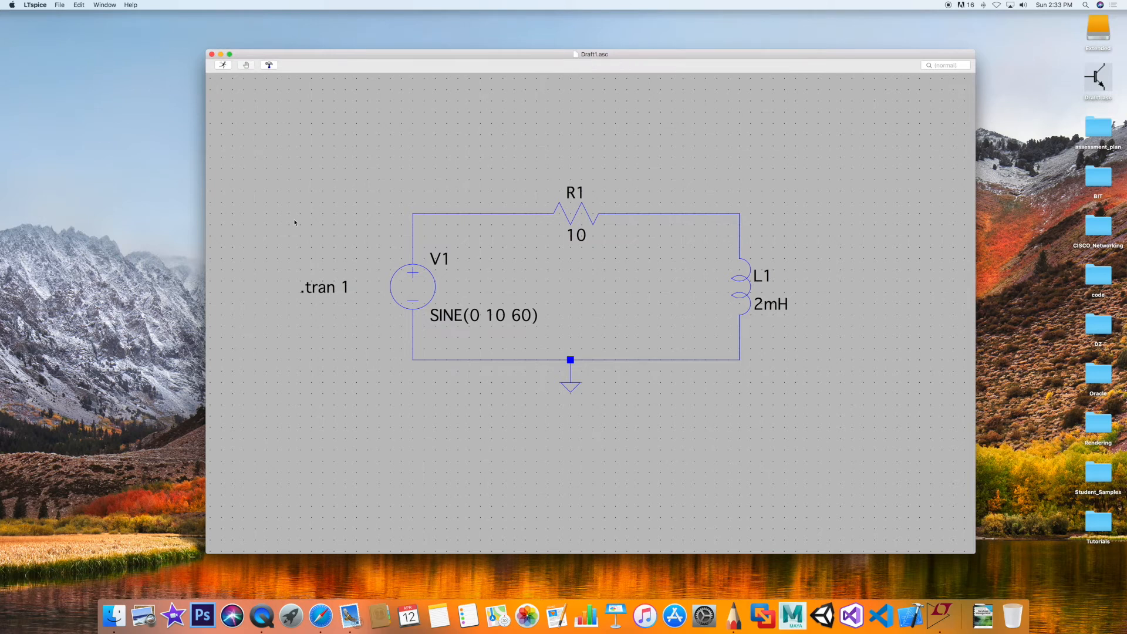
- Run the simulation, then move the Draft1.raw waveform window up and enlarge it
{"action": "left_click", "coordinate": [223, 66]}
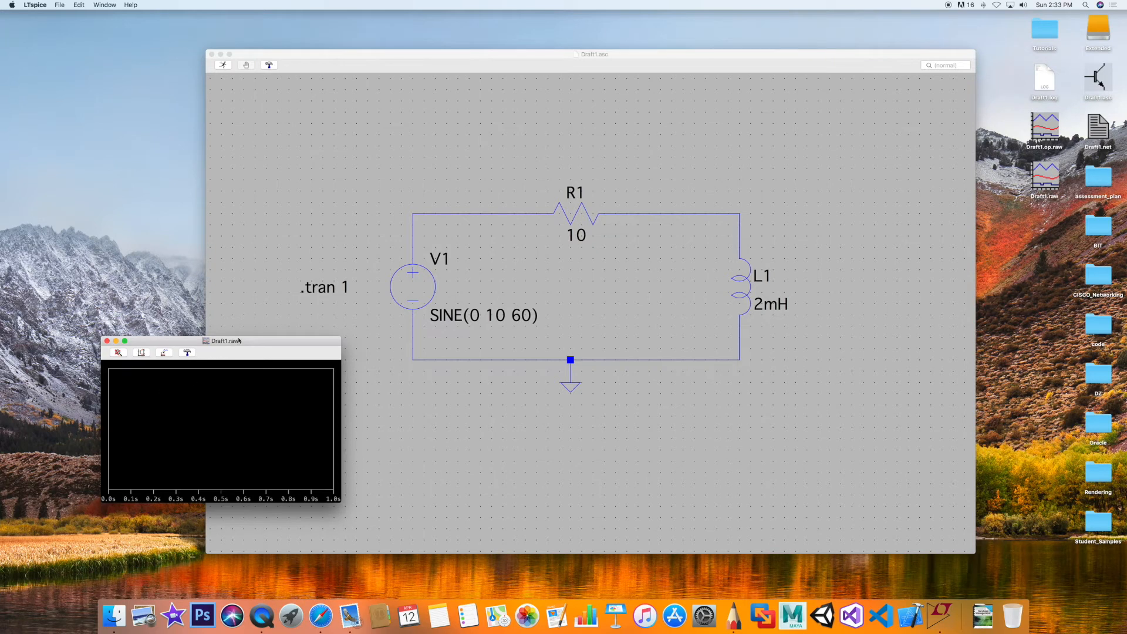
{"action": "left_click_drag", "start_coordinate": [242, 343], "coordinate": [256, 139]}
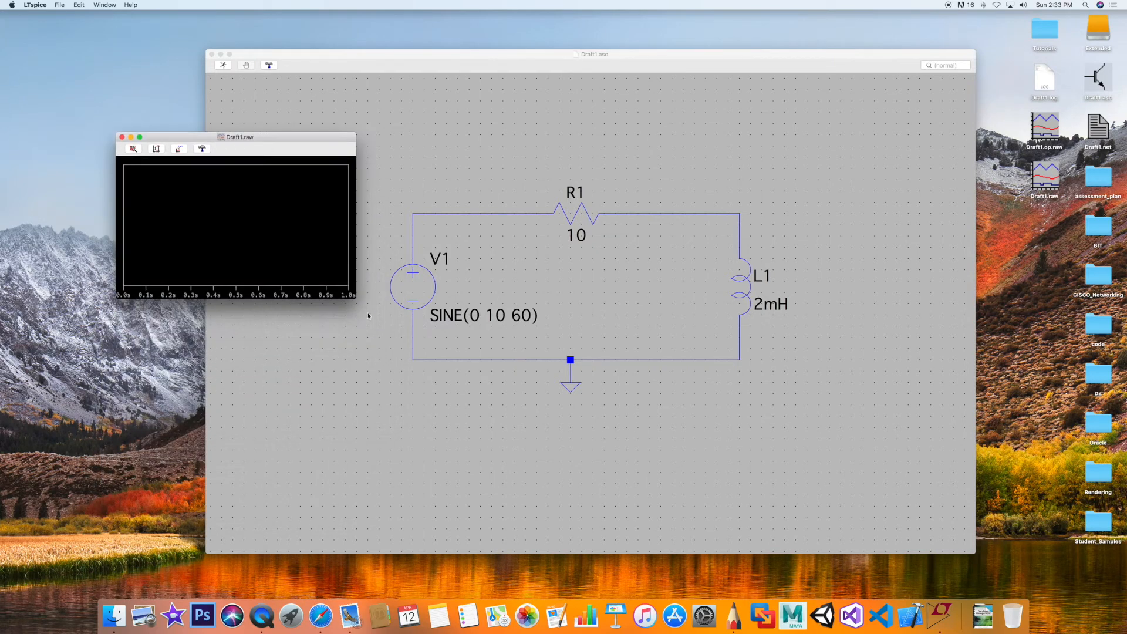
{"action": "left_click_drag", "start_coordinate": [359, 306], "coordinate": [744, 459]}
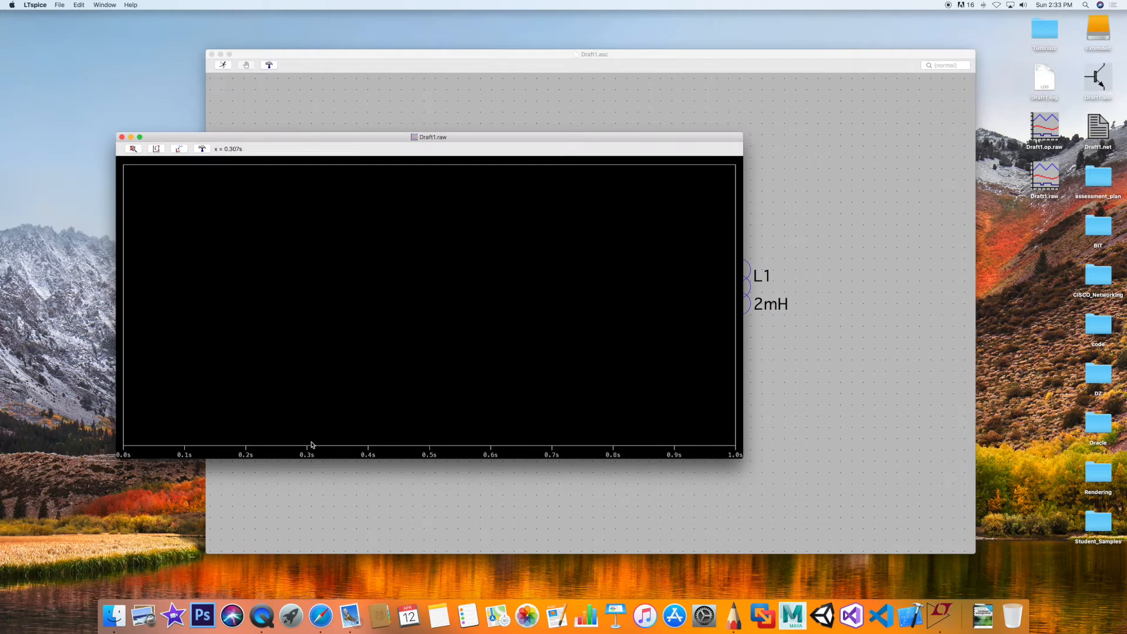
- Plot the voltage of the wire between V1 and R1 and view the trace in the waveform window
{"action": "left_click", "coordinate": [809, 418]}
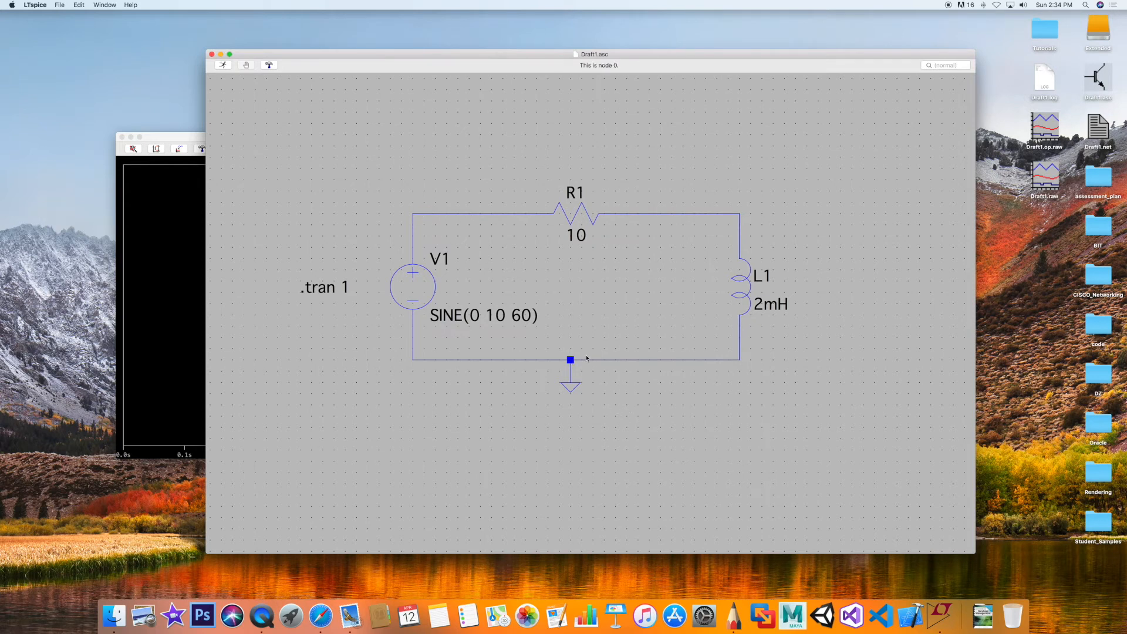
{"action": "left_click", "coordinate": [421, 210]}
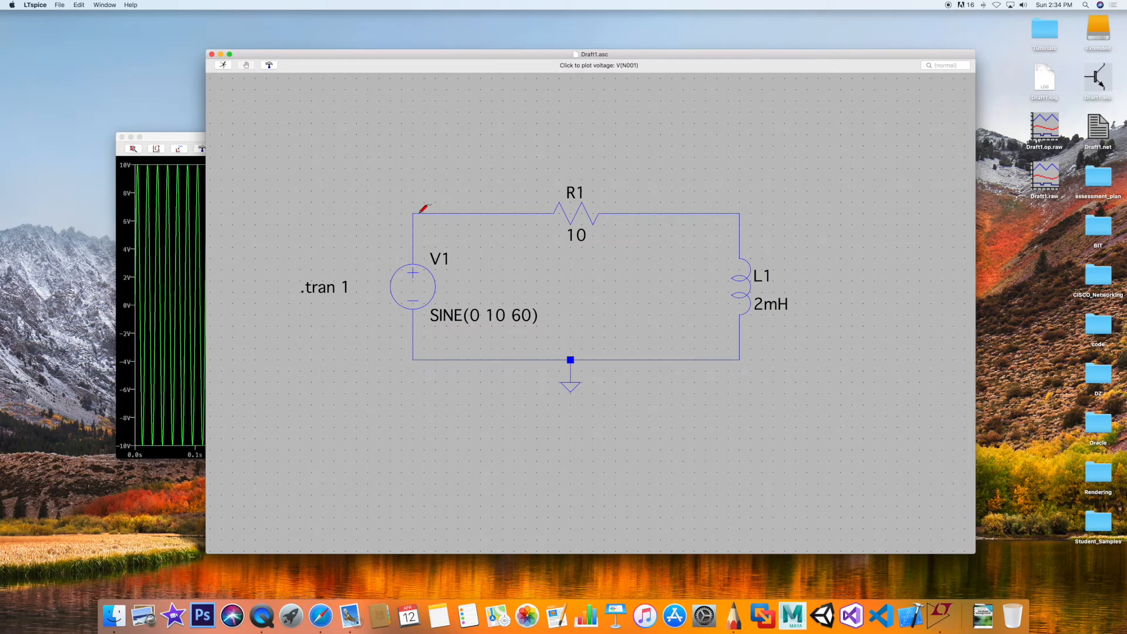
{"action": "left_click", "coordinate": [201, 145]}
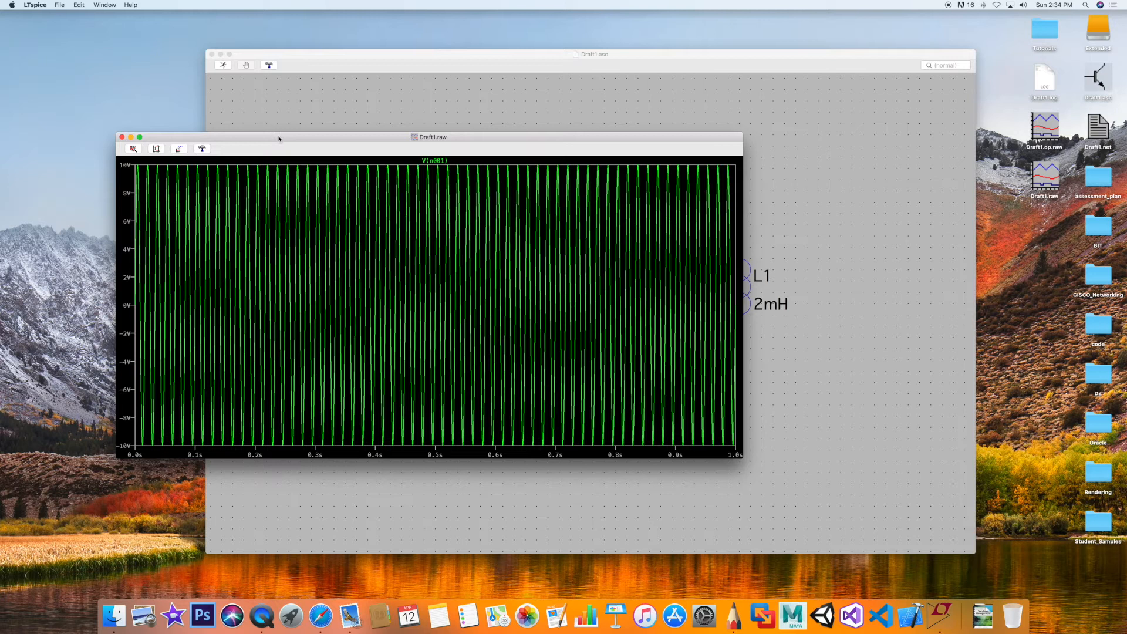
{"action": "left_click_drag", "start_coordinate": [283, 140], "coordinate": [328, 144]}
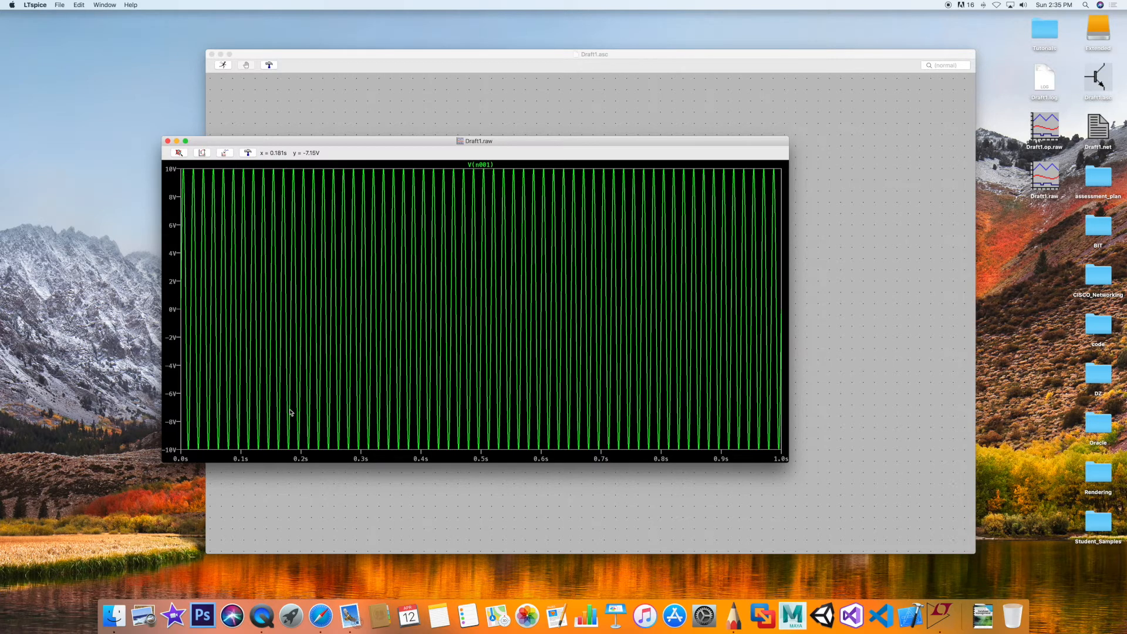
{"action": "left_click", "coordinate": [385, 120]}
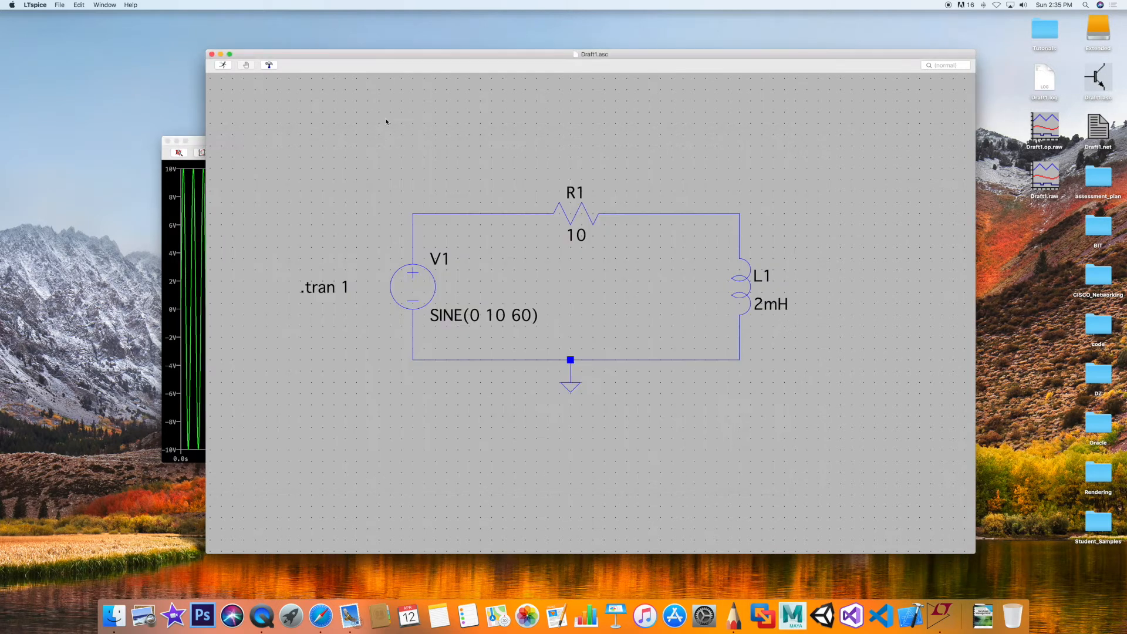
- Change the transient directive to .tran .1 and close the old Draft1.raw waveform window
{"action": "right_click", "coordinate": [318, 287]}
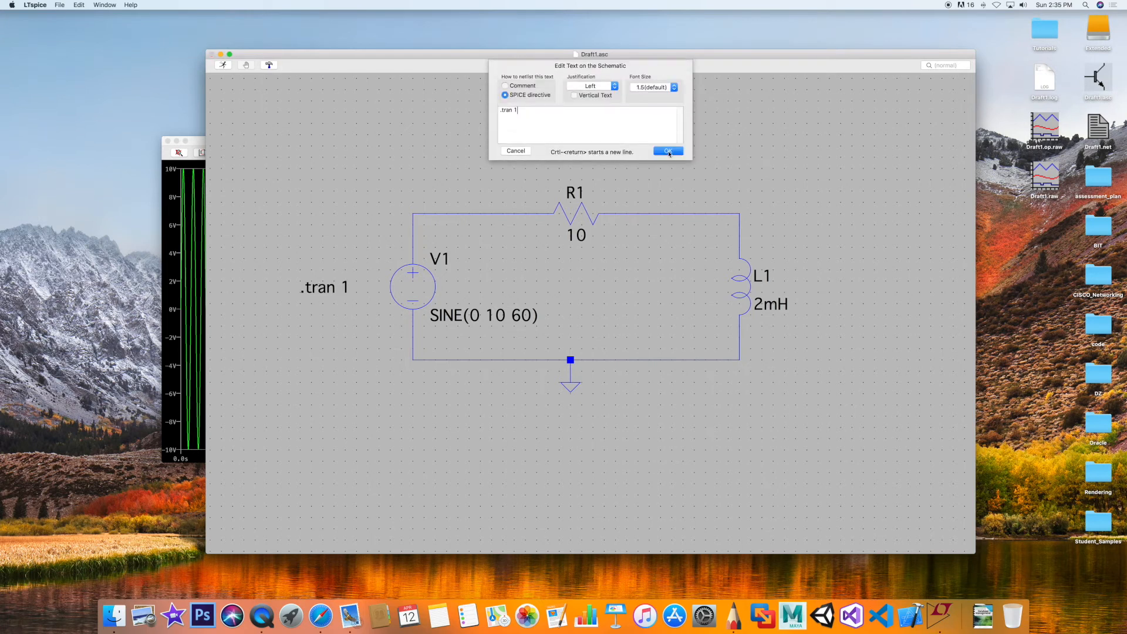
{"action": "key", "text": "BackSpace"}
{"action": "type", "text": ".1"}
{"action": "left_click", "coordinate": [675, 151]}
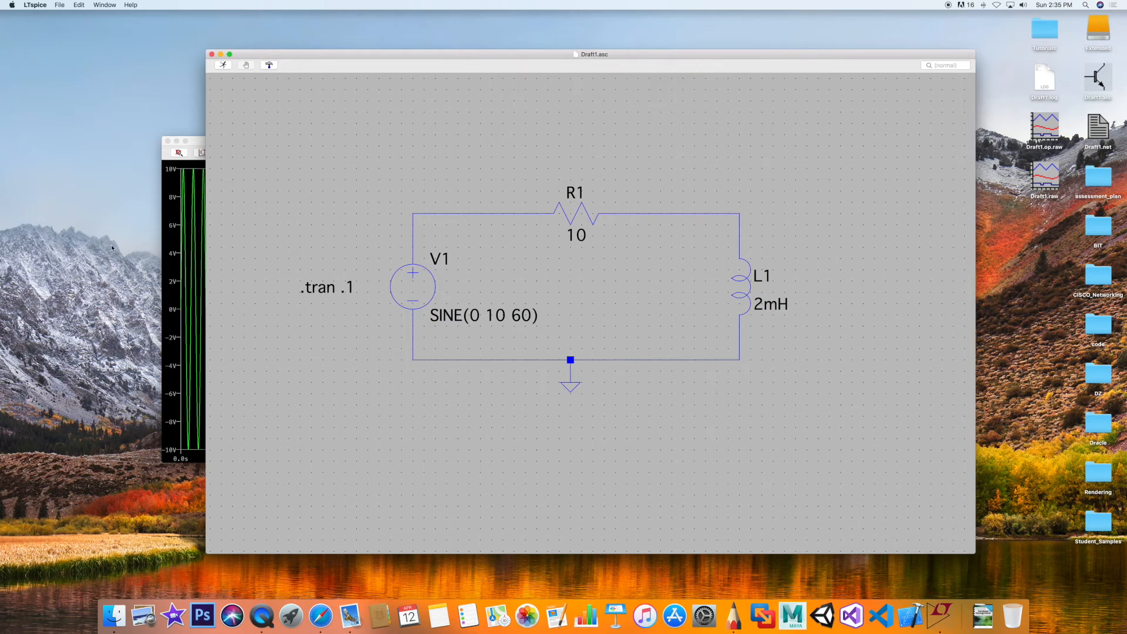
{"action": "left_click", "coordinate": [200, 143]}
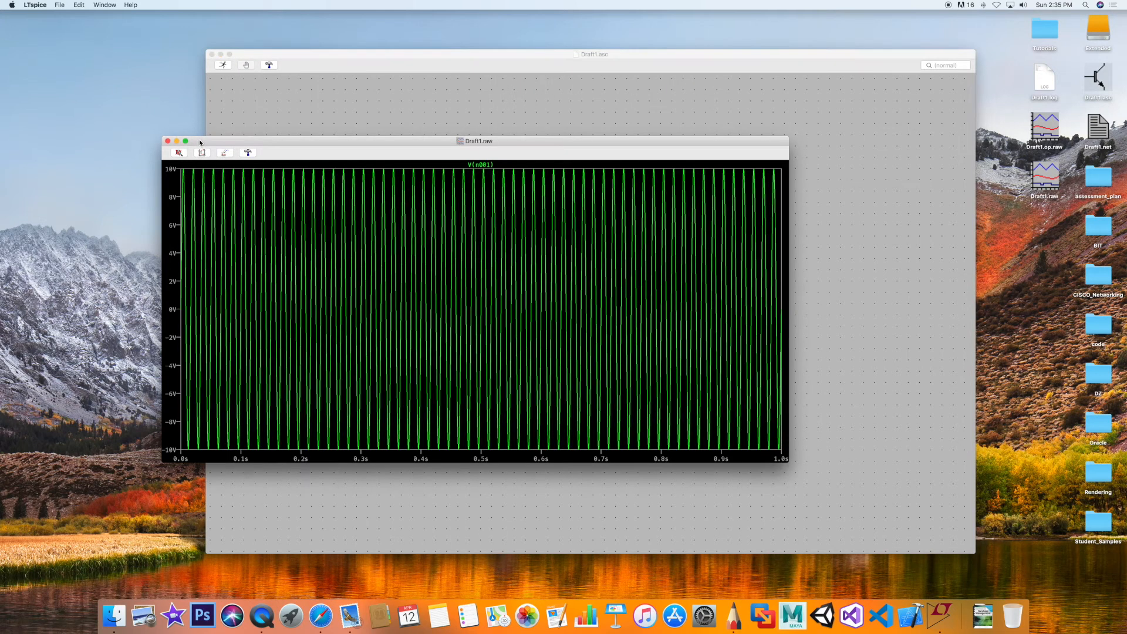
{"action": "left_click", "coordinate": [168, 142]}
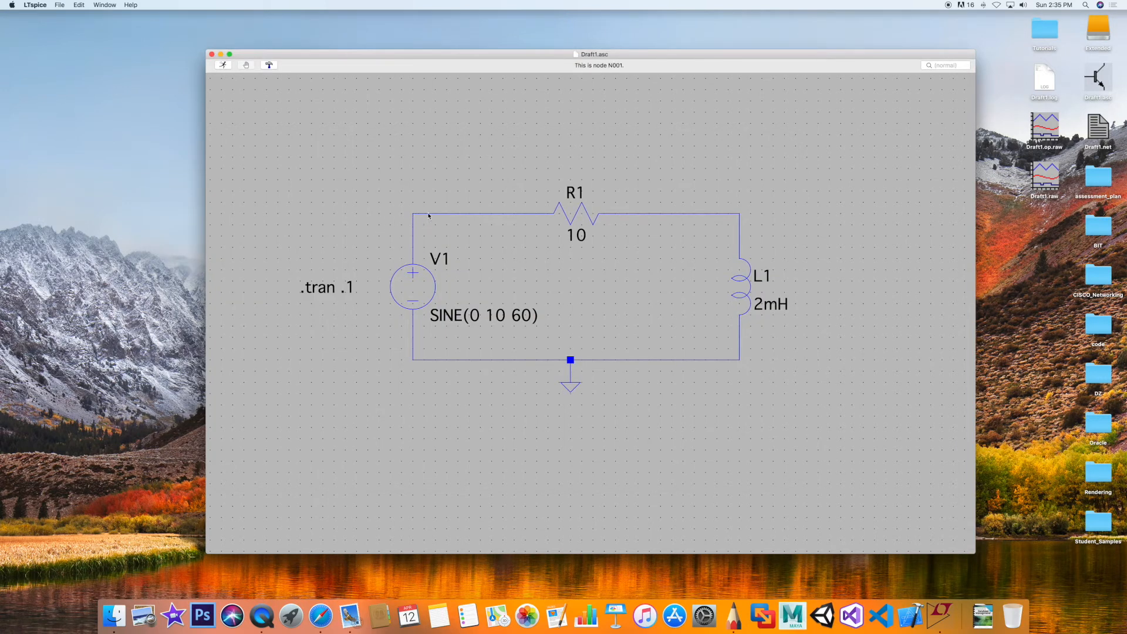
- Run the simulation with the .1 s stop time, then move the new waveform window up and enlarge it
{"action": "left_click", "coordinate": [223, 65]}
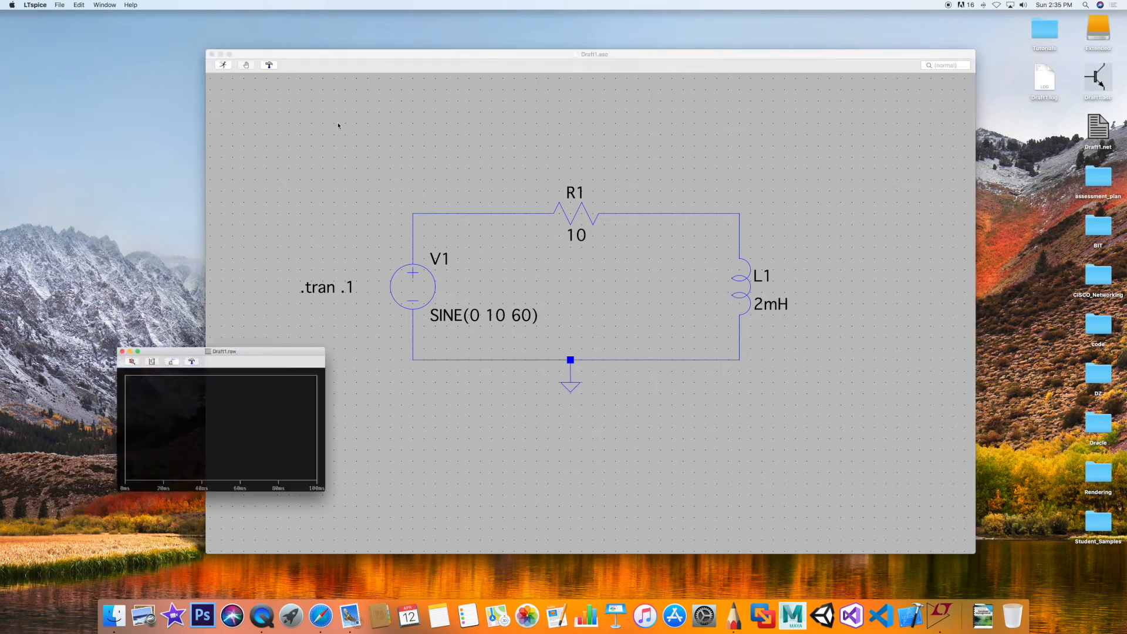
{"action": "left_click_drag", "start_coordinate": [278, 342], "coordinate": [348, 147]}
{"action": "left_click_drag", "start_coordinate": [413, 319], "coordinate": [651, 486]}
{"action": "left_click_drag", "start_coordinate": [810, 506], "coordinate": [880, 506]}
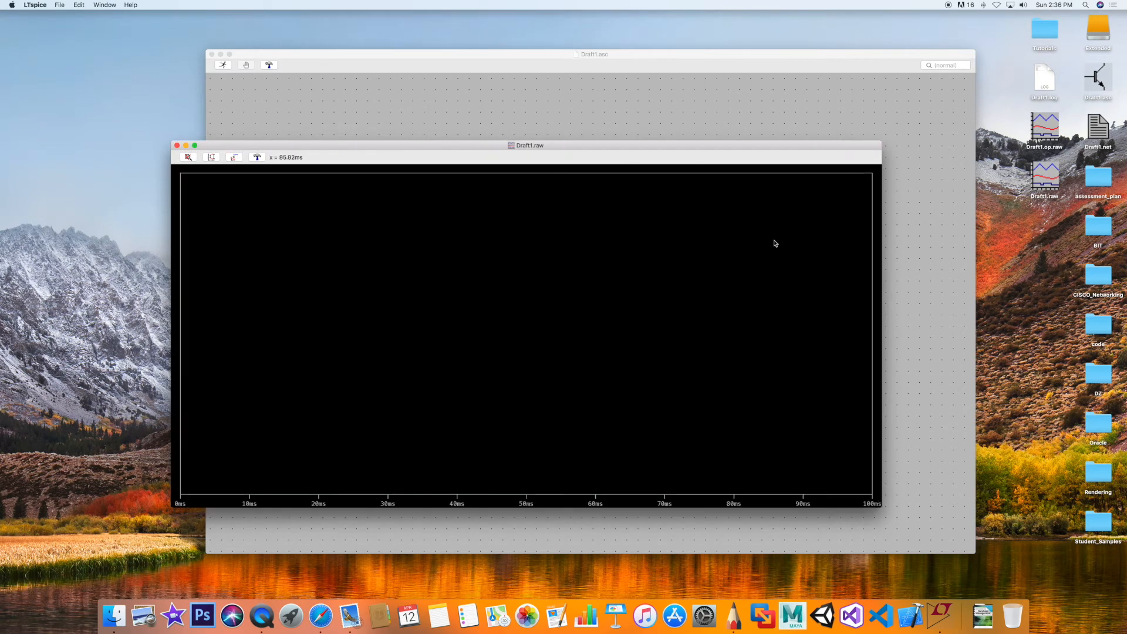
{"action": "left_click_drag", "start_coordinate": [743, 148], "coordinate": [675, 164]}
- Plot the voltage at the V1–R1 corner and examine the trace before returning to the schematic
{"action": "left_click", "coordinate": [600, 133]}
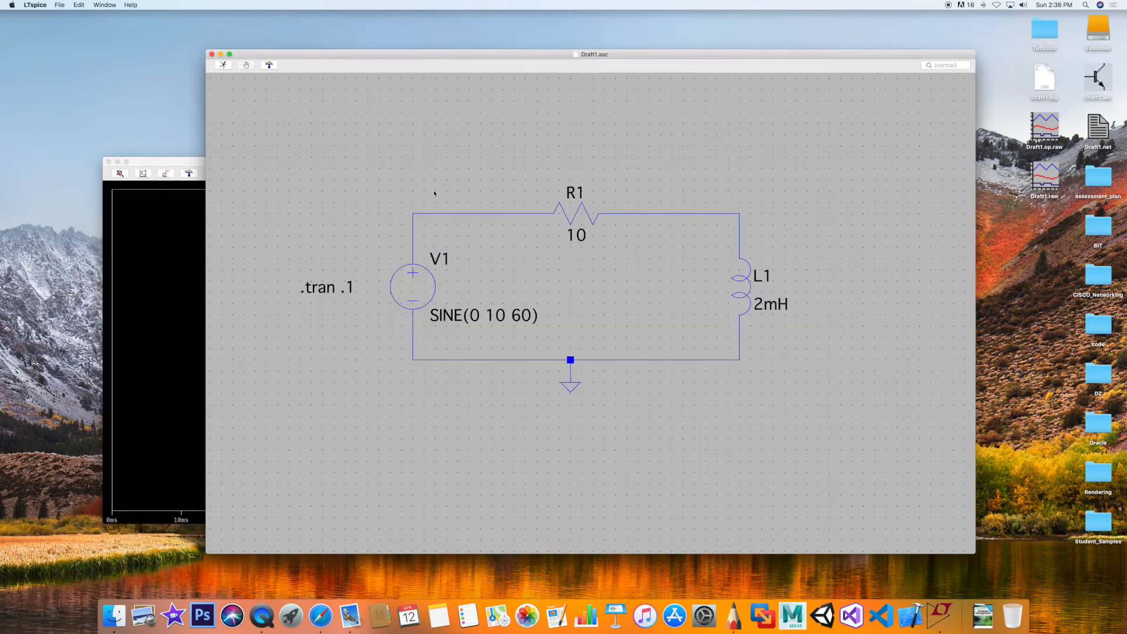
{"action": "left_click", "coordinate": [415, 213]}
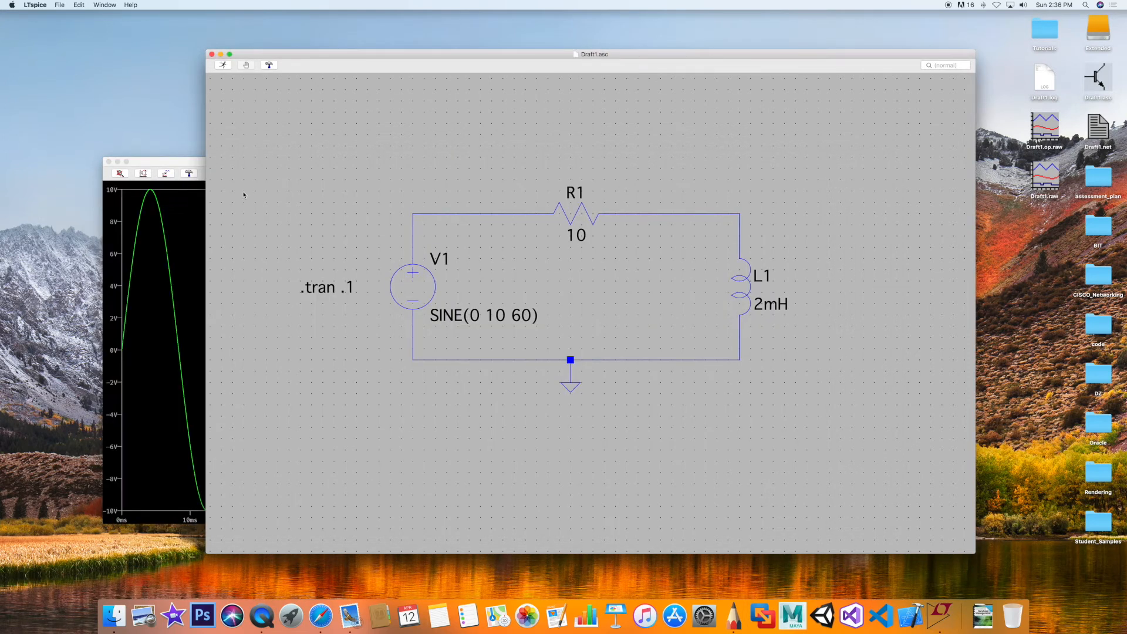
{"action": "left_click", "coordinate": [182, 163]}
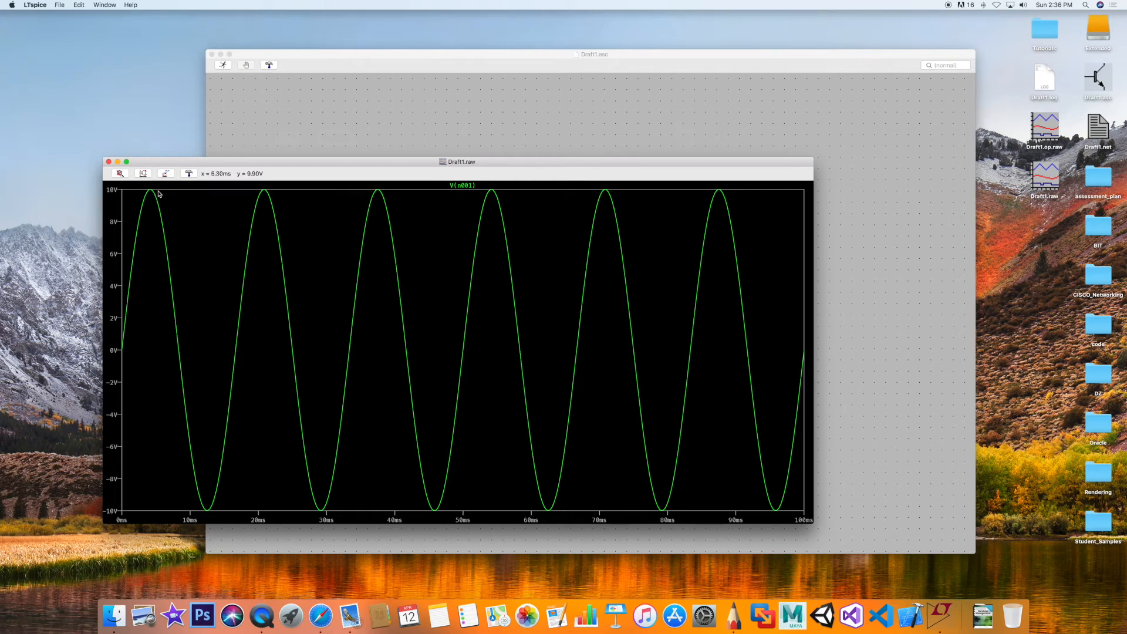
{"action": "left_click", "coordinate": [318, 127]}
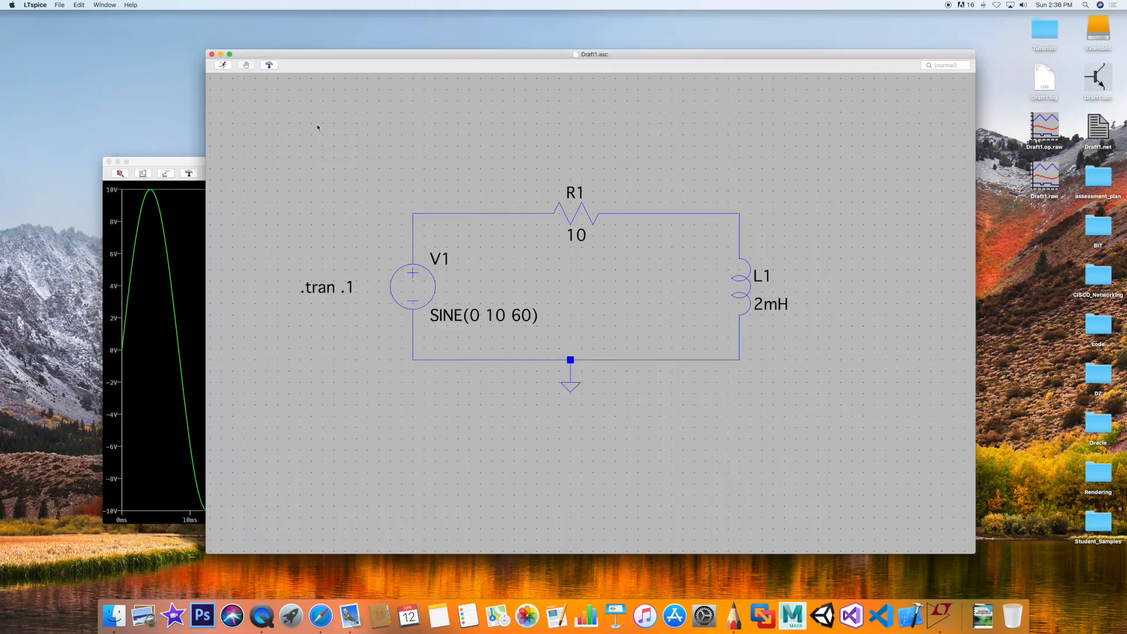
- Close the waveform window and change the transient directive to .tran .05
{"action": "left_click", "coordinate": [109, 161]}
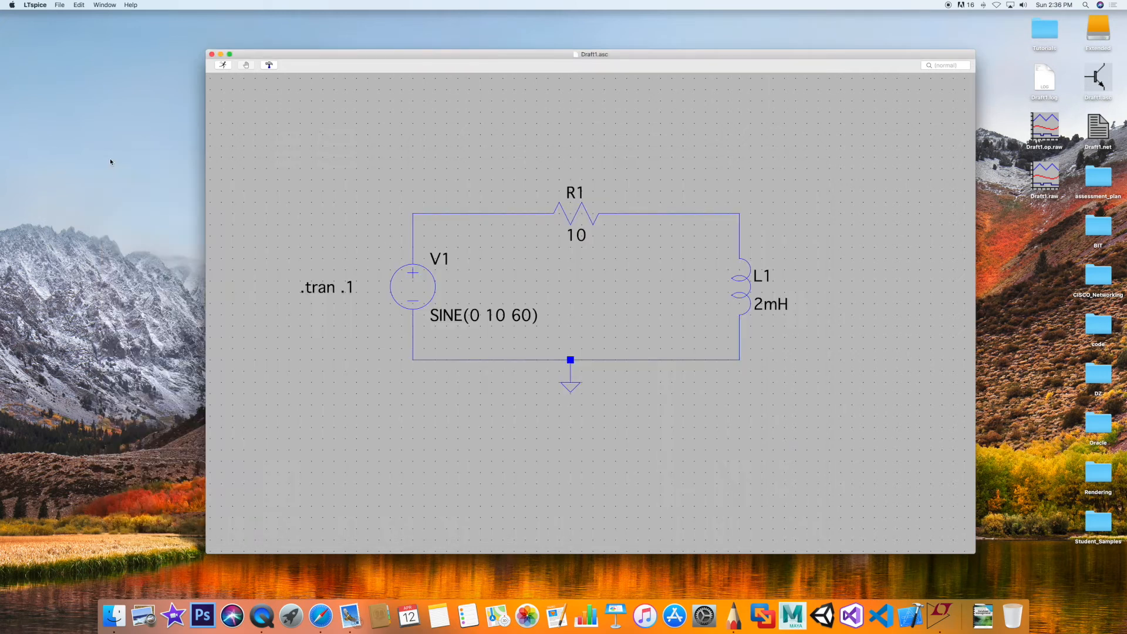
{"action": "right_click", "coordinate": [350, 287]}
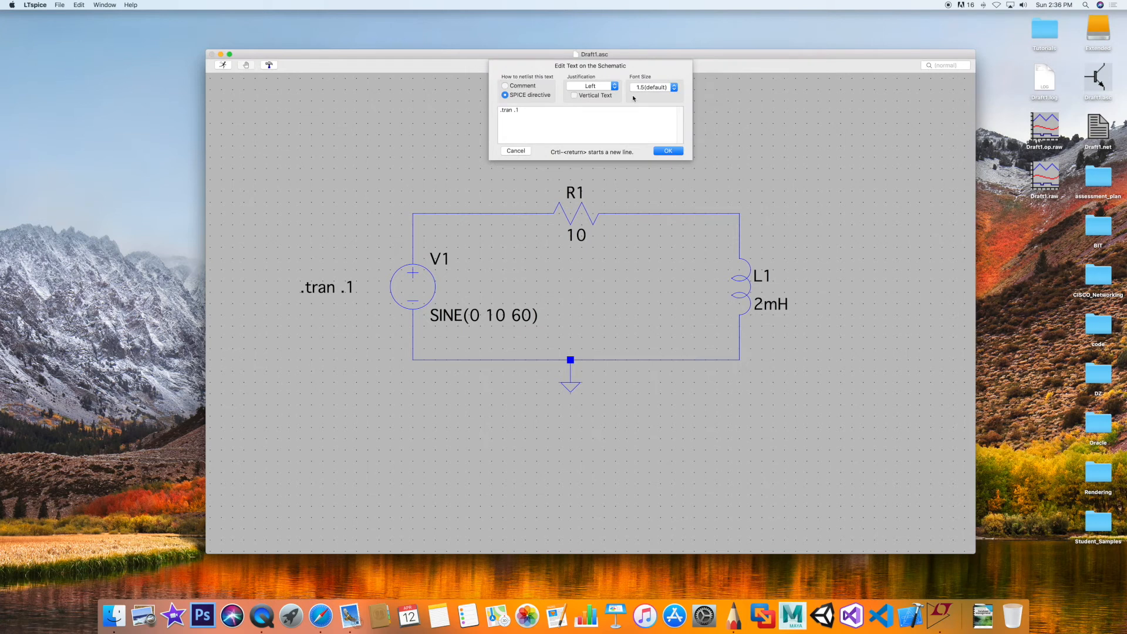
{"action": "key", "text": "BackSpace"}
{"action": "type", "text": "05"}
{"action": "left_click", "coordinate": [658, 152]}
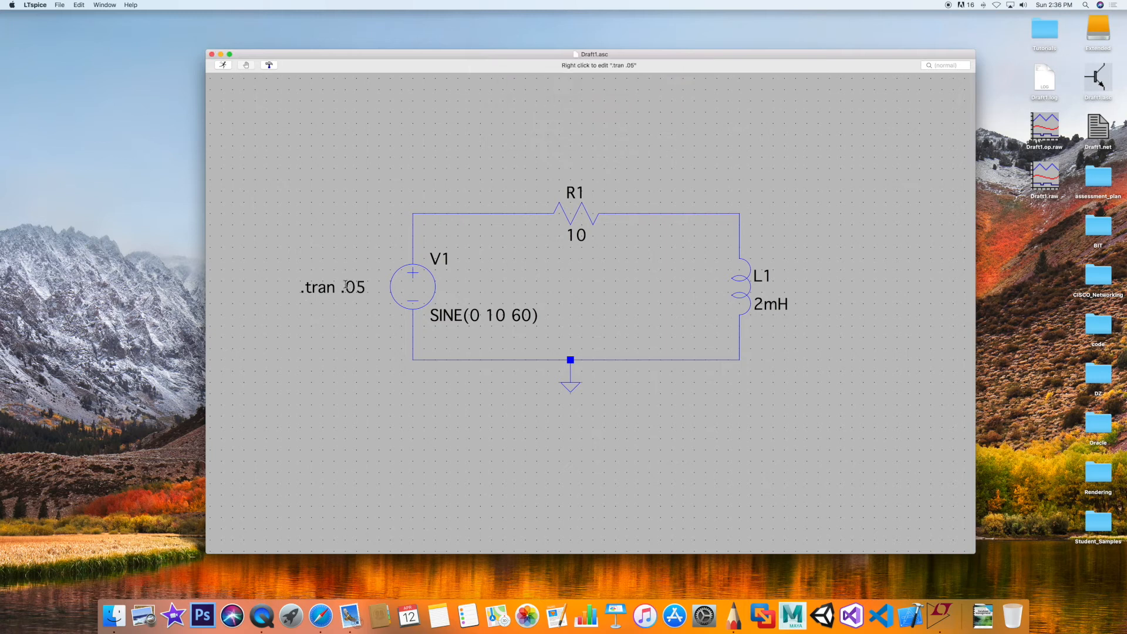
- Run the simulation with the .05 s stop time and enlarge the relocated waveform window
{"action": "left_click", "coordinate": [226, 68]}
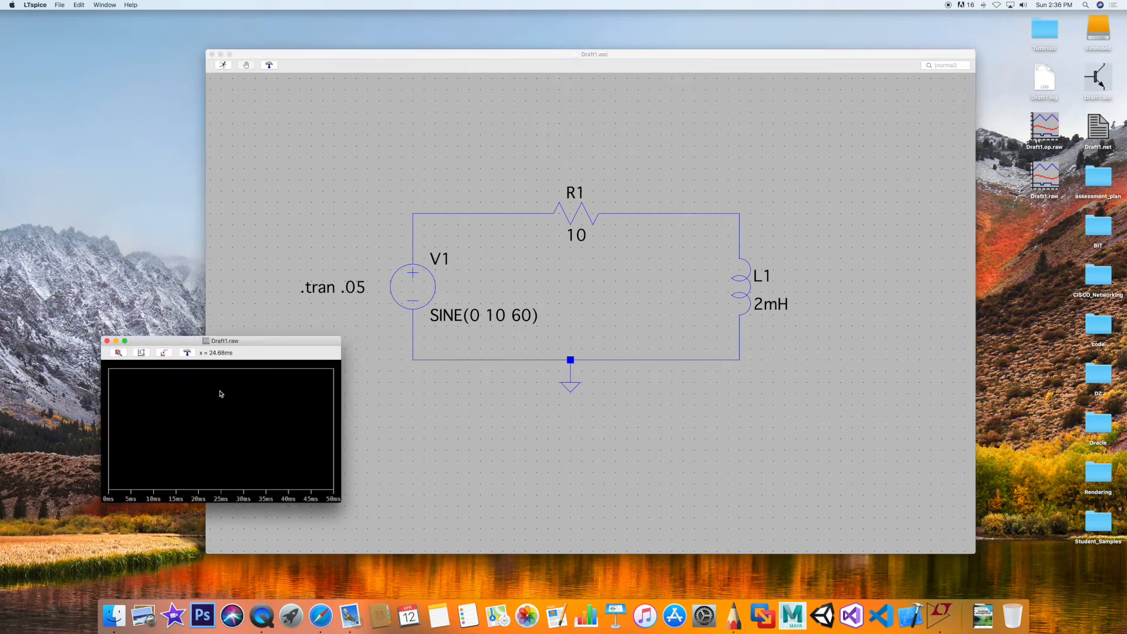
{"action": "left_click_drag", "start_coordinate": [257, 340], "coordinate": [296, 162]}
{"action": "left_click_drag", "start_coordinate": [380, 323], "coordinate": [784, 528]}
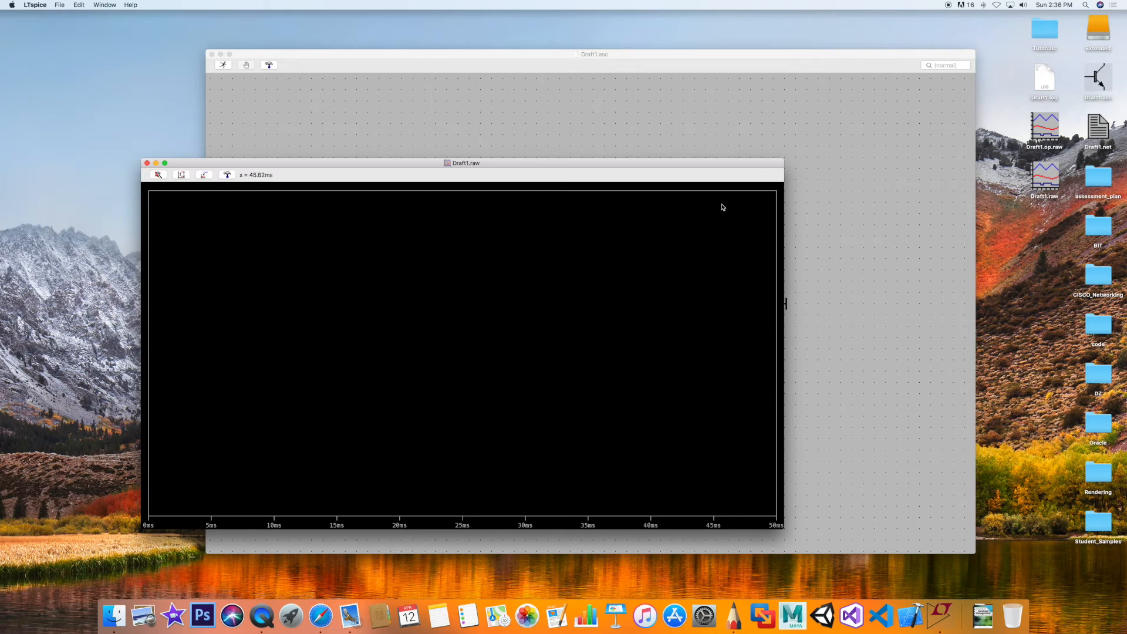
- Plot the source voltage from the wire joining V1 and R1, and reposition the waveform window over the schematic
{"action": "left_click", "coordinate": [637, 132]}
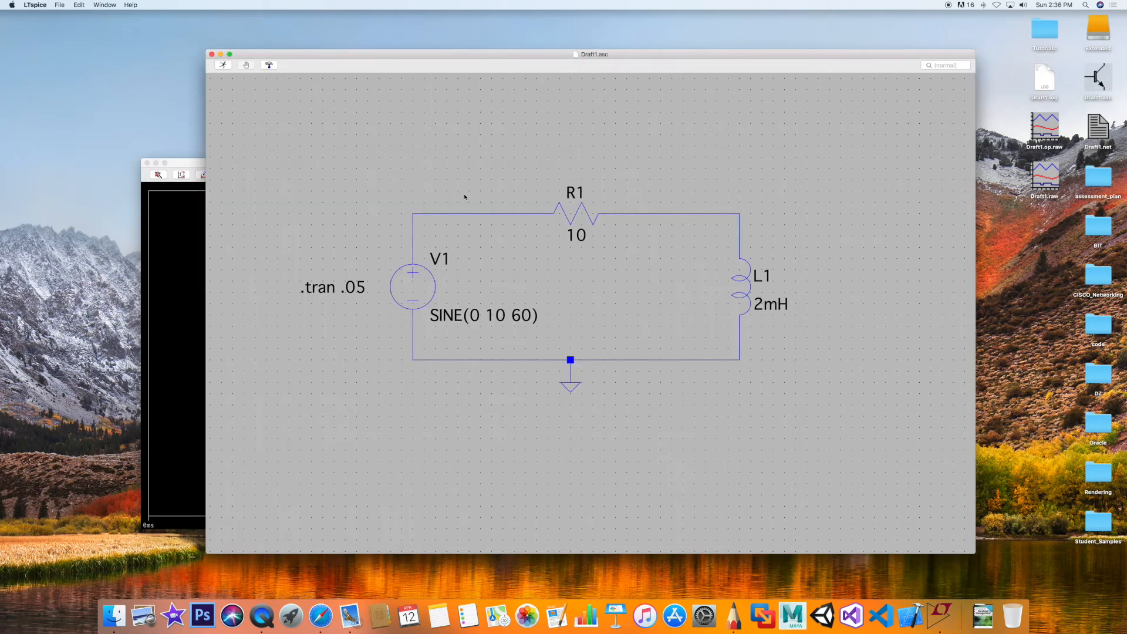
{"action": "left_click", "coordinate": [417, 210]}
{"action": "left_click_drag", "start_coordinate": [199, 164], "coordinate": [288, 129]}
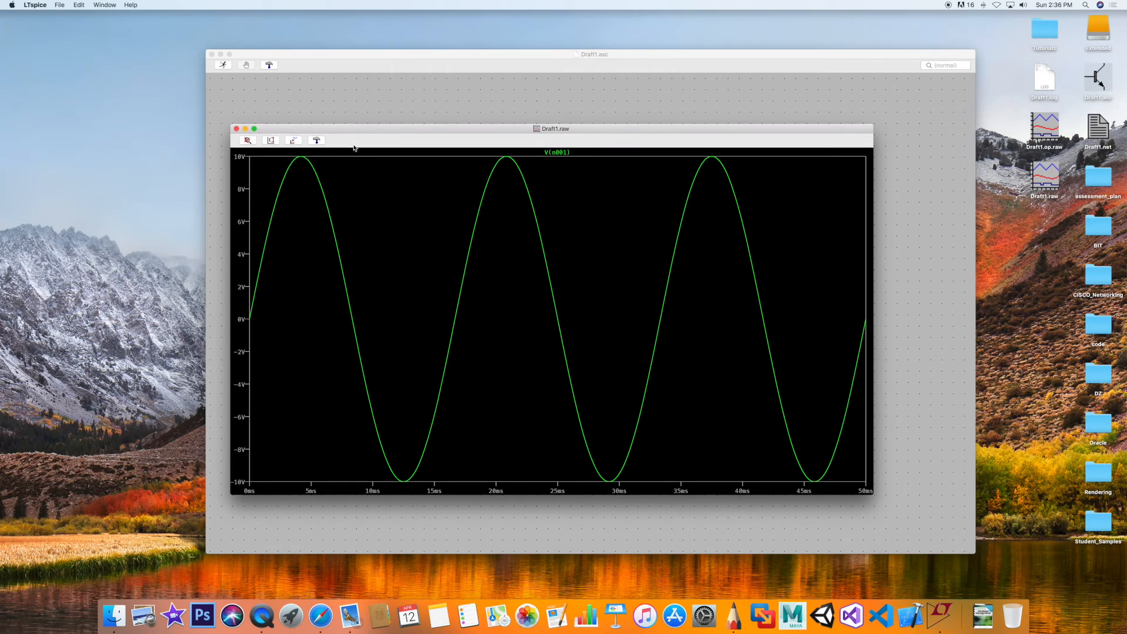
- Turn on the grid in the waveform plot
{"action": "right_click", "coordinate": [370, 171]}
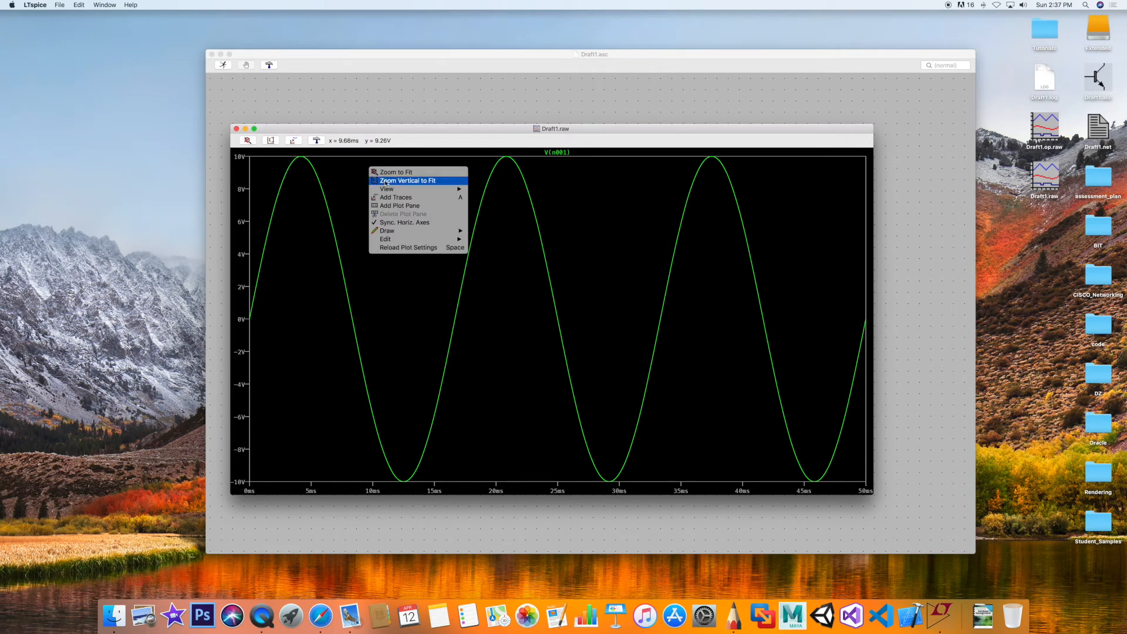
{"action": "mouse_move", "coordinate": [396, 190]}
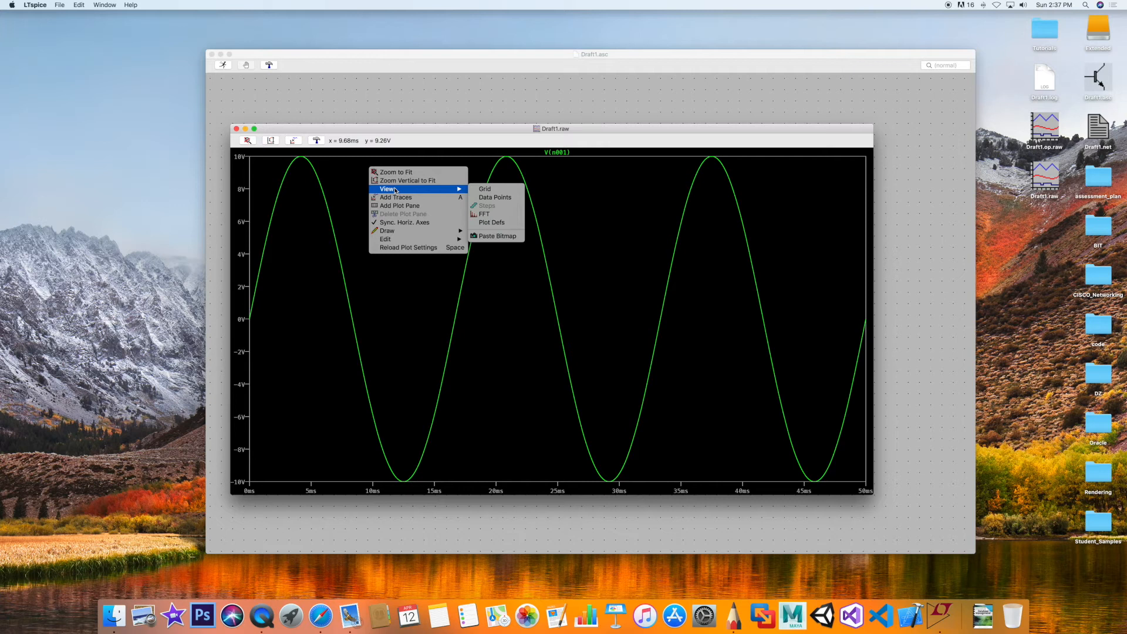
{"action": "left_click", "coordinate": [491, 191]}
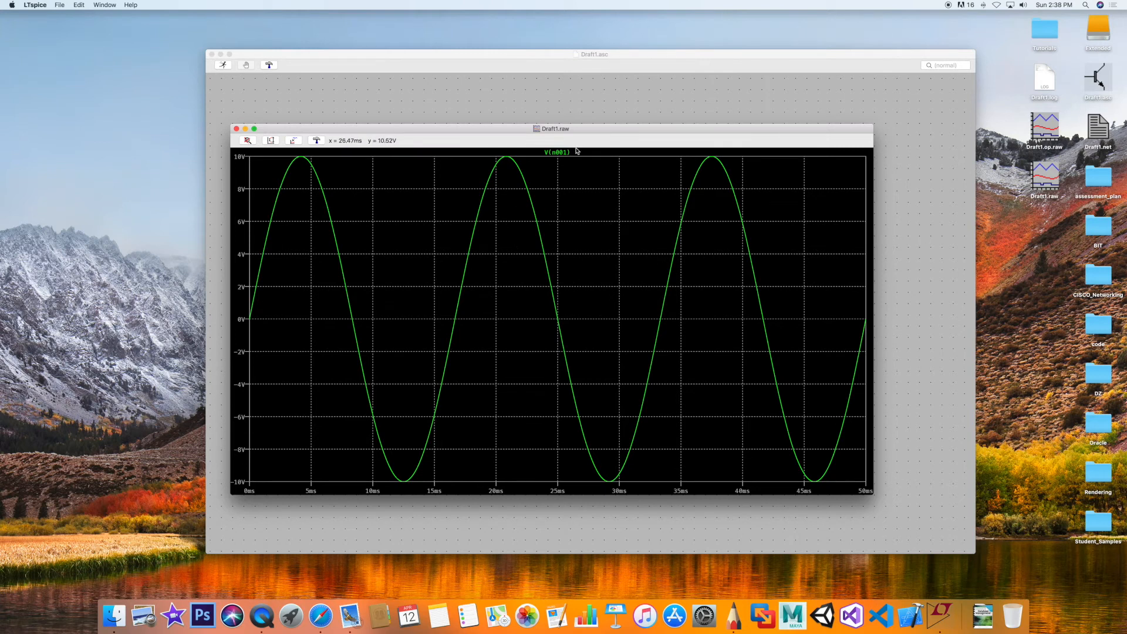
- Add the voltage of the node between R1 and L1 to the plot and bring the waveform window forward
{"action": "left_click_drag", "start_coordinate": [615, 131], "coordinate": [488, 133]}
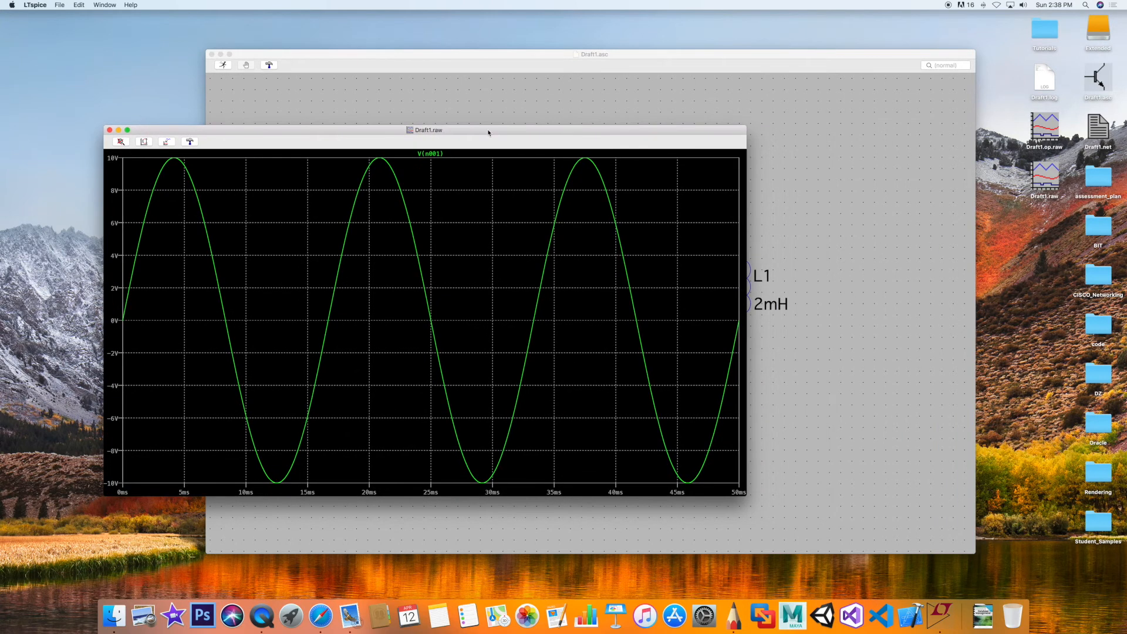
{"action": "left_click", "coordinate": [787, 174]}
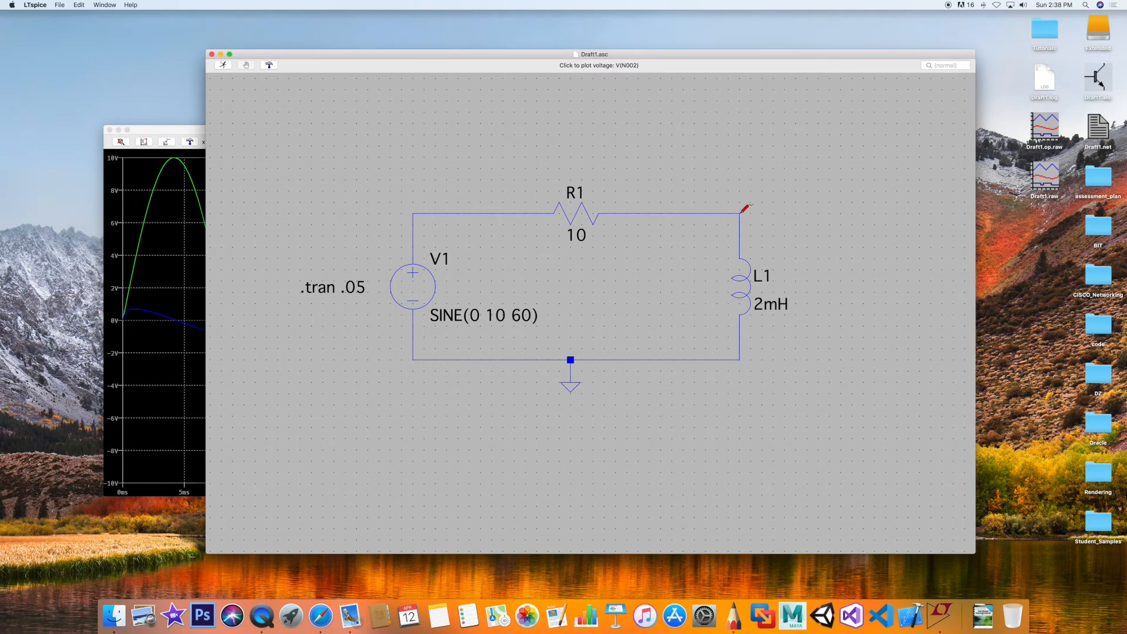
{"action": "left_click", "coordinate": [191, 131]}
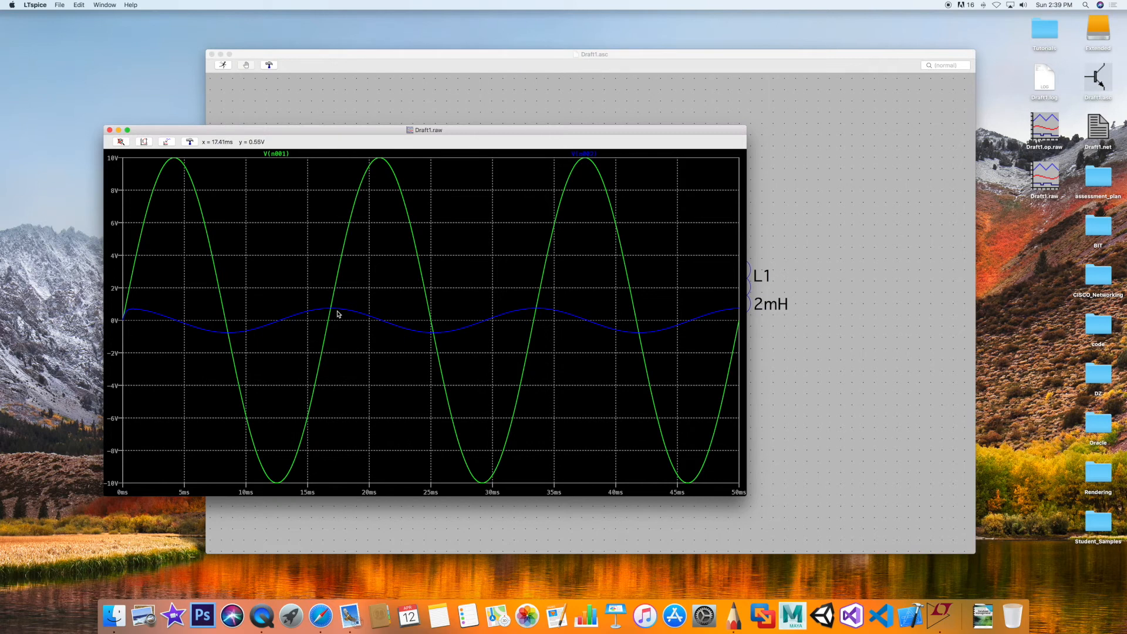
{"action": "right_click", "coordinate": [338, 313]}
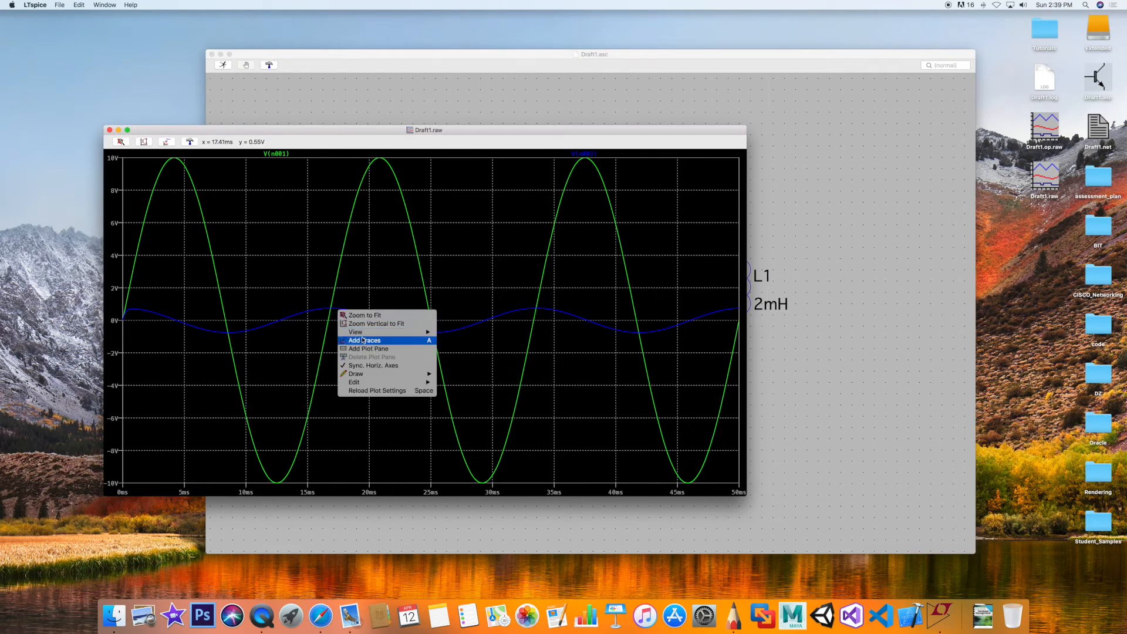
{"action": "mouse_move", "coordinate": [362, 334]}
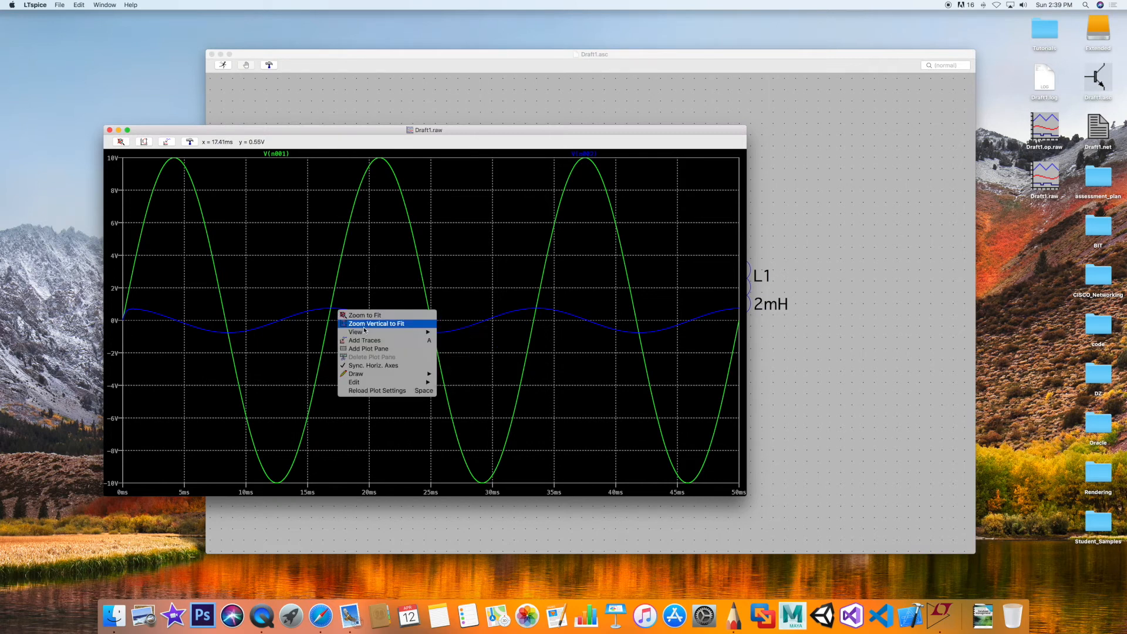
{"action": "left_click", "coordinate": [364, 324]}
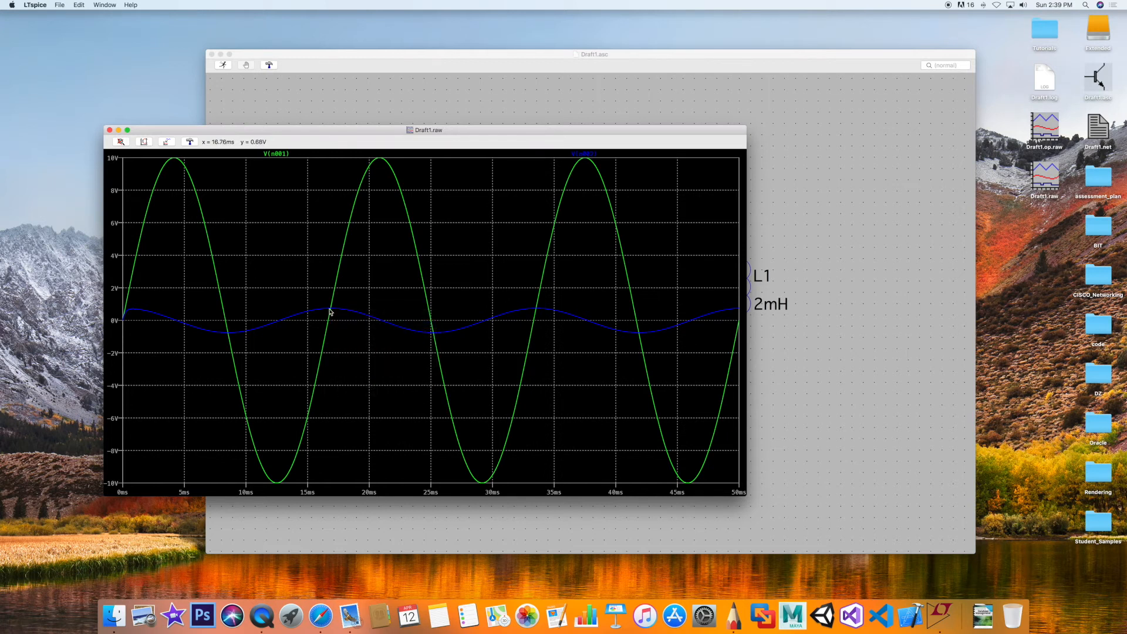
{"action": "right_click", "coordinate": [330, 311]}
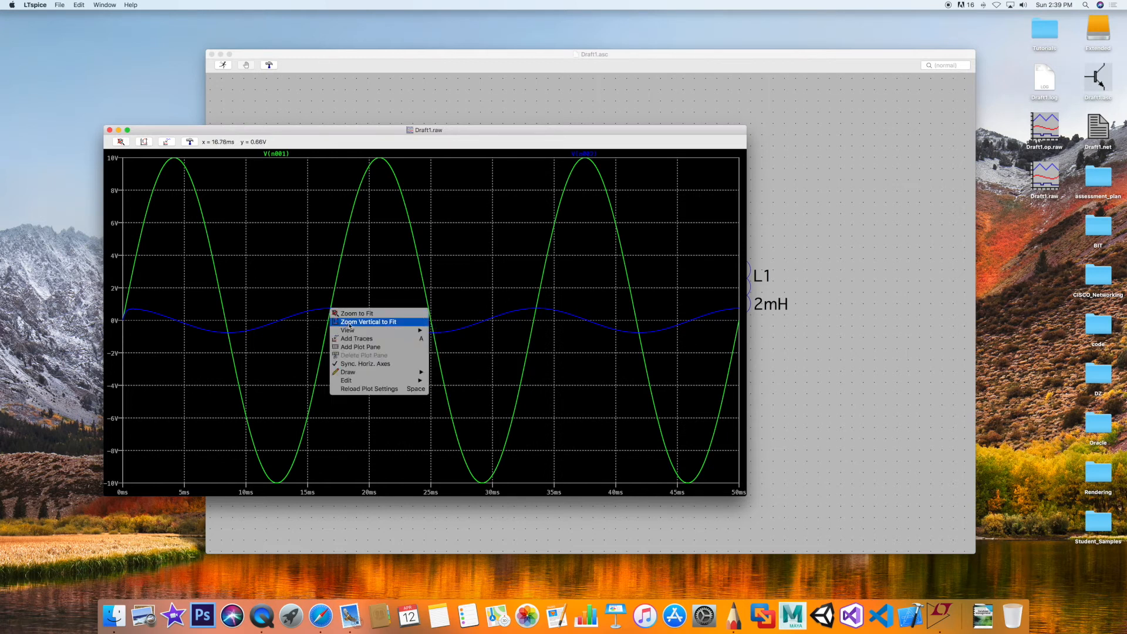
{"action": "mouse_move", "coordinate": [354, 332]}
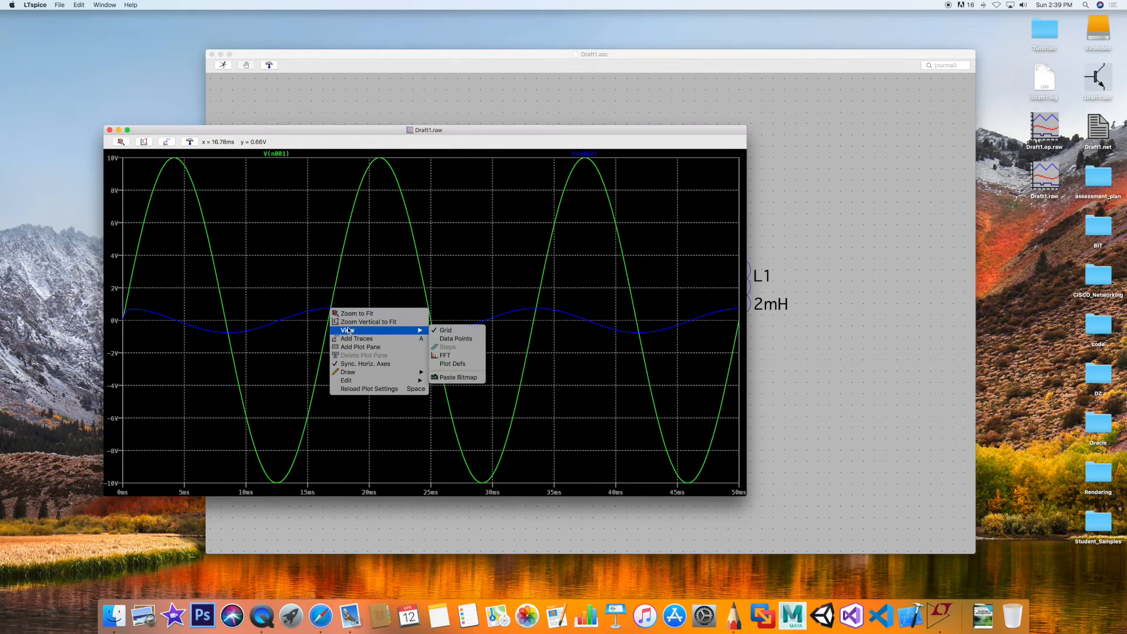
{"action": "left_click", "coordinate": [348, 315]}
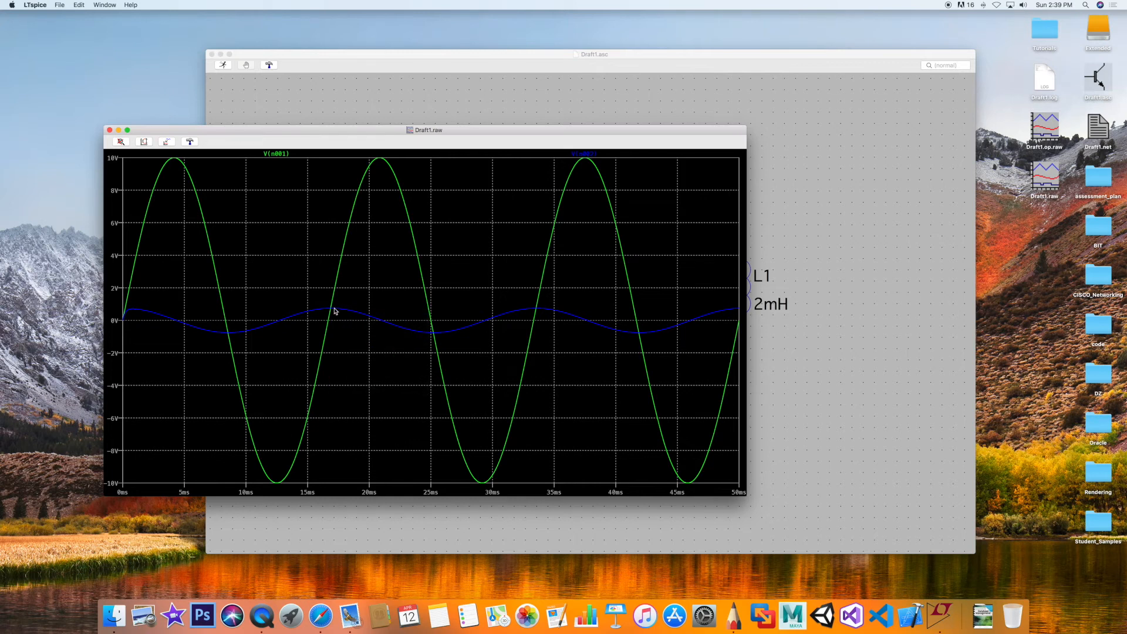
- Zoom in on the crossing of the two traces near 17 ms to read the inductor voltage, then fit the whole plot again
{"action": "left_click_drag", "start_coordinate": [335, 313], "coordinate": [322, 305]}
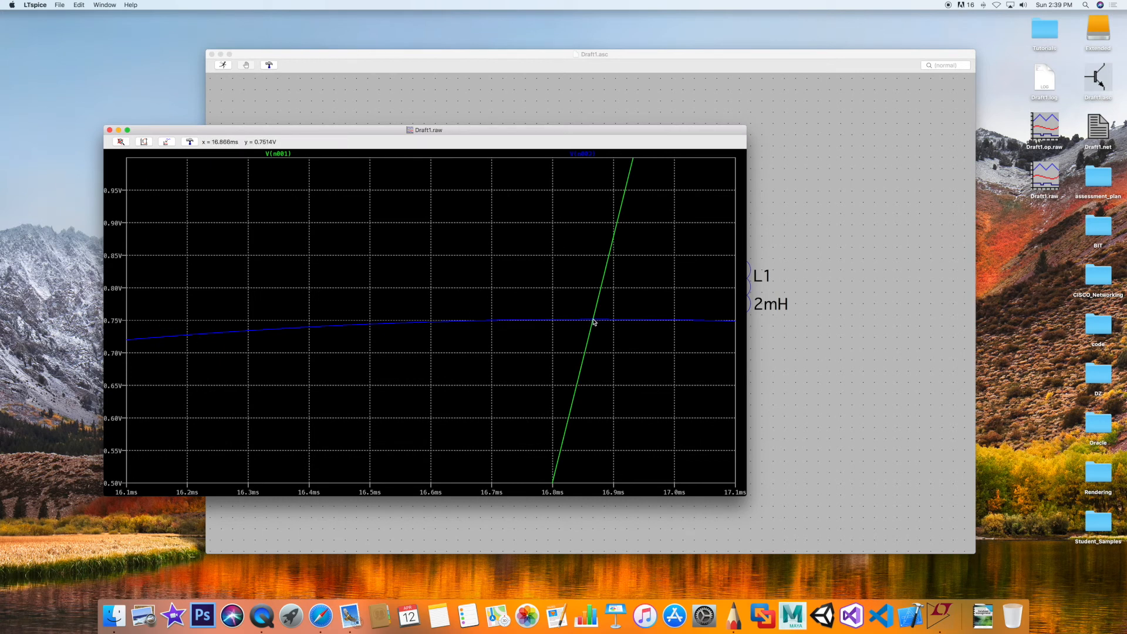
{"action": "right_click", "coordinate": [530, 324]}
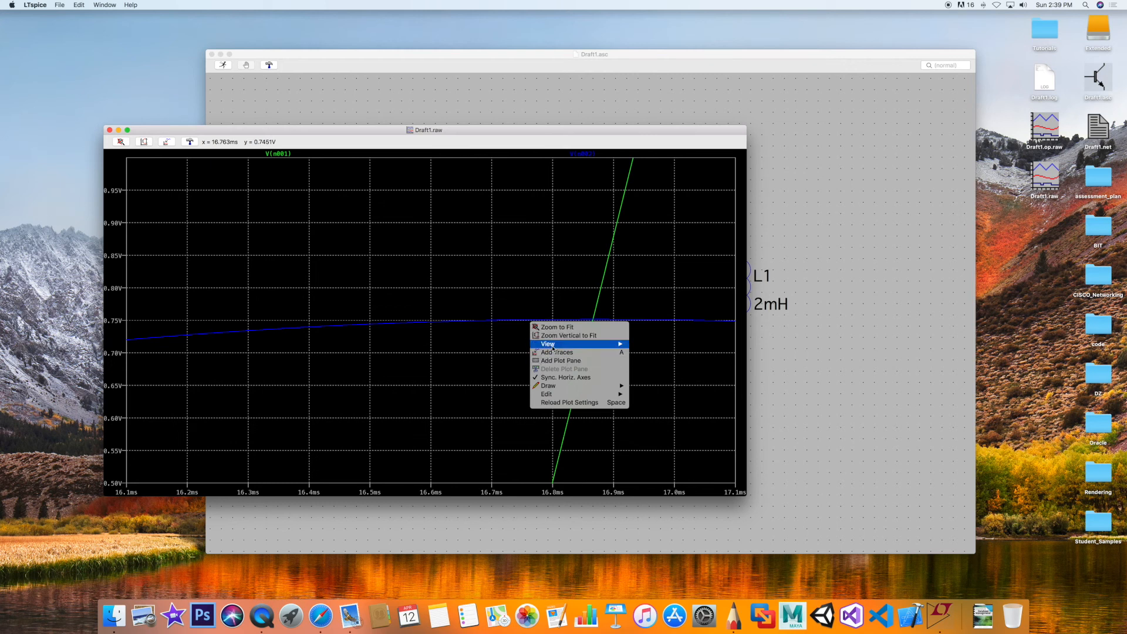
{"action": "left_click", "coordinate": [555, 330]}
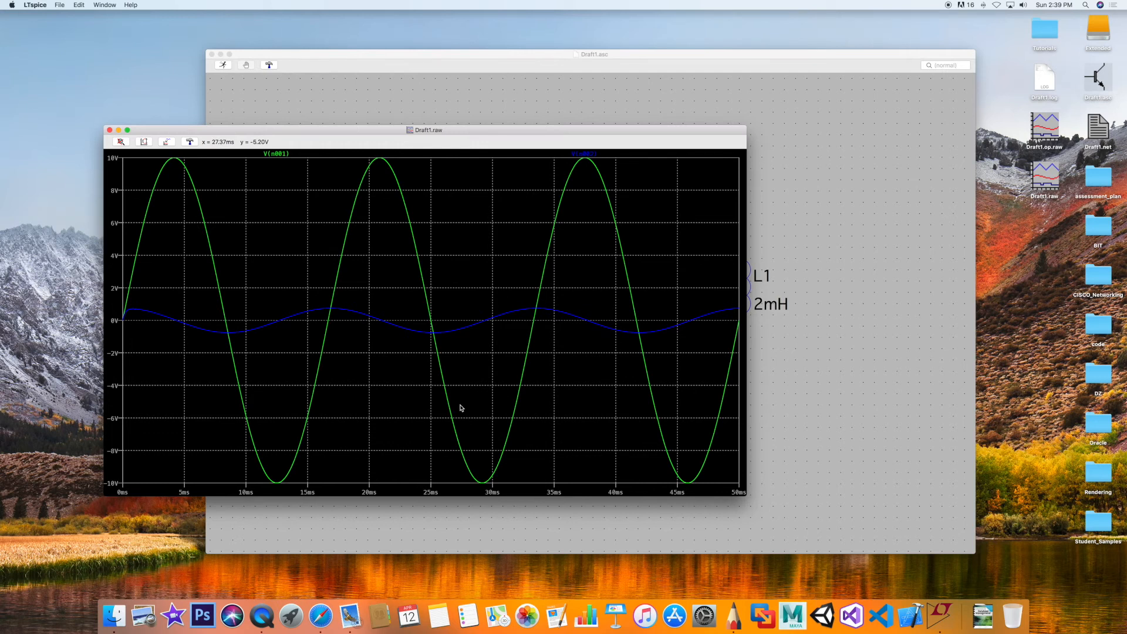
- Close the waveform window and change the V1 source value to SINE(0 10 600)
{"action": "left_click", "coordinate": [110, 130]}
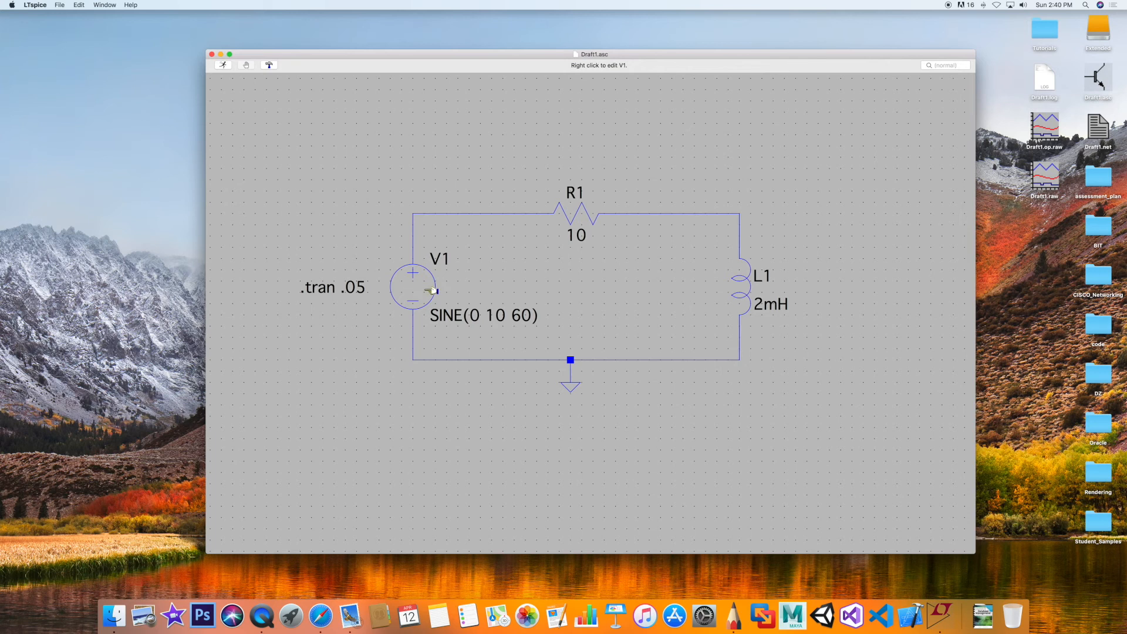
{"action": "right_click", "coordinate": [483, 318]}
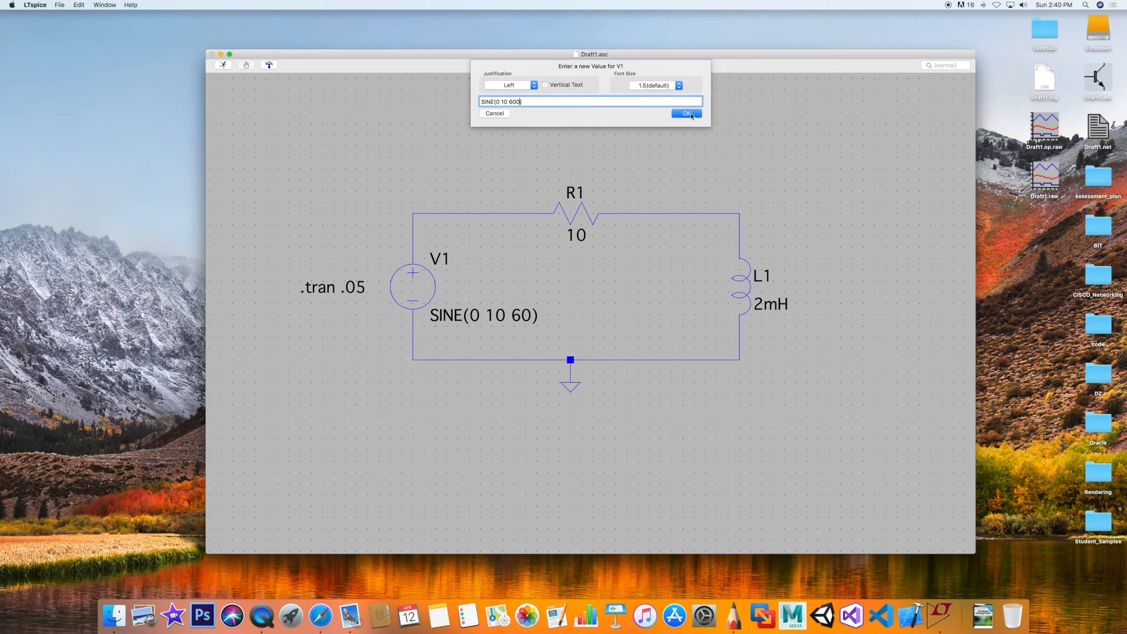
{"action": "left_click", "coordinate": [686, 113]}
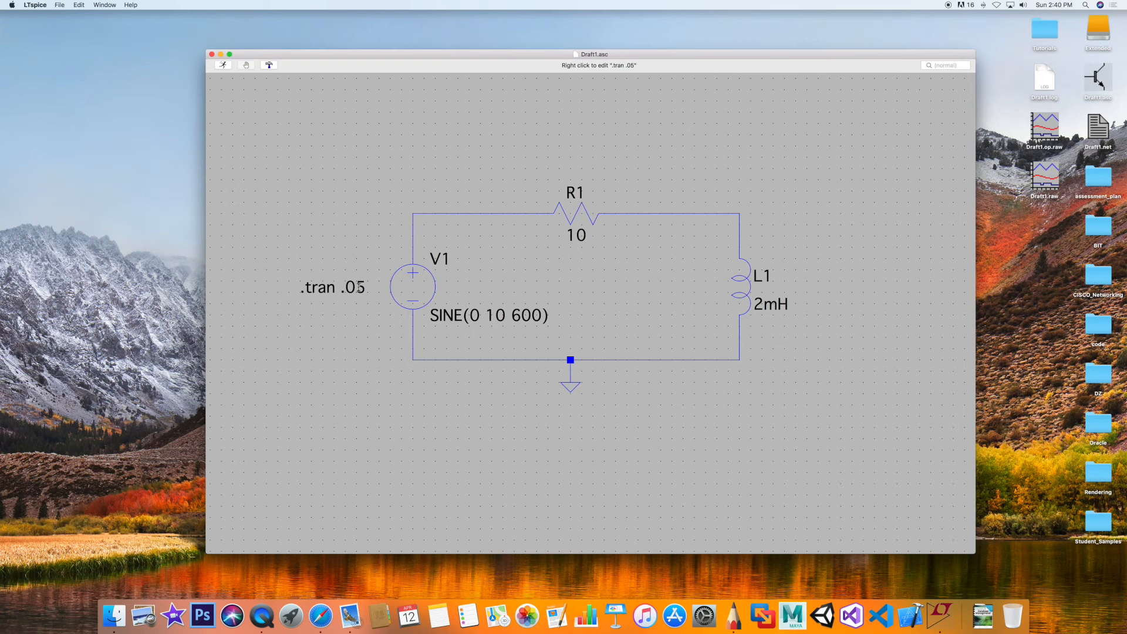
- Change the transient analysis directive to .tran .005
{"action": "right_click", "coordinate": [359, 287]}
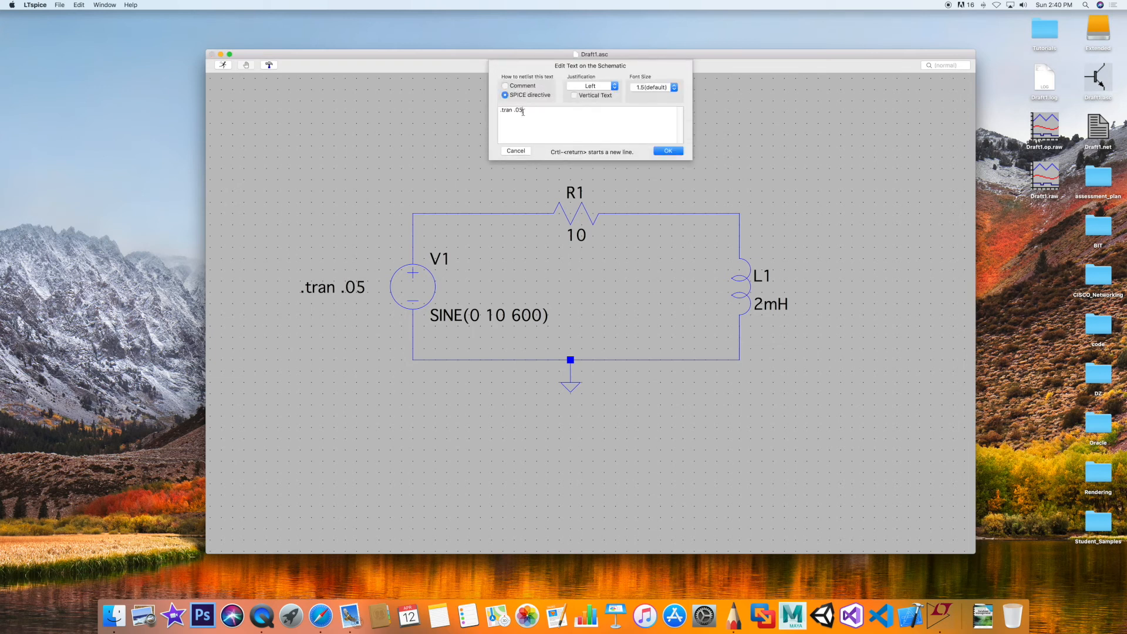
{"action": "type", "text": "0"}
{"action": "left_click", "coordinate": [668, 151]}
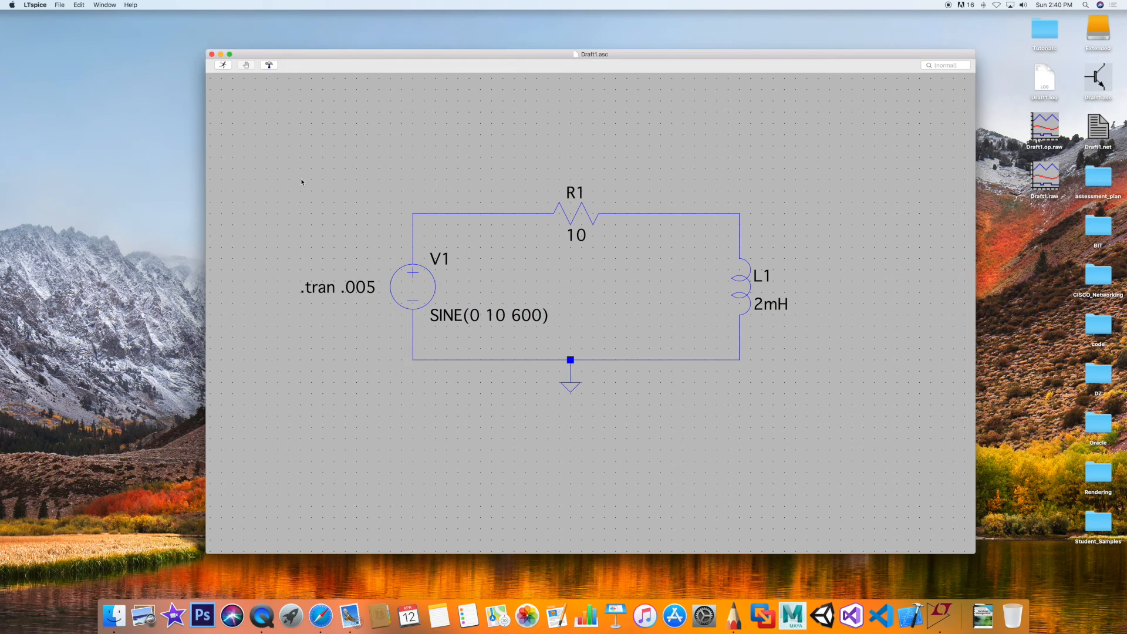
- Run the simulation and enlarge the waveform window over the schematic
{"action": "left_click", "coordinate": [223, 65]}
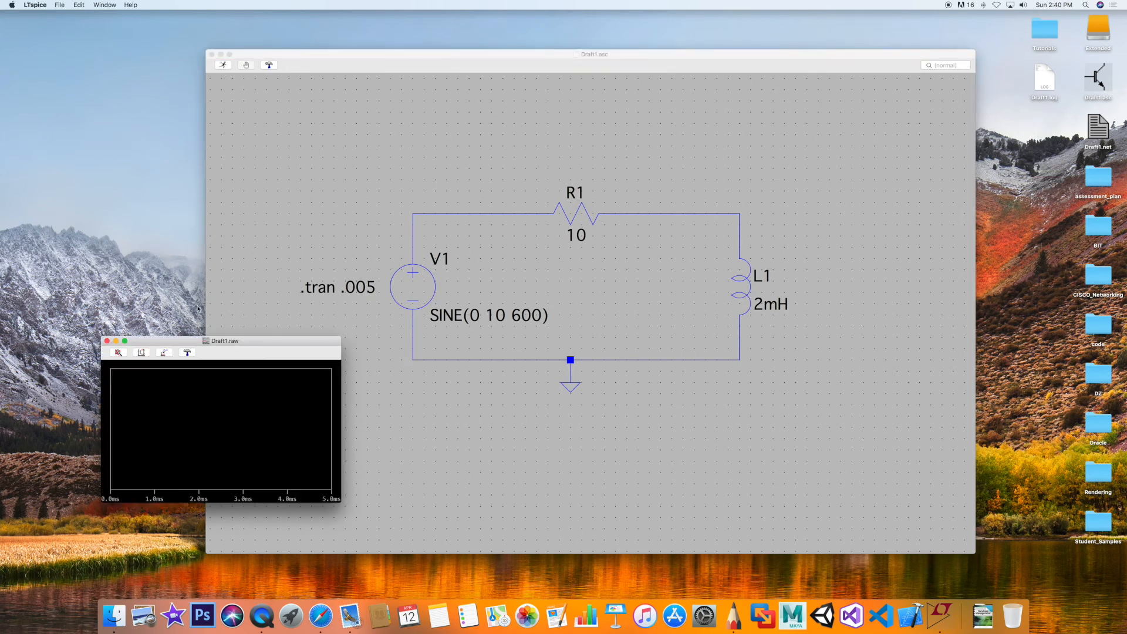
{"action": "left_click_drag", "start_coordinate": [253, 342], "coordinate": [311, 170]}
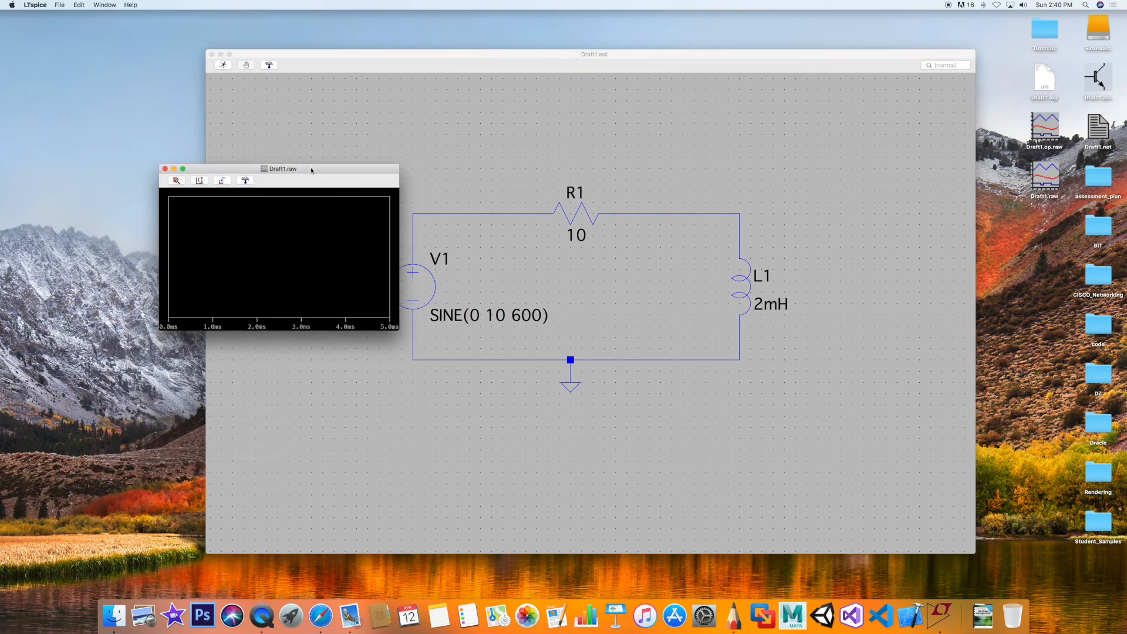
{"action": "left_click_drag", "start_coordinate": [397, 329], "coordinate": [731, 482]}
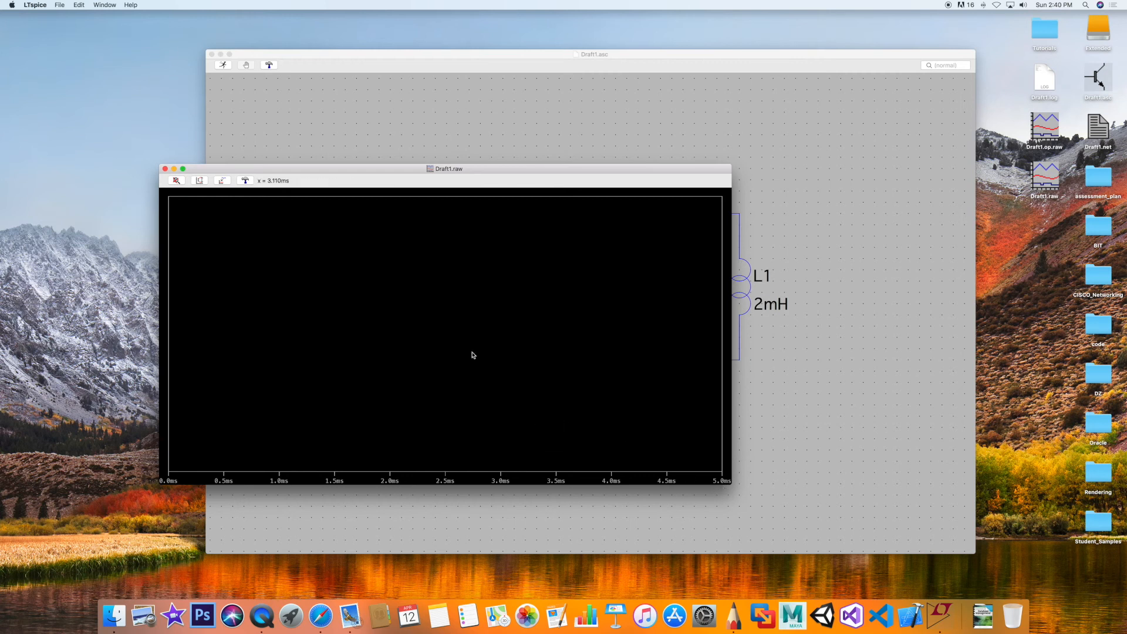
- Show the grid in the empty waveform plot
{"action": "right_click", "coordinate": [267, 216]}
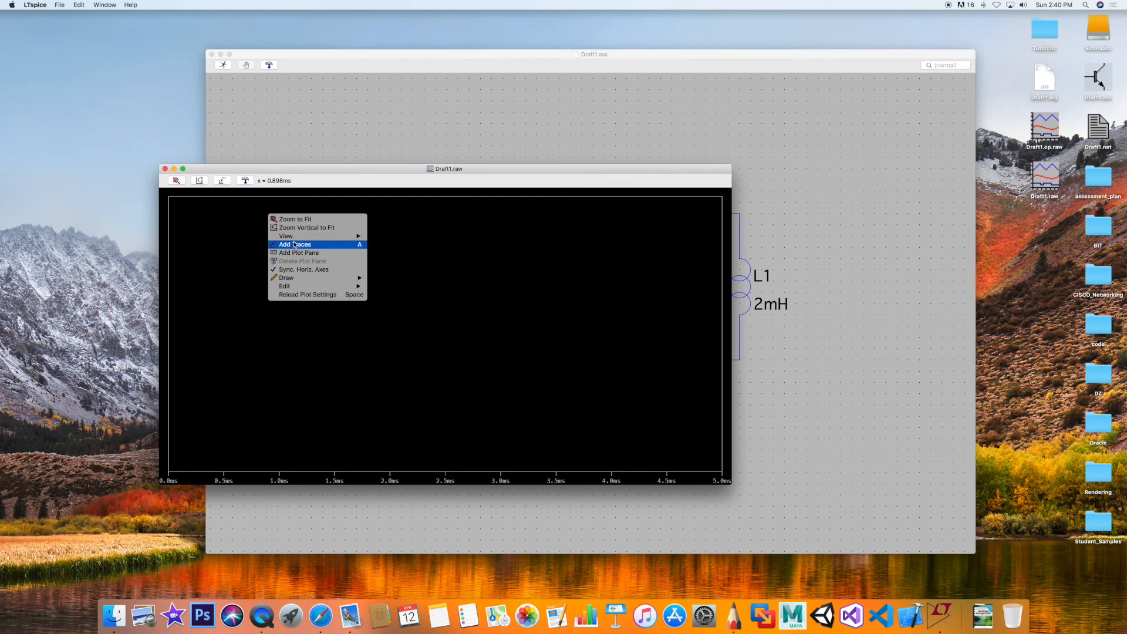
{"action": "mouse_move", "coordinate": [297, 238]}
{"action": "left_click", "coordinate": [411, 242]}
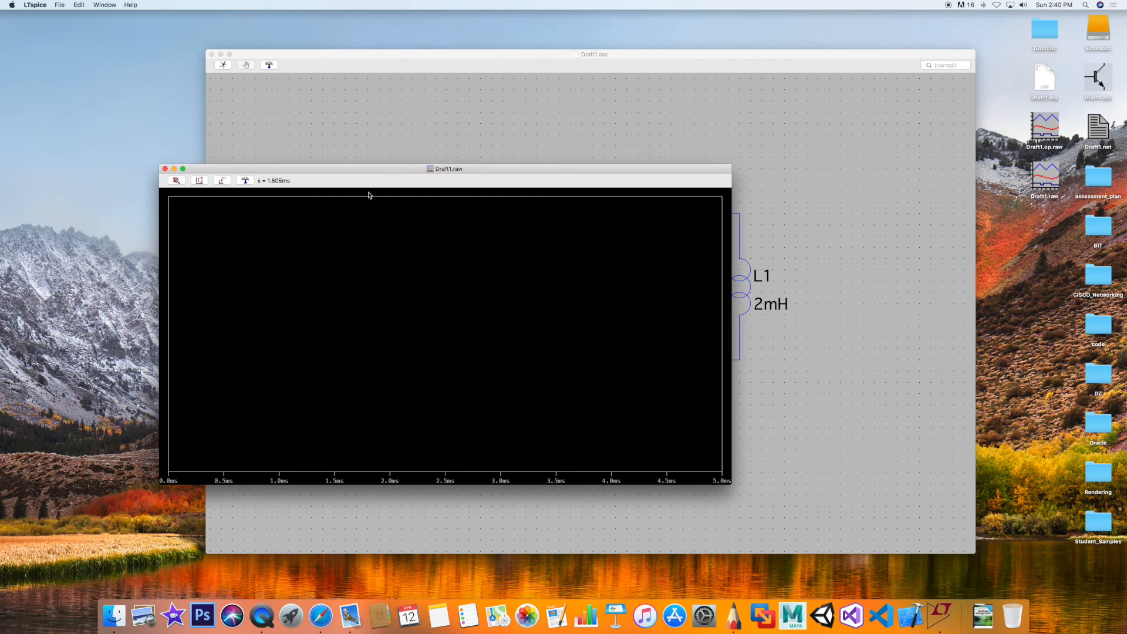
- Plot the voltages of the node between V1 and R1 and the node between R1 and L1, then bring the waveform window forward
{"action": "left_click", "coordinate": [389, 152]}
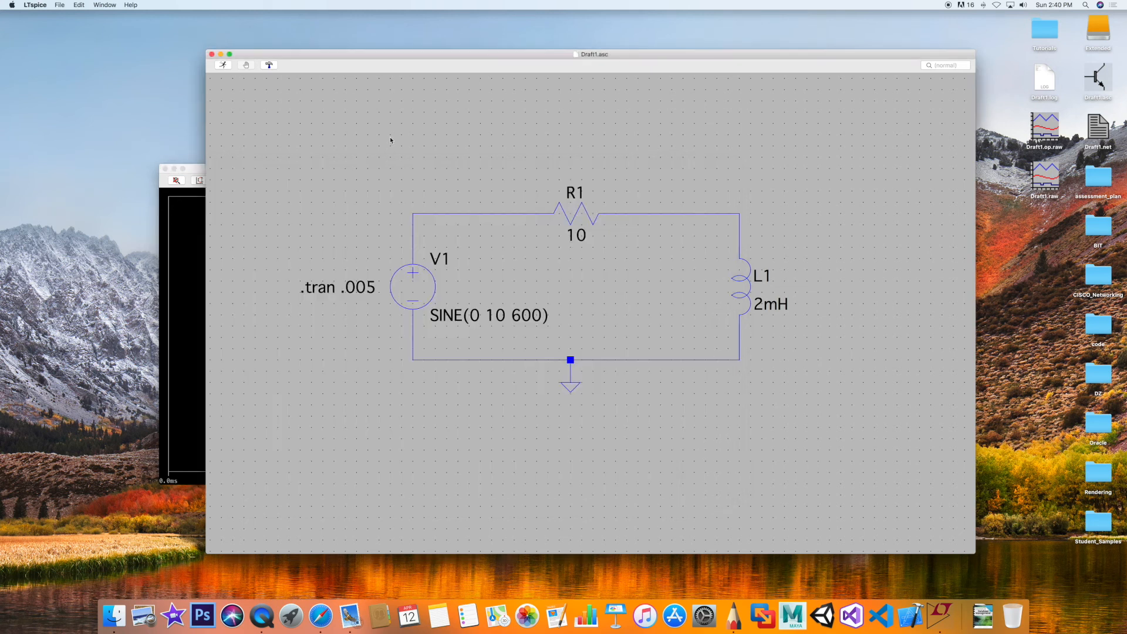
{"action": "left_click", "coordinate": [418, 211]}
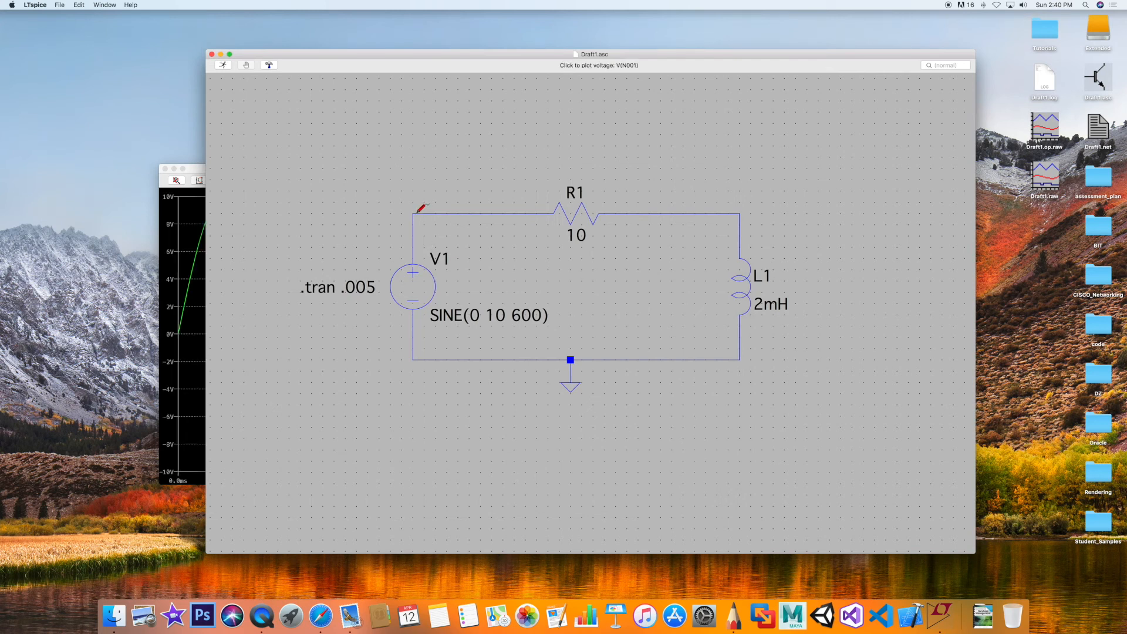
{"action": "left_click", "coordinate": [196, 170]}
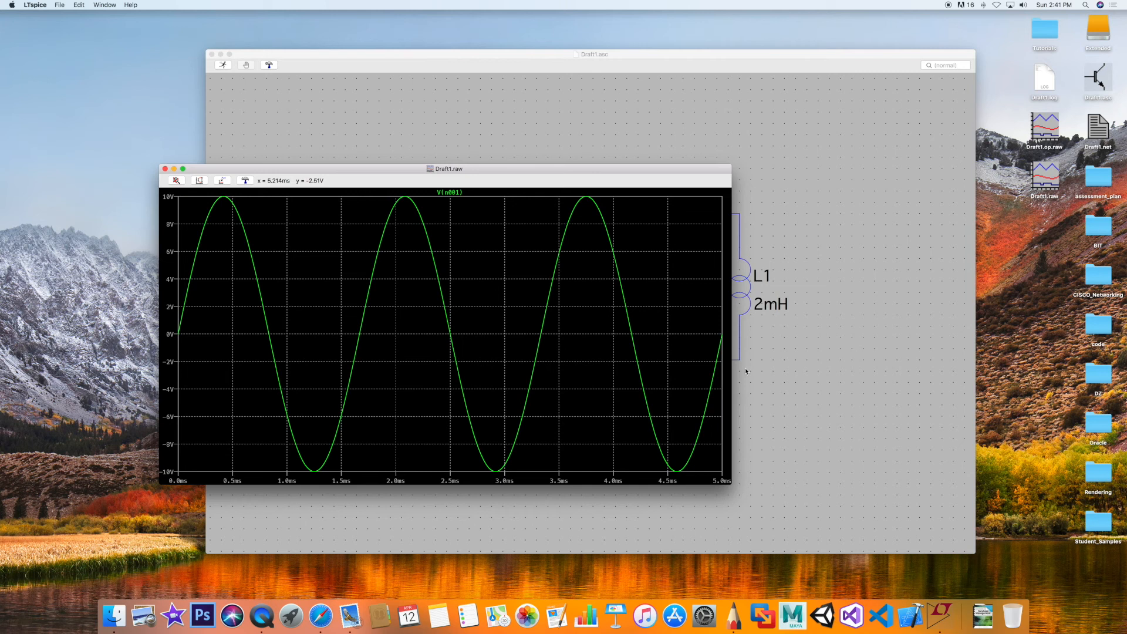
{"action": "left_click", "coordinate": [750, 219]}
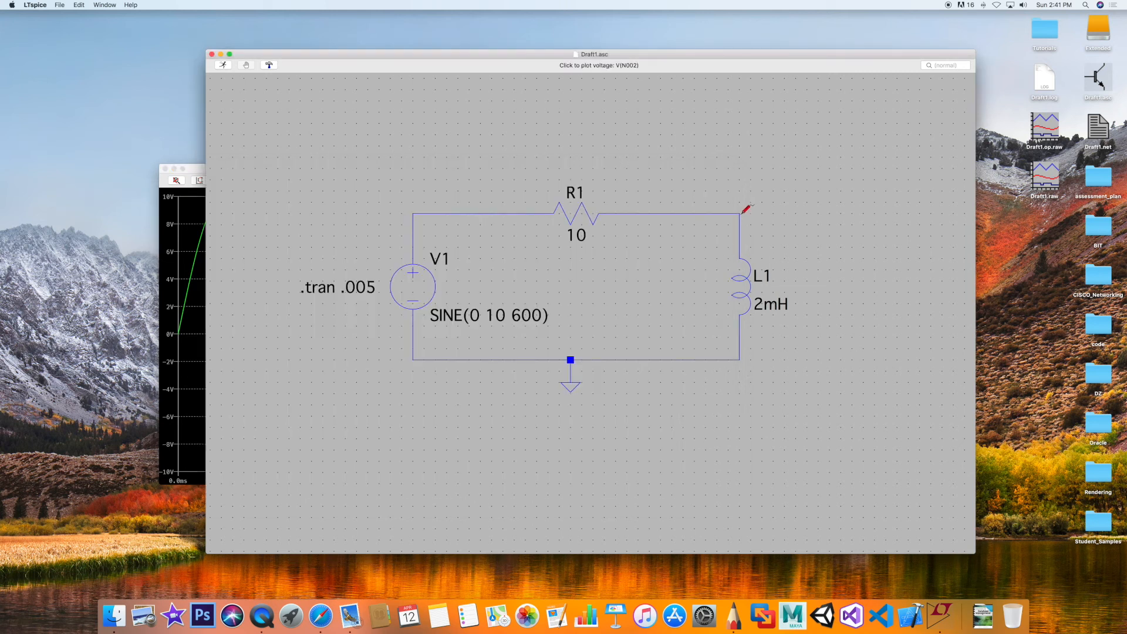
{"action": "left_click", "coordinate": [740, 212]}
{"action": "left_click", "coordinate": [193, 170]}
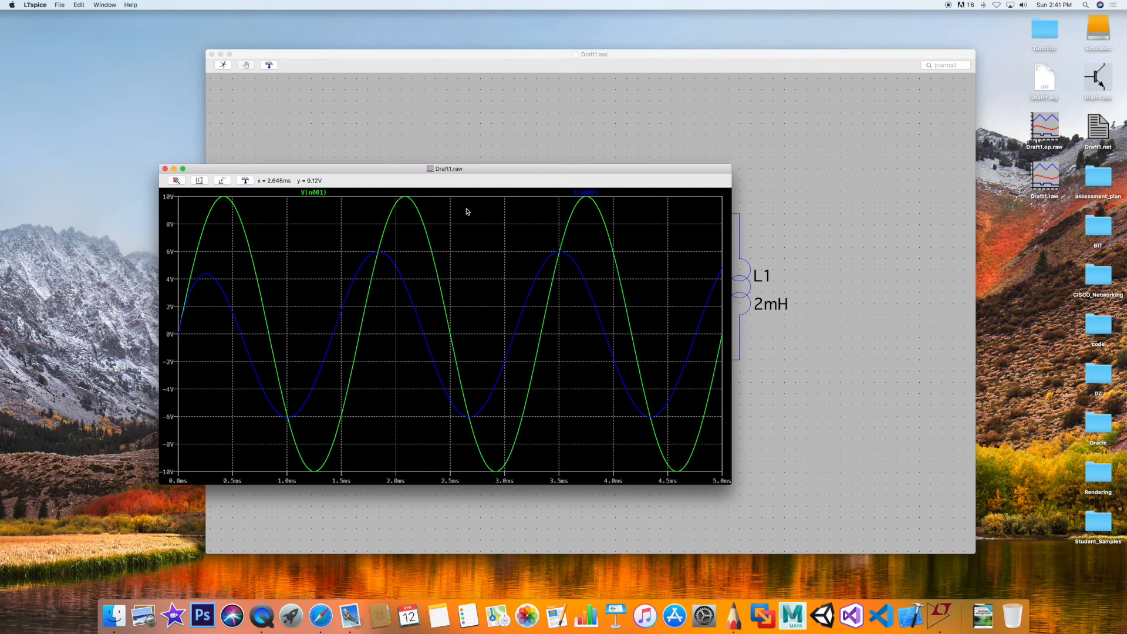
- Close the waveform window and set the V1 source value to SINE(0 10 6k)
{"action": "left_click_drag", "start_coordinate": [488, 169], "coordinate": [558, 173]}
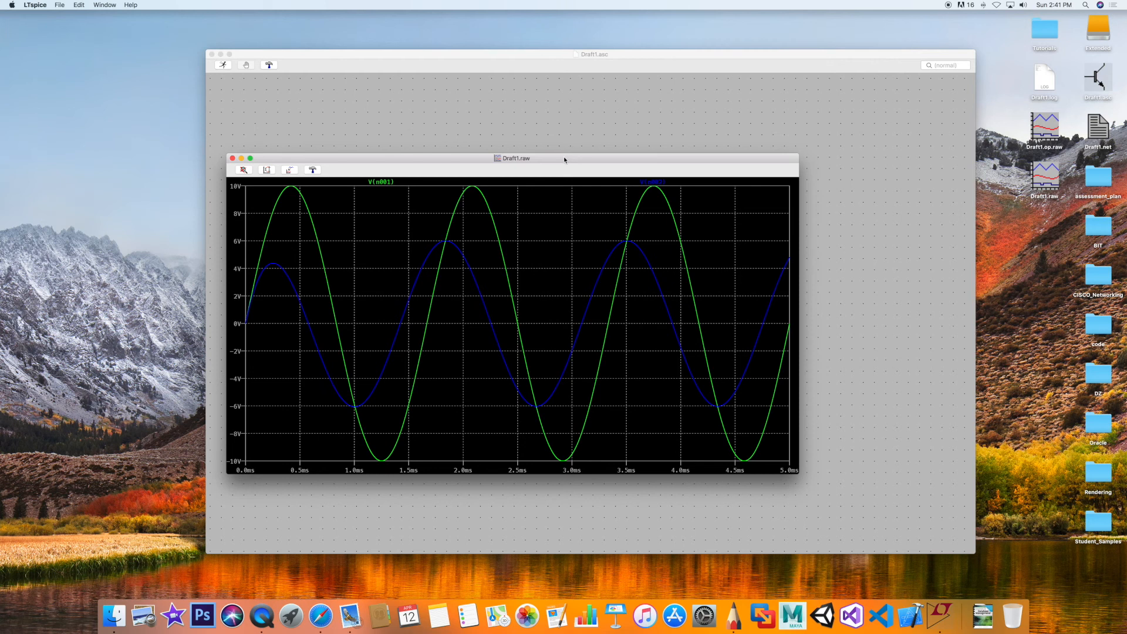
{"action": "left_click", "coordinate": [232, 158]}
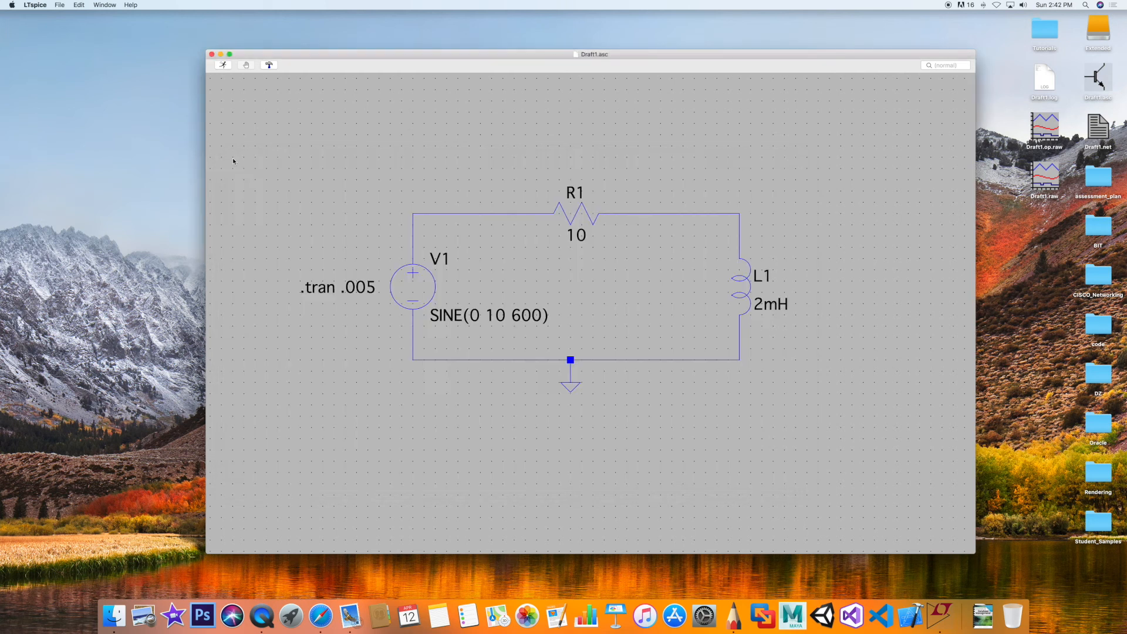
{"action": "right_click", "coordinate": [533, 314]}
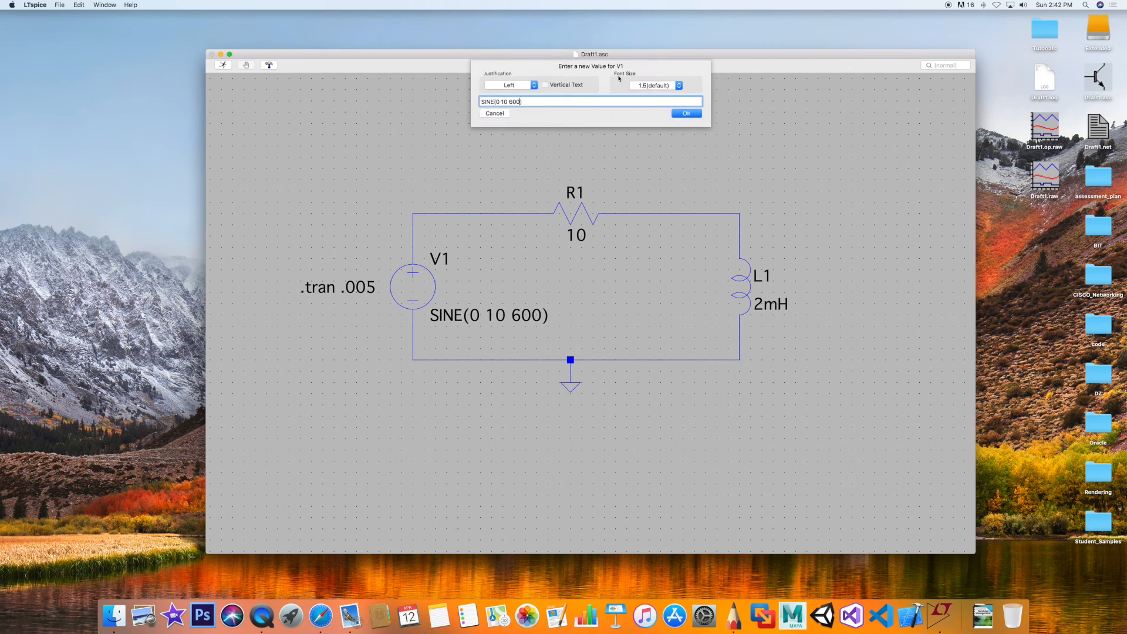
{"action": "key", "text": "BackSpace"}
{"action": "key", "text": "BackSpace"}
{"action": "type", "text": "k"}
{"action": "left_click", "coordinate": [687, 113]}
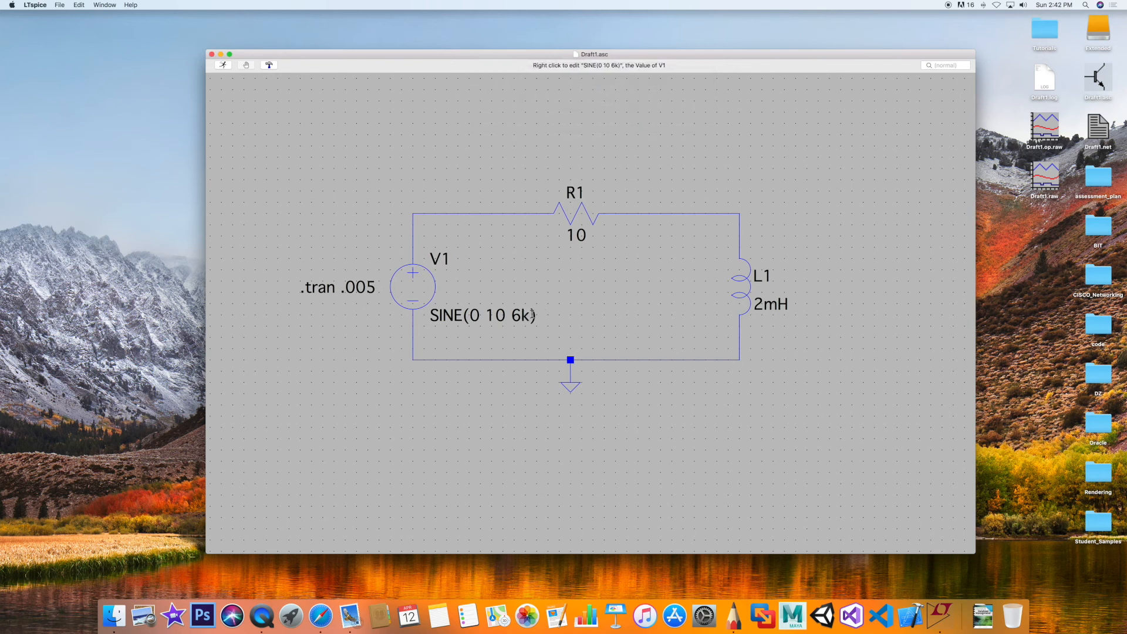
- Change the transient analysis directive to .tran .0005
{"action": "right_click", "coordinate": [367, 287]}
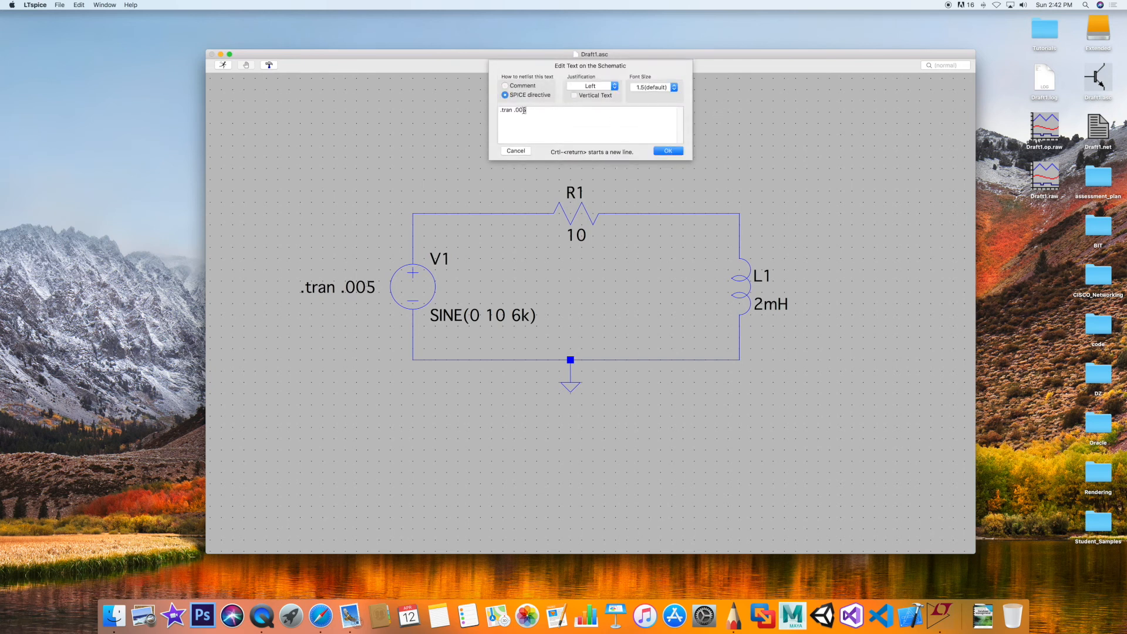
{"action": "type", "text": "0"}
{"action": "left_click", "coordinate": [667, 151]}
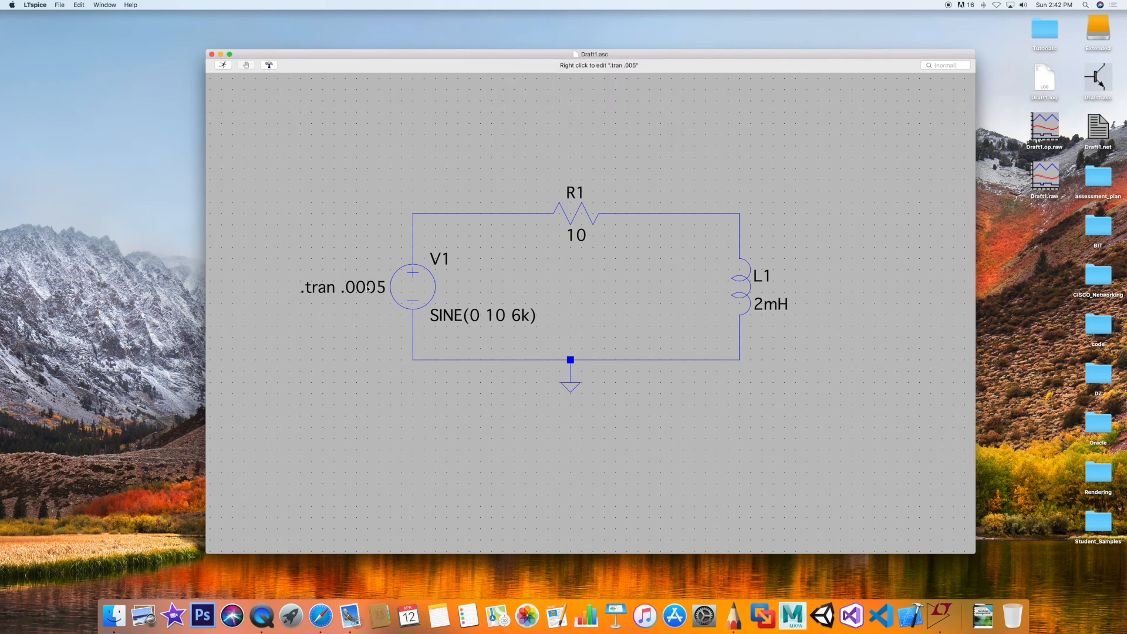
- Run the 6 kHz simulation and enlarge the waveform window, keeping L1 in the schematic uncovered
{"action": "left_click", "coordinate": [223, 65]}
{"action": "left_click_drag", "start_coordinate": [244, 342], "coordinate": [298, 128]}
{"action": "left_click_drag", "start_coordinate": [396, 286], "coordinate": [748, 484]}
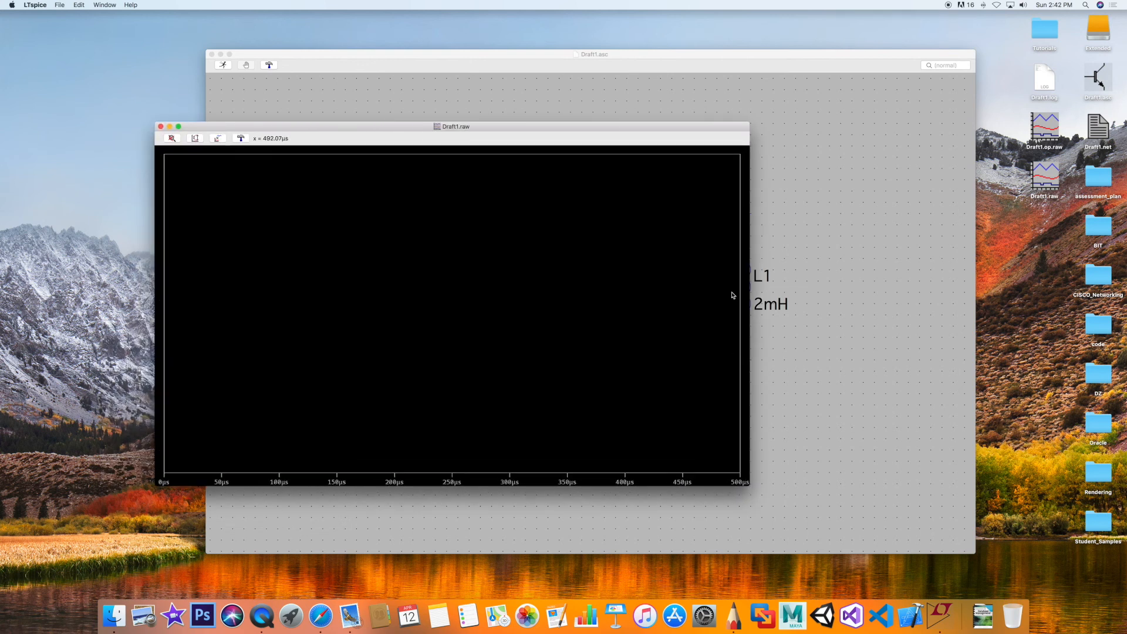
{"action": "left_click_drag", "start_coordinate": [670, 129], "coordinate": [591, 139]}
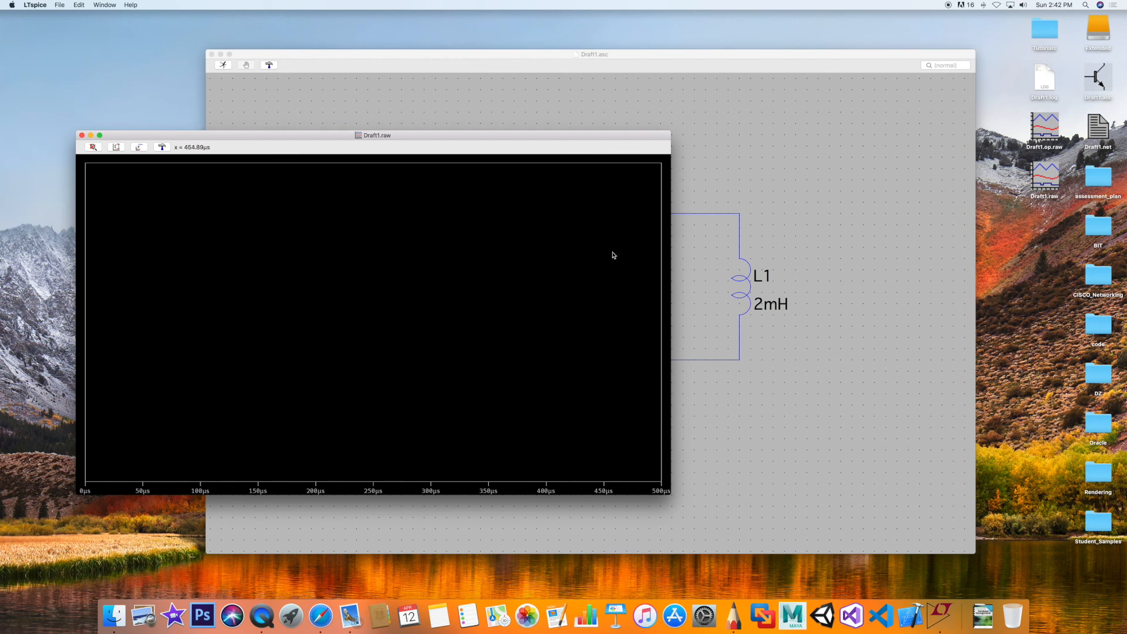
- Plot the V1–R1 and R1–L1 node voltages for the 6 kHz run and bring the waveform window forward
{"action": "left_click", "coordinate": [724, 132]}
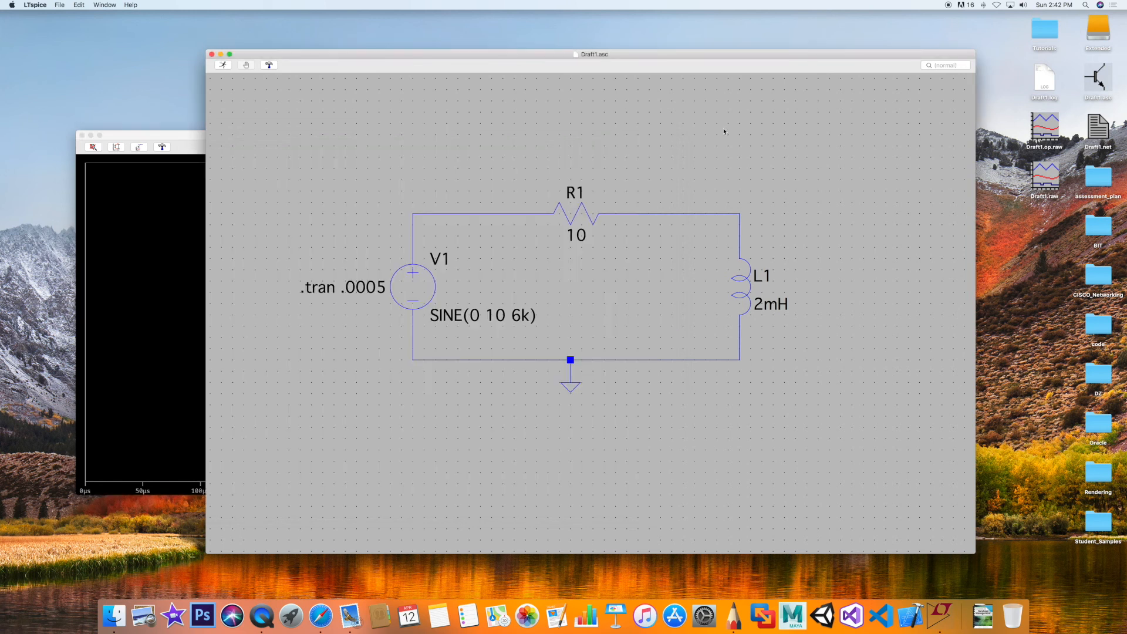
{"action": "left_click", "coordinate": [428, 214]}
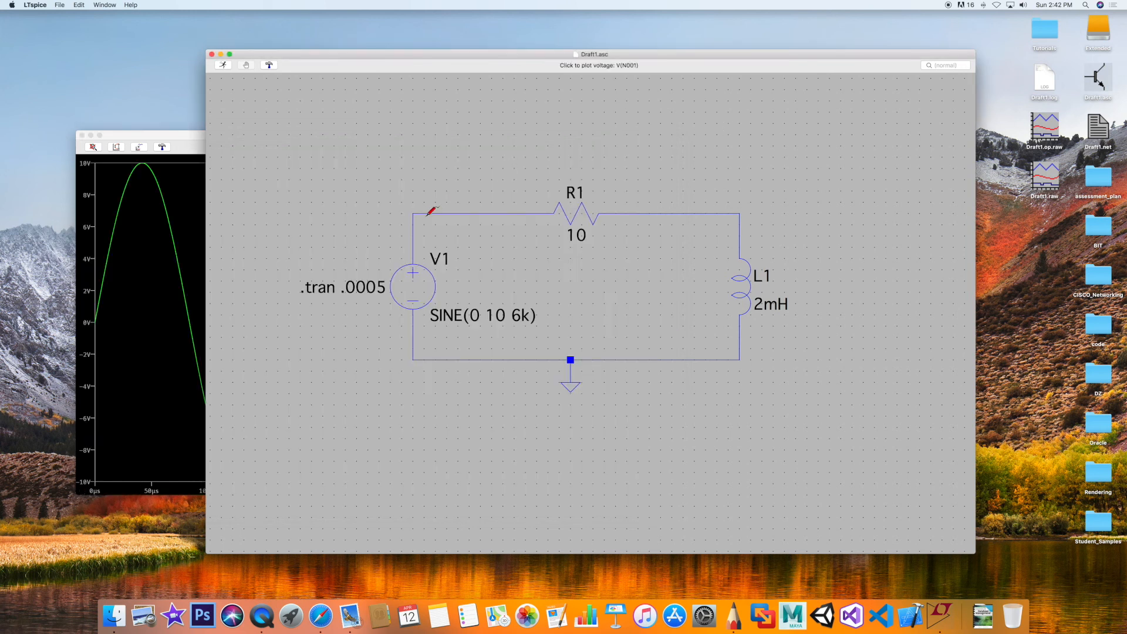
{"action": "left_click", "coordinate": [671, 212]}
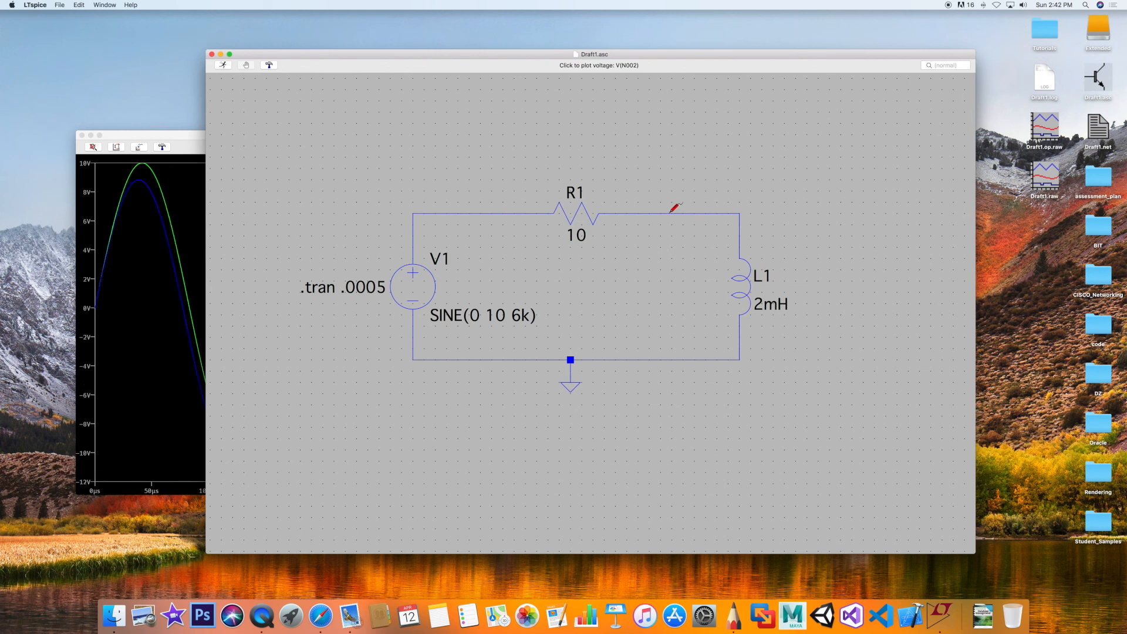
{"action": "left_click", "coordinate": [197, 136]}
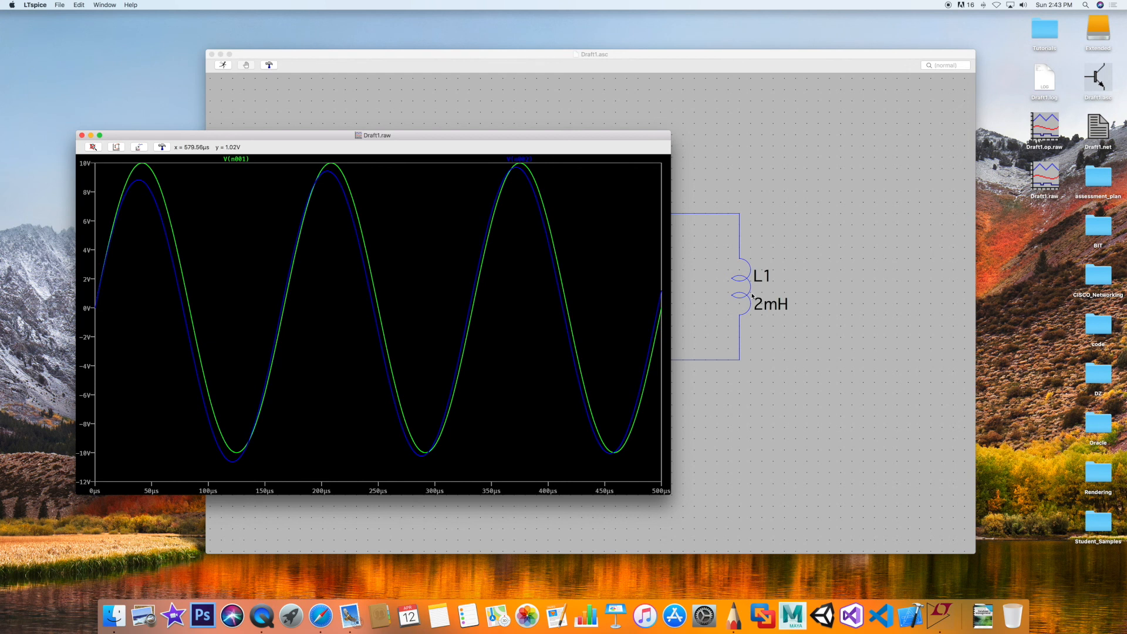
- Return to the schematic and set the V1 source value to SINE(0 10 60k)
{"action": "left_click", "coordinate": [774, 216]}
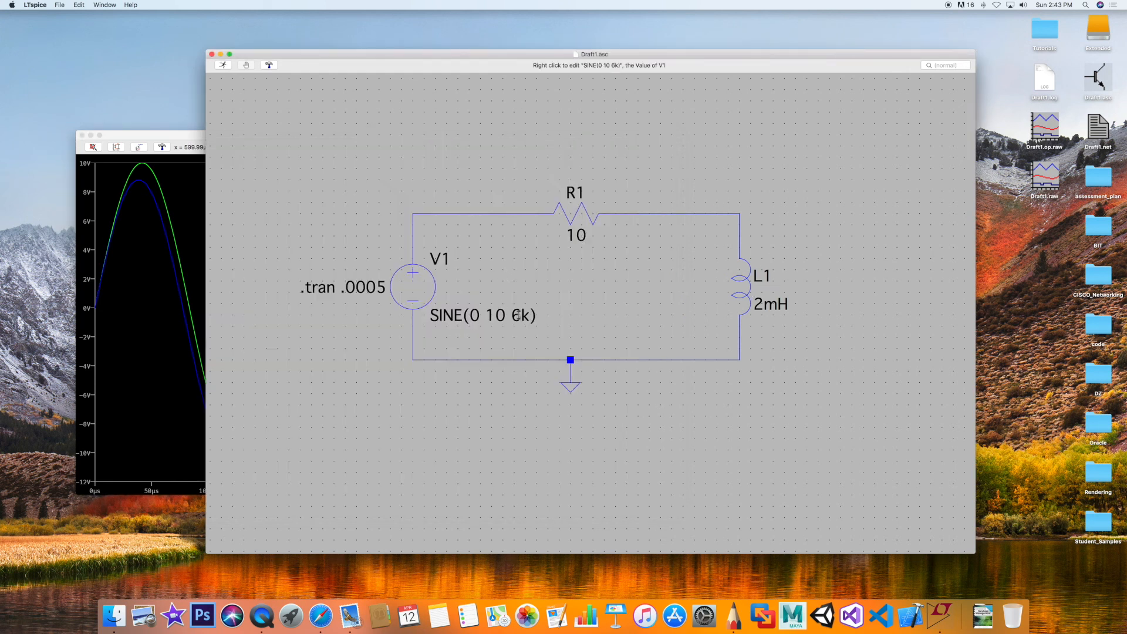
{"action": "right_click", "coordinate": [517, 315]}
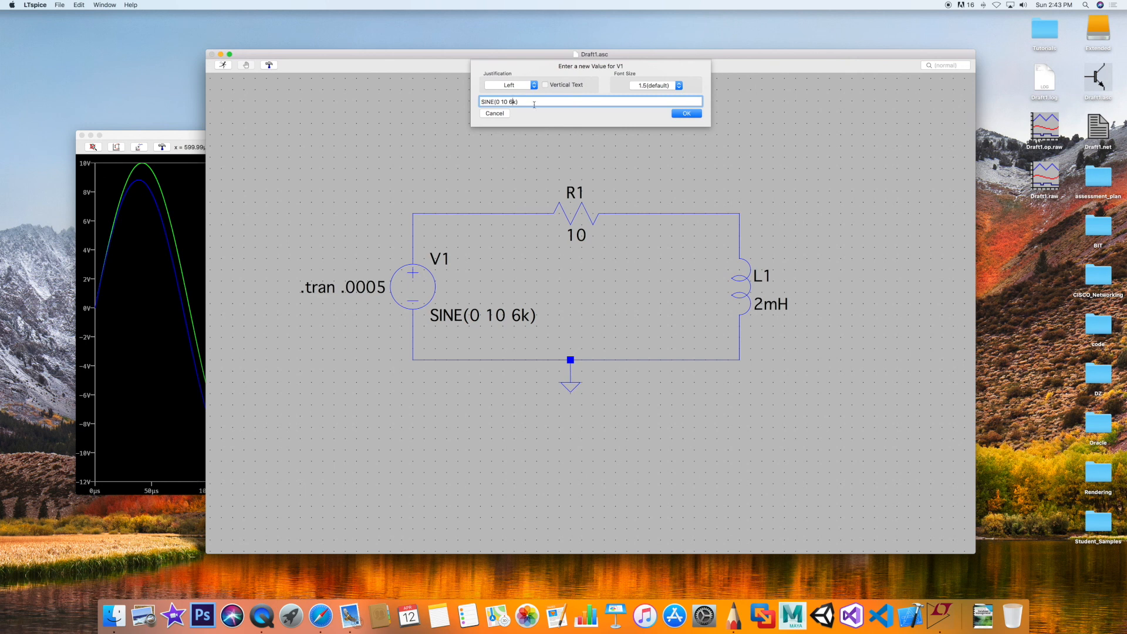
{"action": "type", "text": "0"}
{"action": "left_click", "coordinate": [681, 114]}
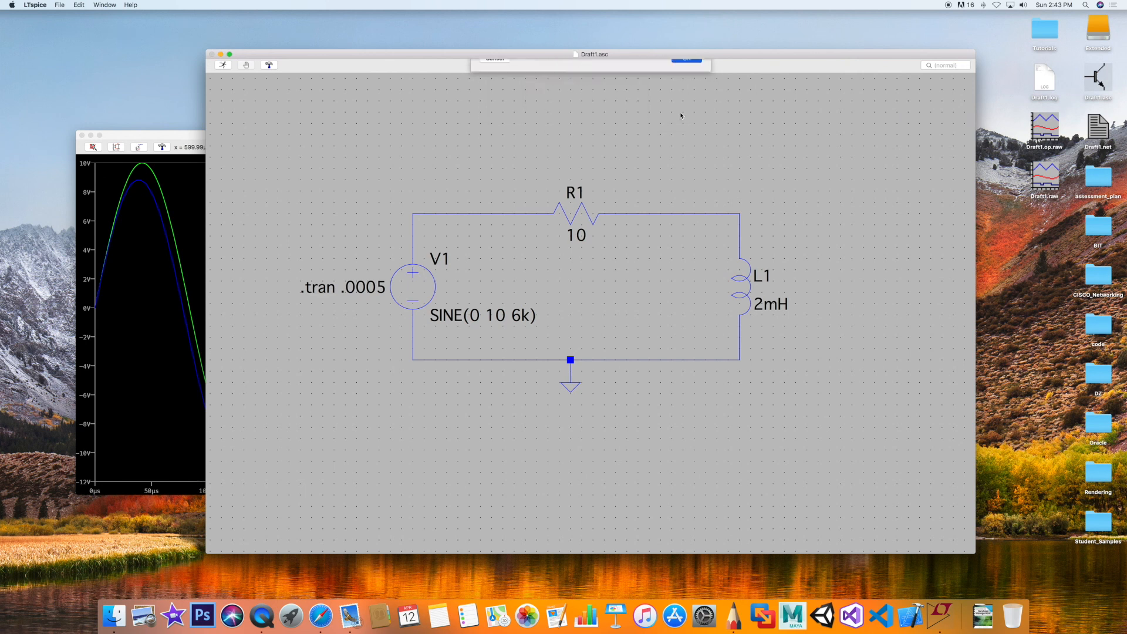
- Change the transient analysis directive to .tran .00005
{"action": "right_click", "coordinate": [365, 285]}
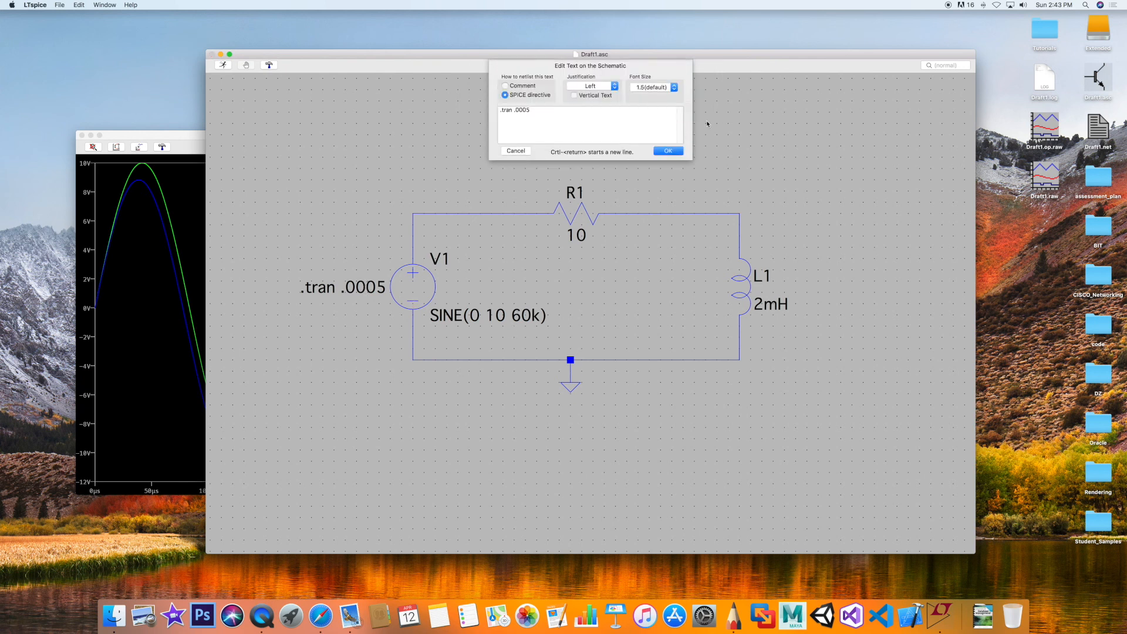
{"action": "key", "text": "Left"}
{"action": "type", "text": "0"}
{"action": "left_click", "coordinate": [667, 151]}
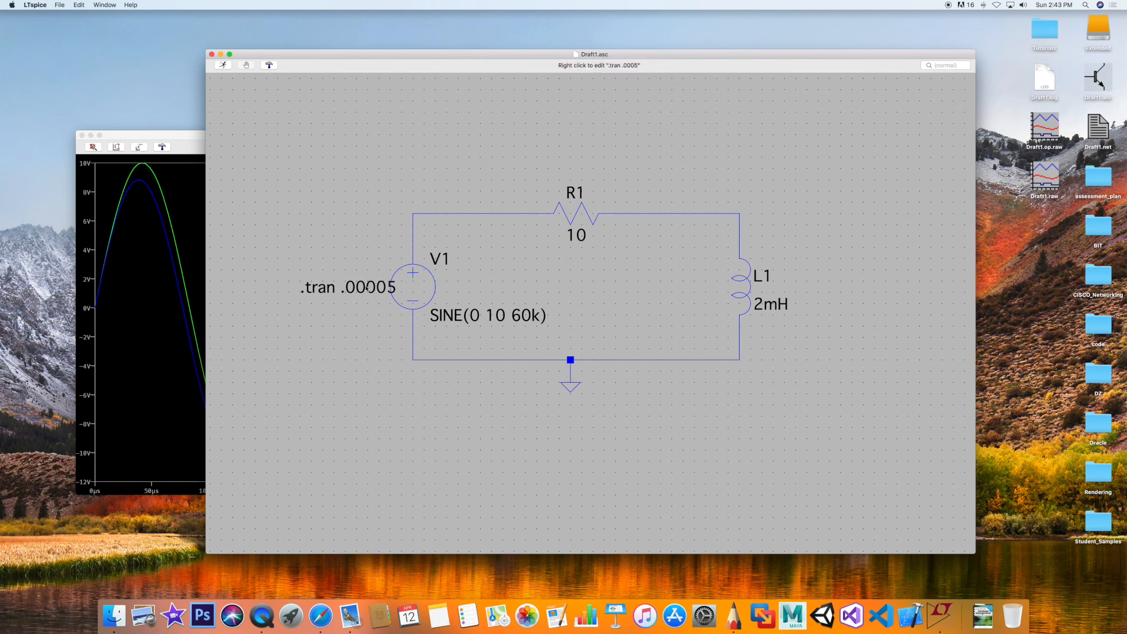
- Rerun the simulation at 60 kHz and plot the V1–R1 and R1–L1 node voltages in a fresh, enlarged waveform window
{"action": "left_click", "coordinate": [82, 135]}
{"action": "left_click", "coordinate": [223, 66]}
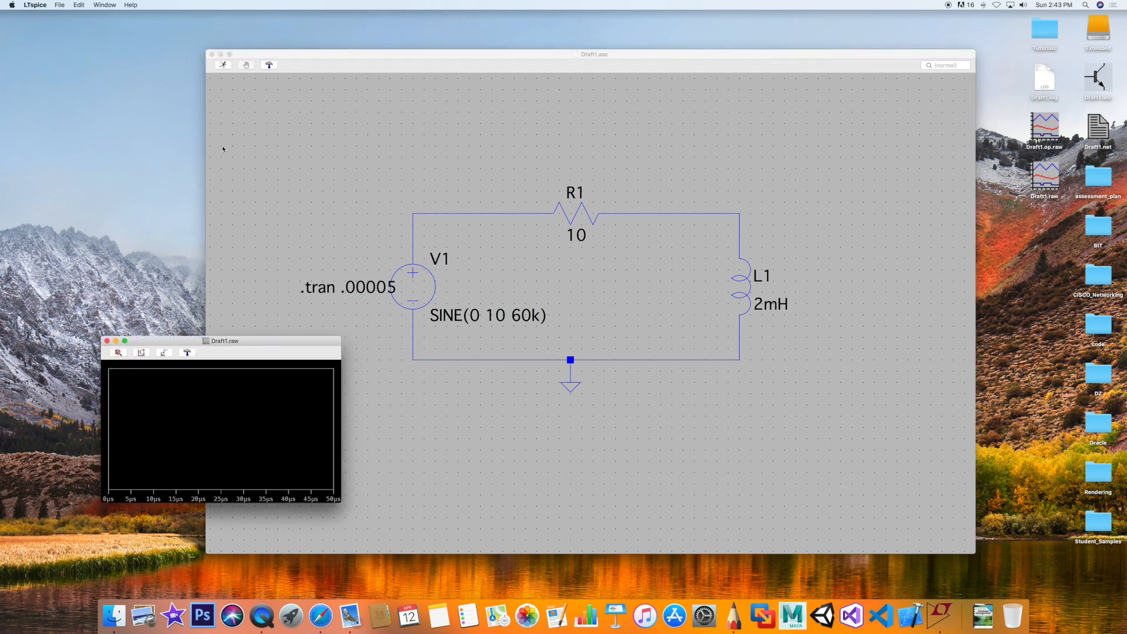
{"action": "left_click", "coordinate": [417, 215]}
{"action": "left_click", "coordinate": [418, 212]}
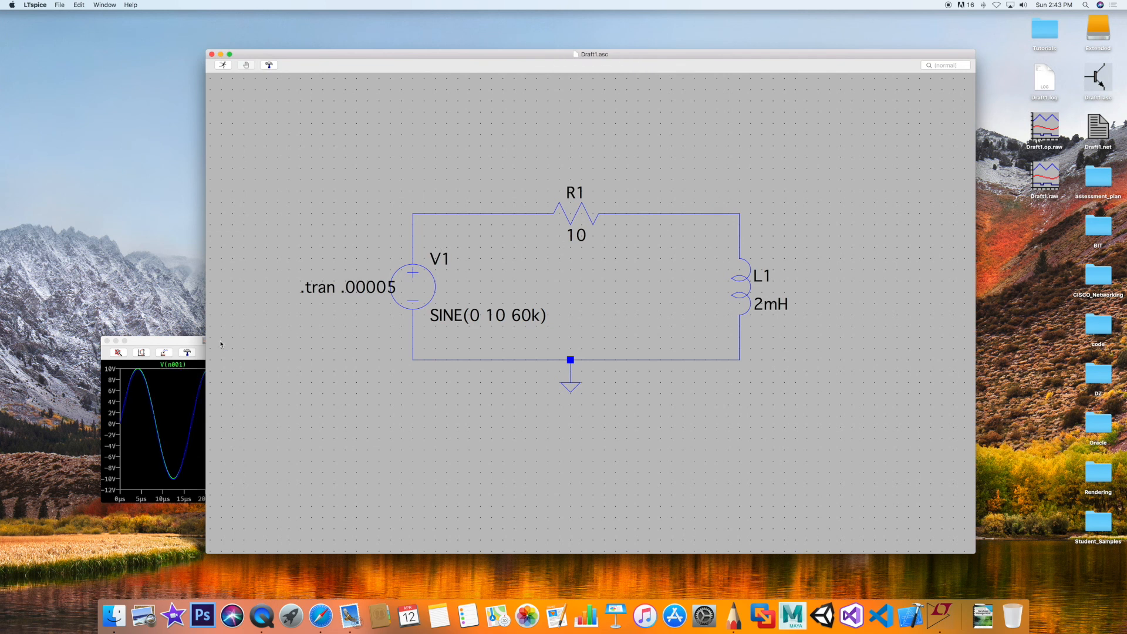
{"action": "left_click_drag", "start_coordinate": [177, 340], "coordinate": [214, 185]}
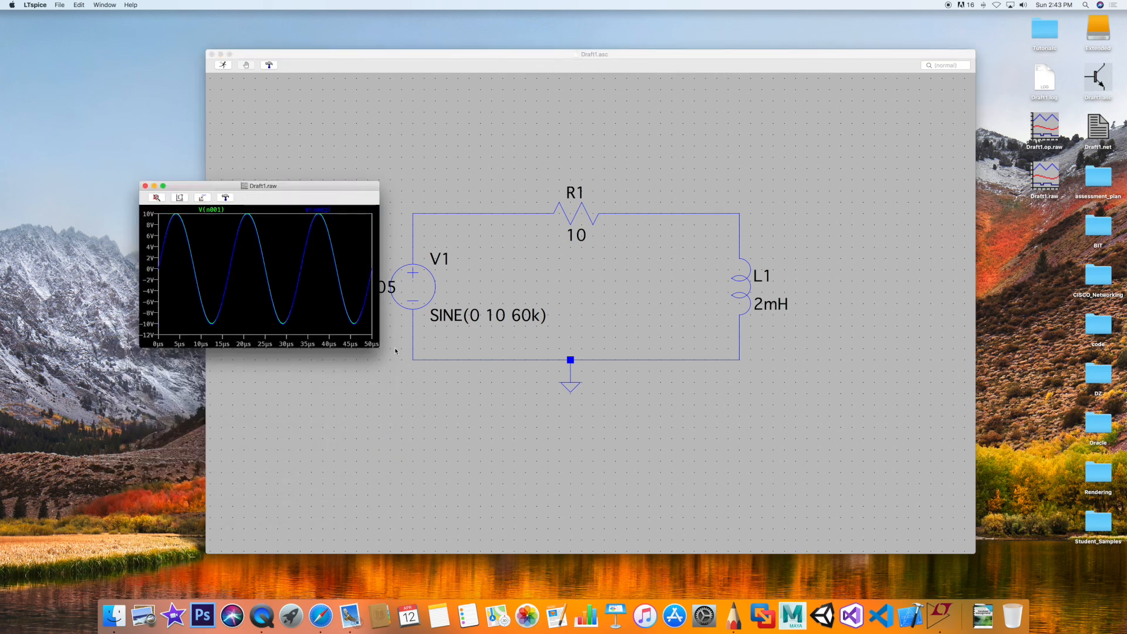
{"action": "left_click_drag", "start_coordinate": [378, 346], "coordinate": [785, 482]}
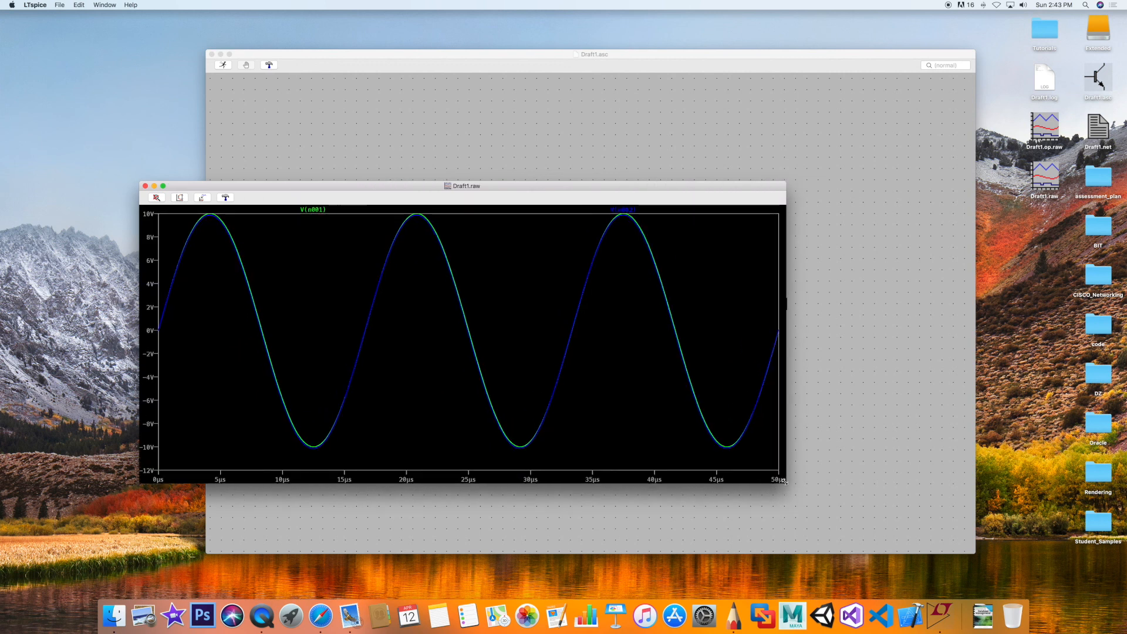